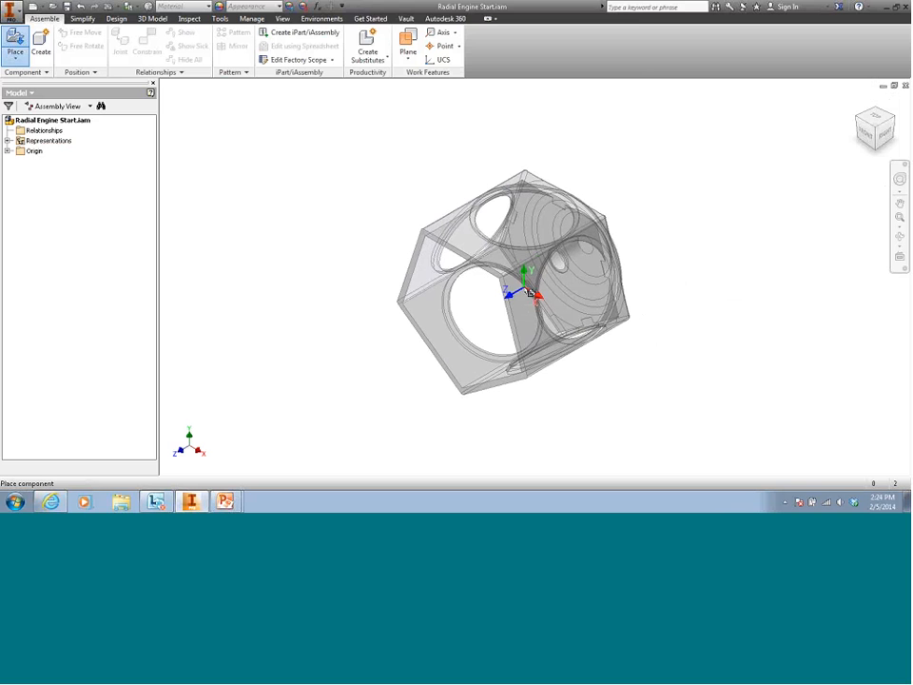
- Rotate the engine block 180 degrees about X in two 90-degree turns and place a single instance grounded at the origin
{"action": "right_click", "coordinate": [530, 292]}
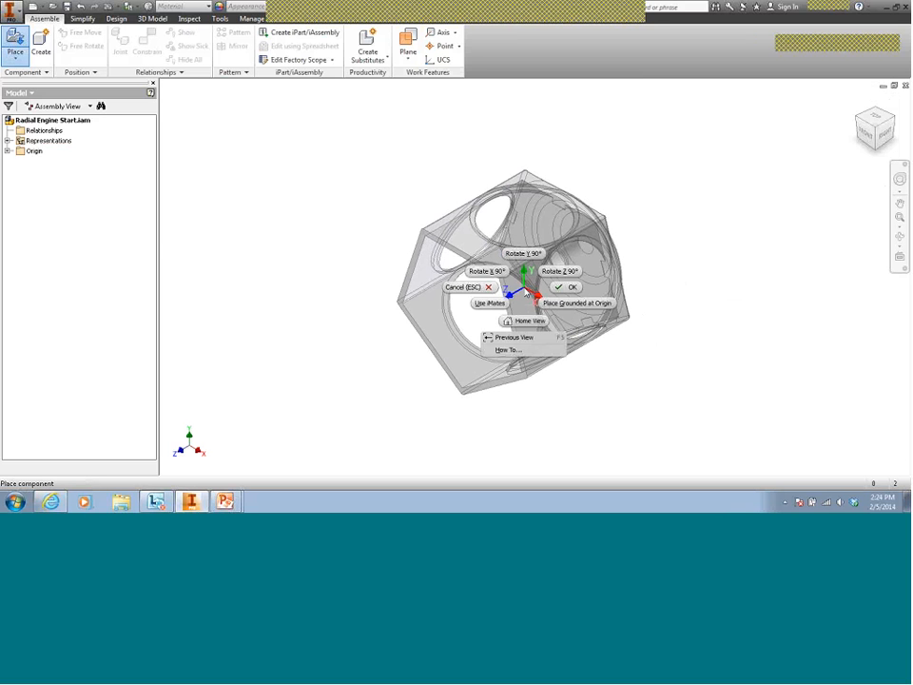
{"action": "left_click", "coordinate": [498, 275]}
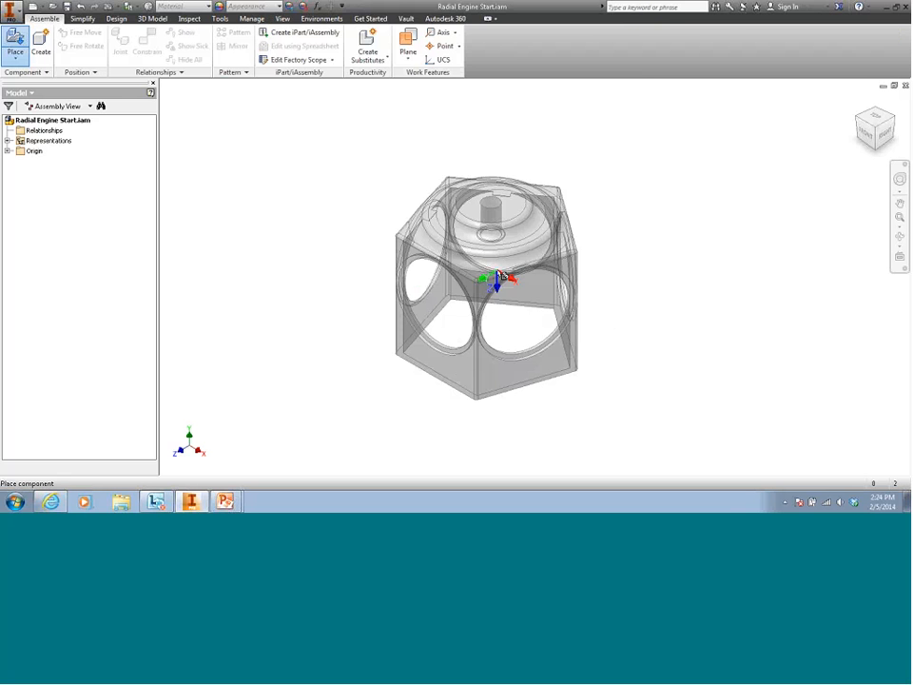
{"action": "right_click", "coordinate": [498, 276]}
{"action": "left_click", "coordinate": [473, 254]}
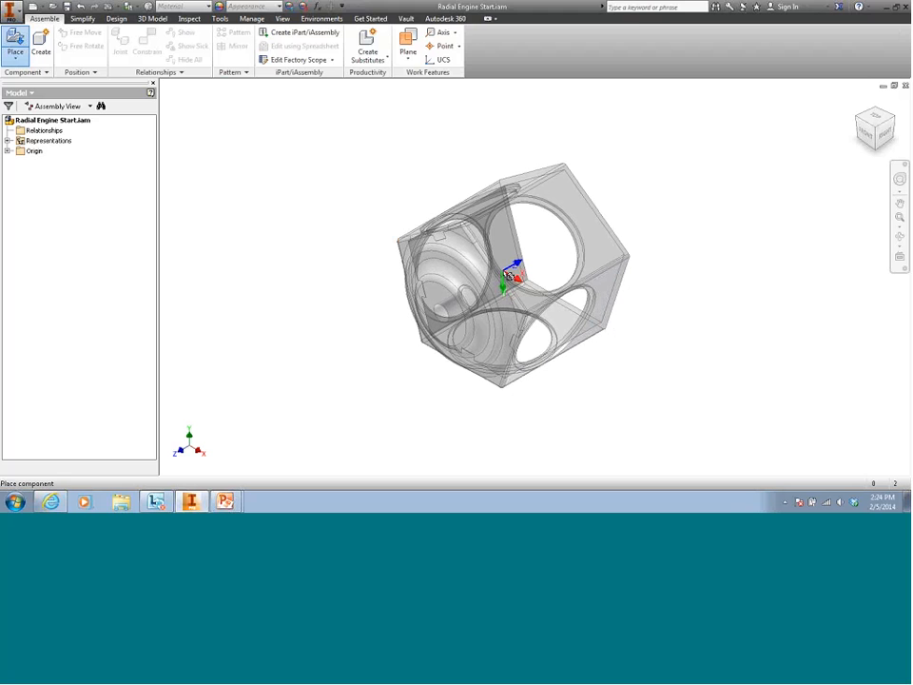
{"action": "right_click", "coordinate": [509, 275]}
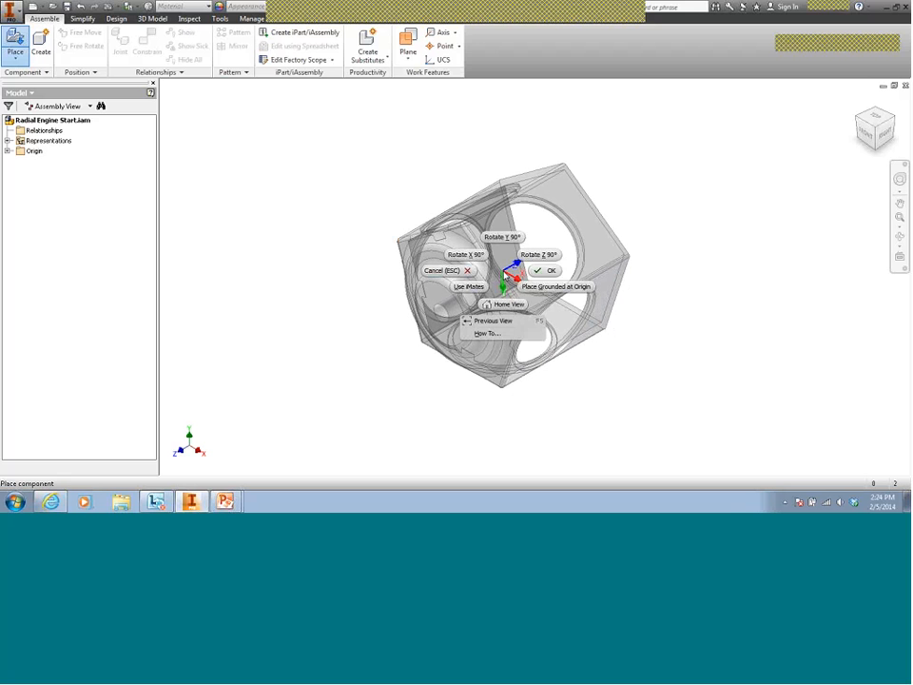
{"action": "left_click", "coordinate": [559, 289]}
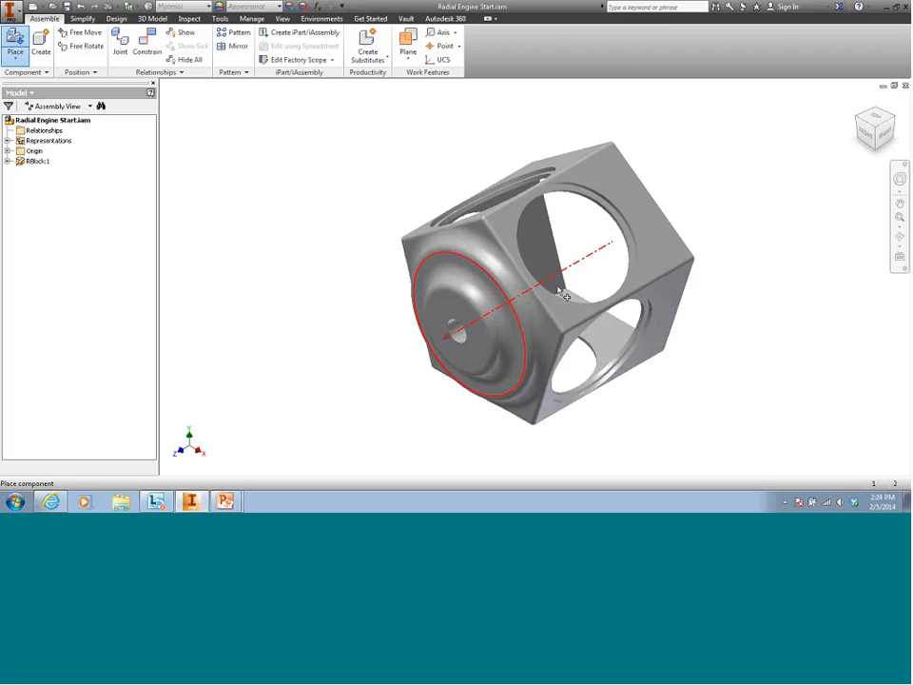
{"action": "right_click", "coordinate": [558, 288]}
{"action": "left_click", "coordinate": [597, 288]}
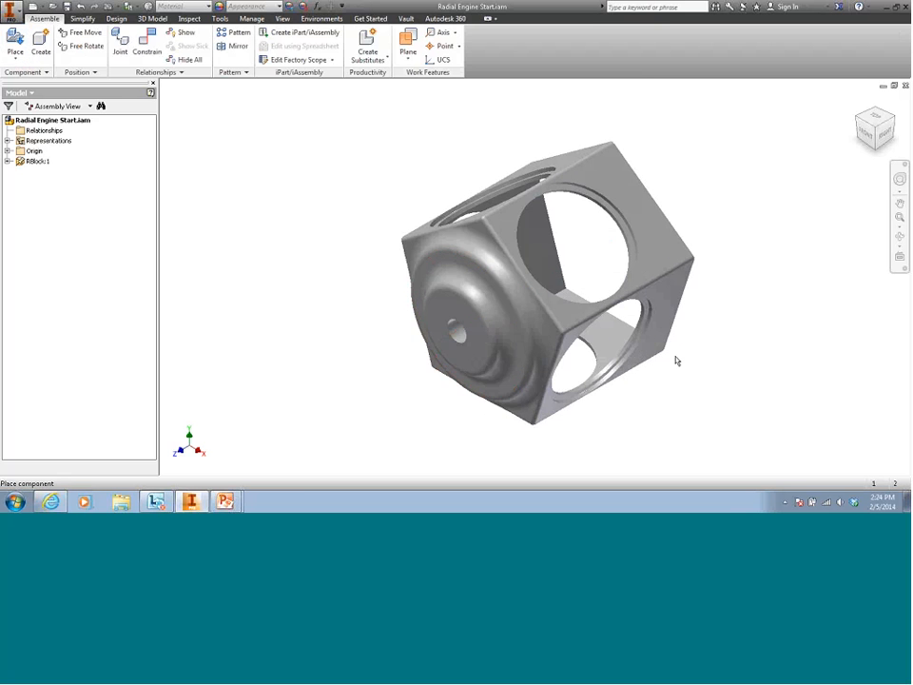
{"action": "scroll", "coordinate": [700, 380], "scroll_direction": "up", "scroll_amount": 4}
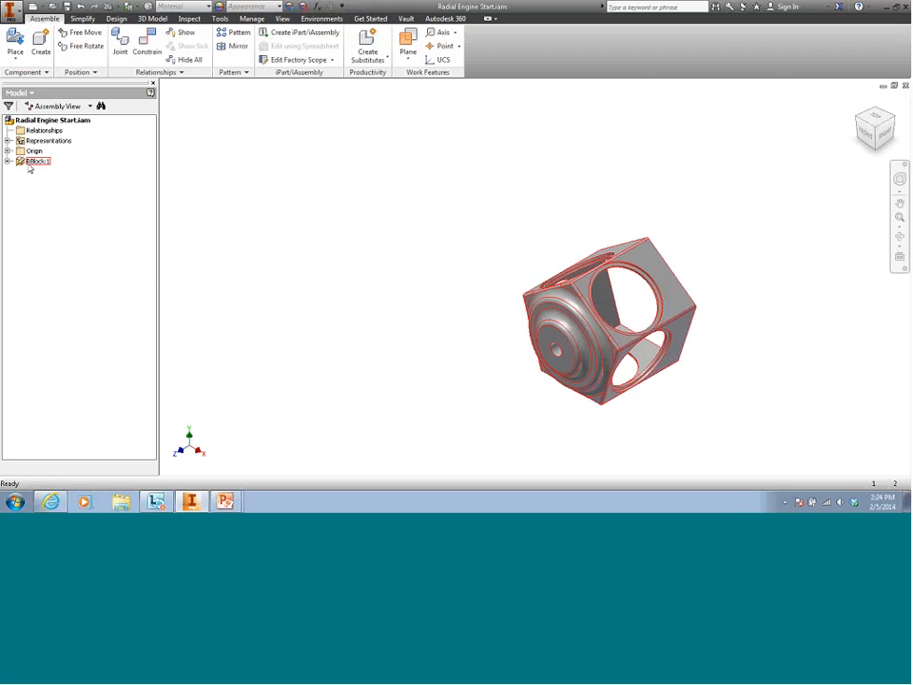
{"action": "key", "text": "ctrl+2"}
{"action": "mouse_move", "coordinate": [66, 159]}
{"action": "left_mouse_down"}
{"action": "mouse_move", "coordinate": [35, 147]}
{"action": "mouse_move", "coordinate": [65, 171]}
{"action": "left_mouse_up"}
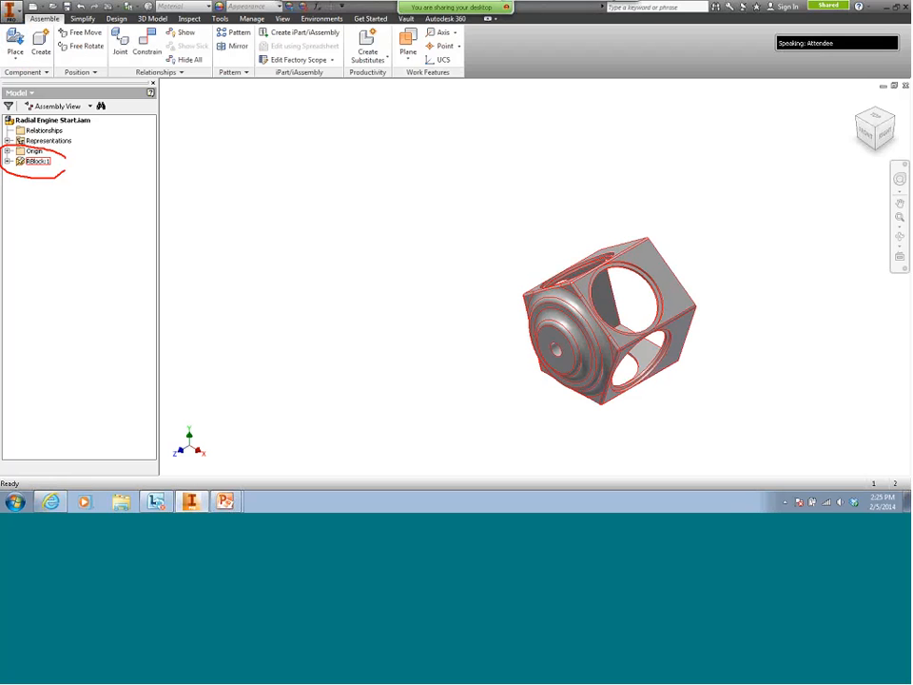
{"action": "key", "text": "Escape"}
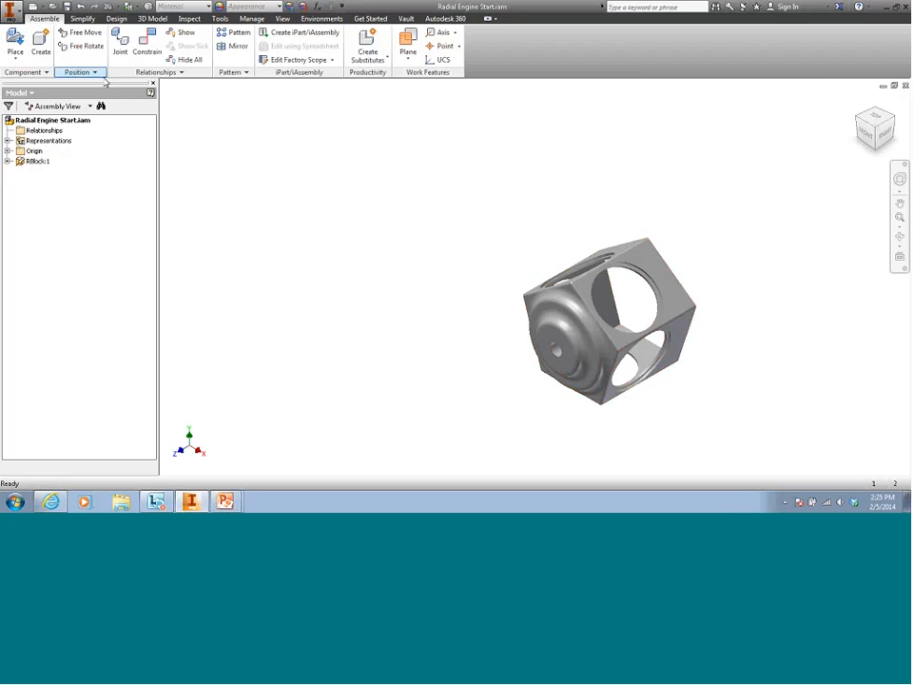
- Start placing another component in the assembly
{"action": "left_click", "coordinate": [14, 44]}
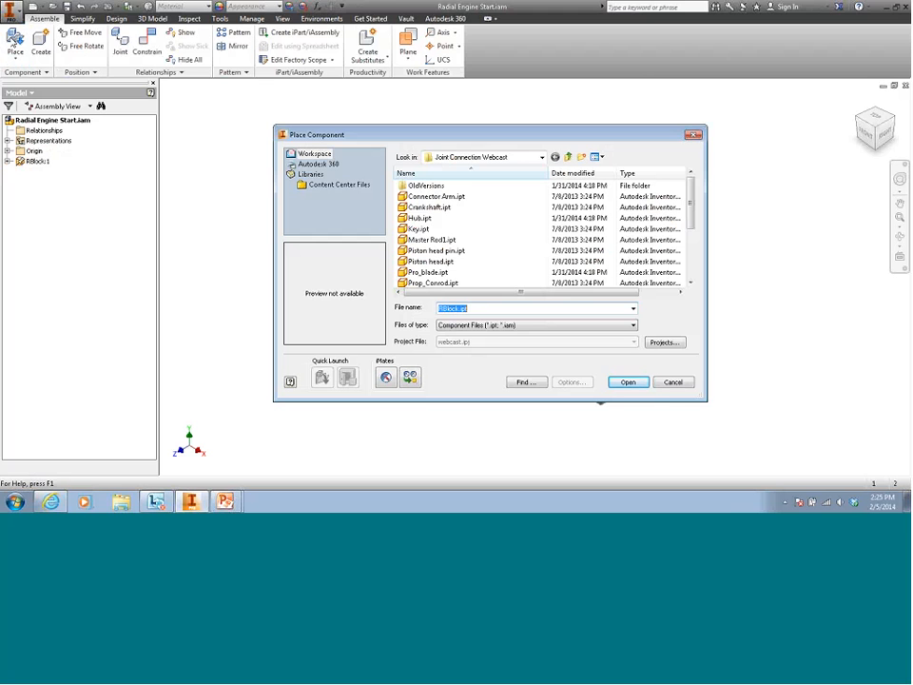
{"action": "type", "text": "r"}
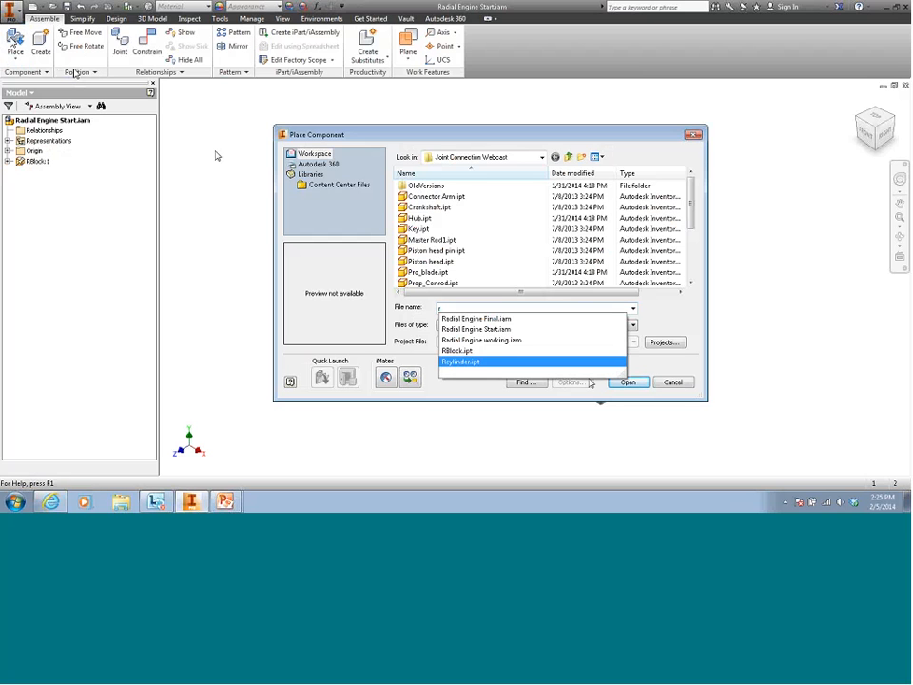
{"action": "left_click", "coordinate": [457, 351]}
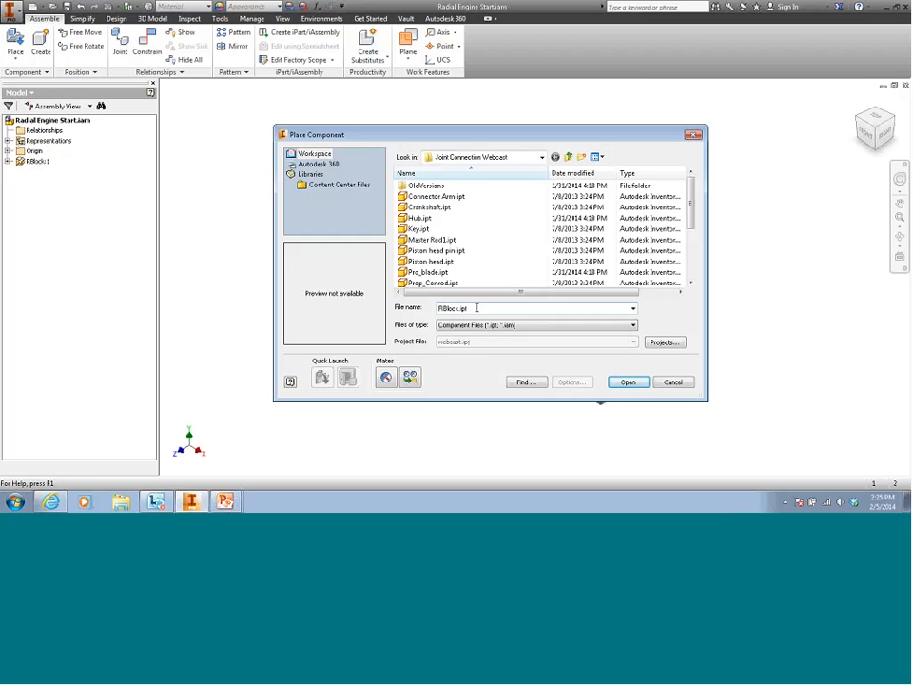
{"action": "key", "text": "BackSpace"}
{"action": "key", "text": "BackSpace"}
{"action": "key", "text": "BackSpace"}
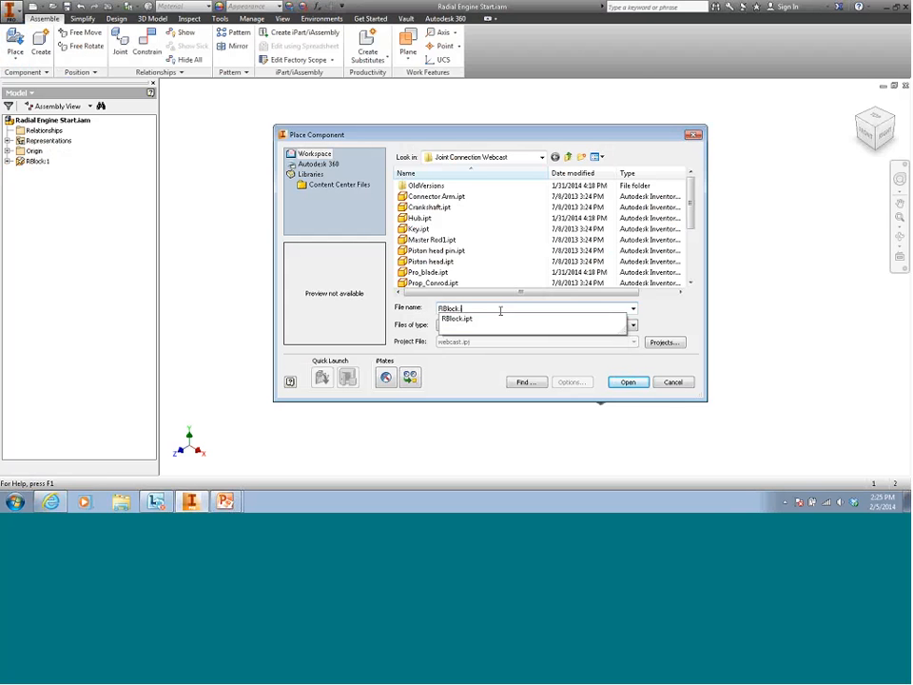
{"action": "key", "text": "BackSpace"}
{"action": "key", "text": "BackSpace"}
{"action": "key", "text": "BackSpace"}
{"action": "key", "text": "BackSpace"}
{"action": "key", "text": "BackSpace"}
{"action": "key", "text": "BackSpace"}
{"action": "key", "text": "BackSpace"}
{"action": "left_click", "coordinate": [632, 308]}
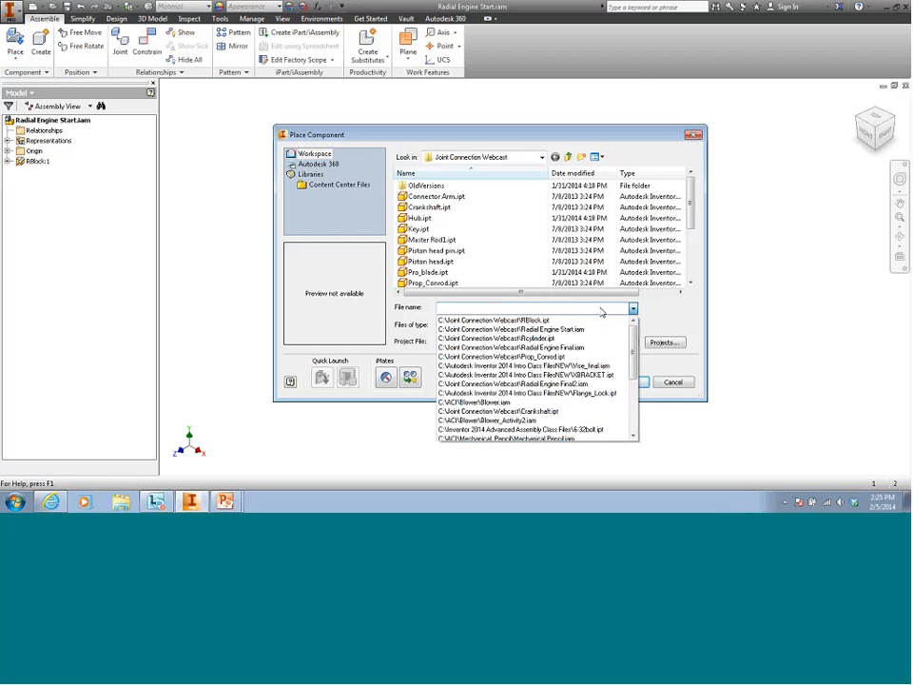
{"action": "left_click", "coordinate": [453, 307]}
- Place one instance of Rcylinder.ipt beside the engine block, rotated 180 degrees about X in two 90-degree turns
{"action": "type", "text": "r"}
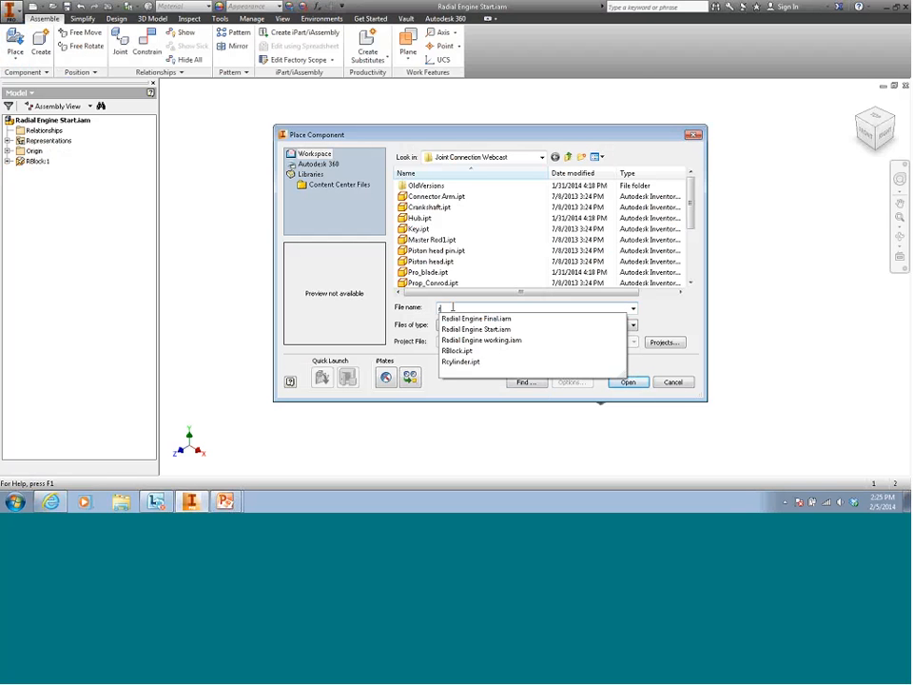
{"action": "left_click", "coordinate": [466, 362]}
{"action": "left_click", "coordinate": [628, 381]}
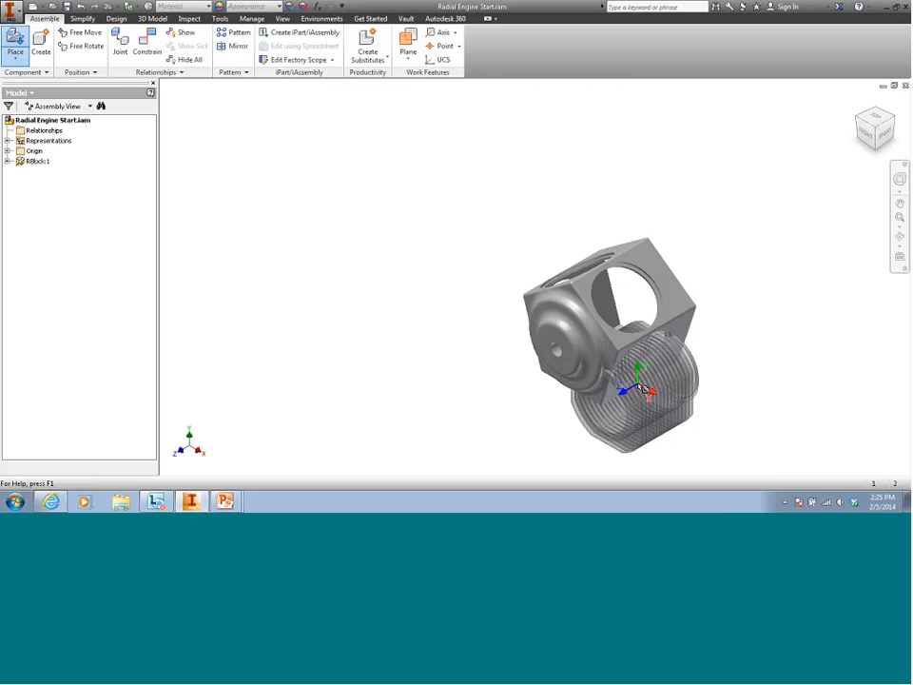
{"action": "right_click", "coordinate": [795, 356]}
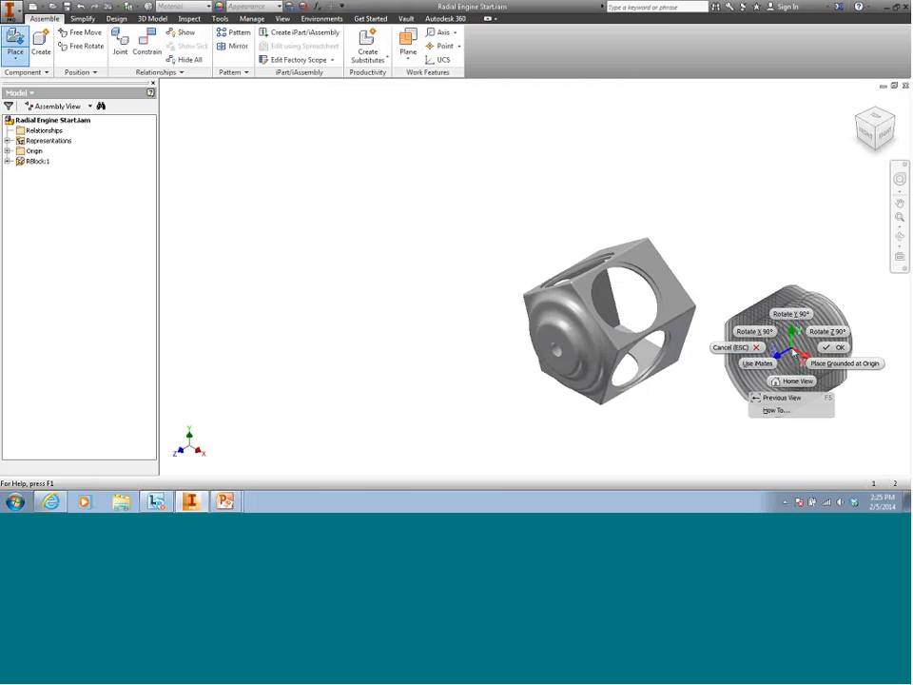
{"action": "left_click", "coordinate": [792, 352]}
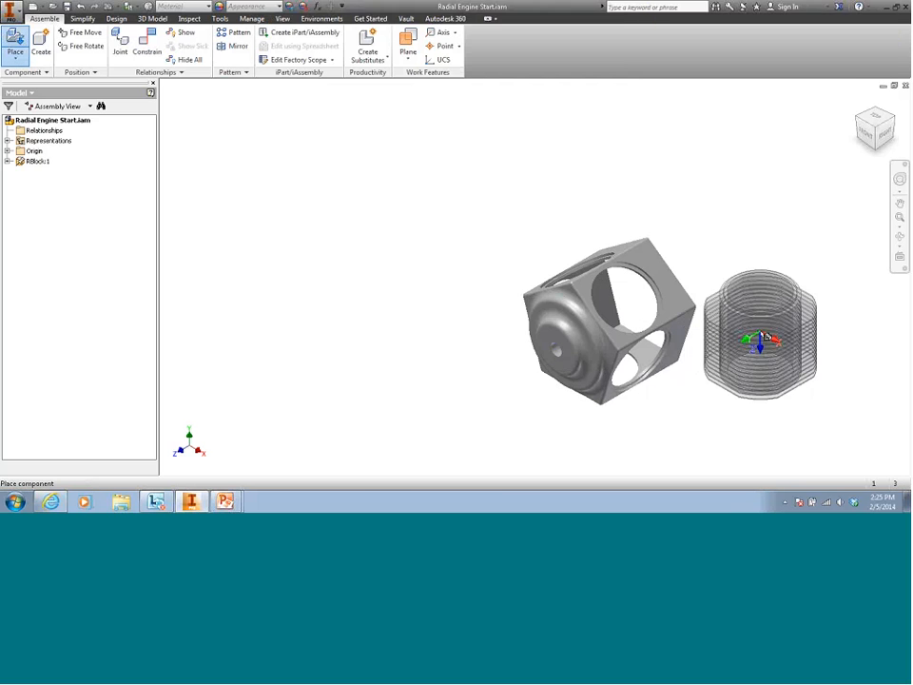
{"action": "right_click", "coordinate": [766, 338]}
{"action": "left_click", "coordinate": [778, 316]}
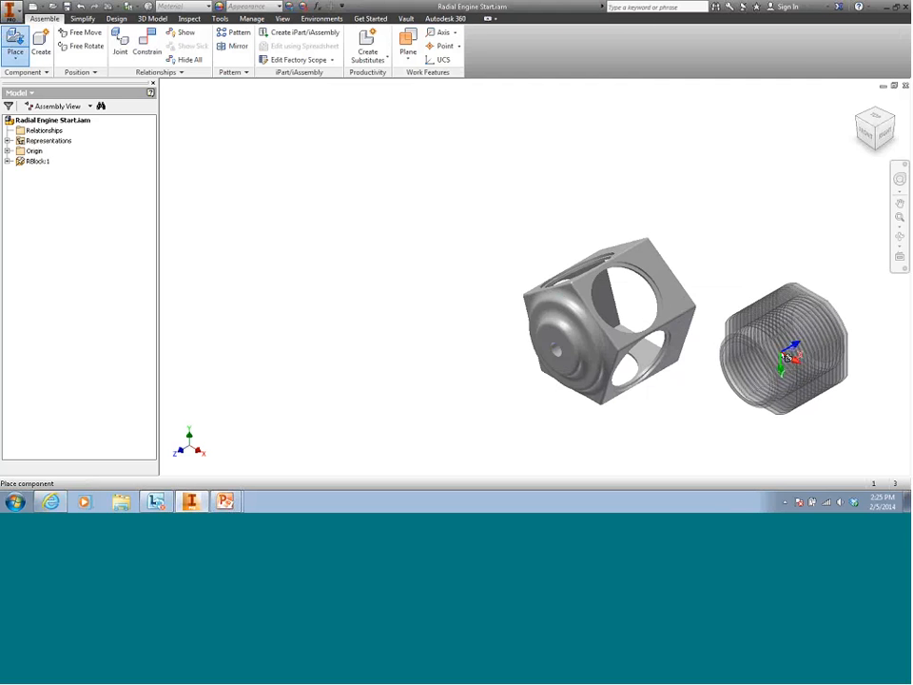
{"action": "left_click", "coordinate": [788, 357]}
{"action": "middle_click_drag", "start_coordinate": [787, 357], "coordinate": [650, 319]}
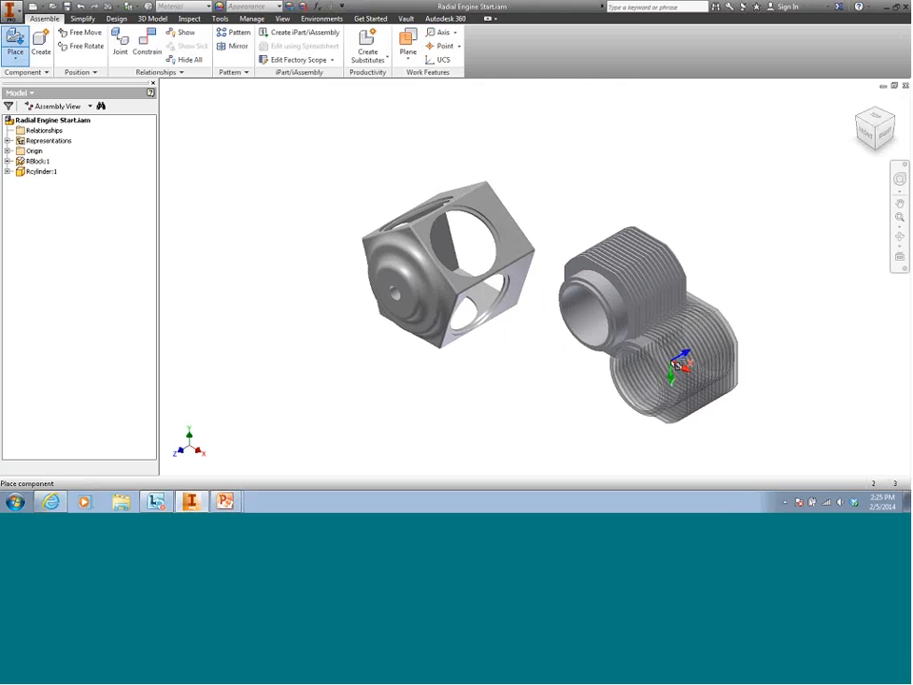
{"action": "right_click", "coordinate": [675, 365]}
{"action": "left_click", "coordinate": [717, 363]}
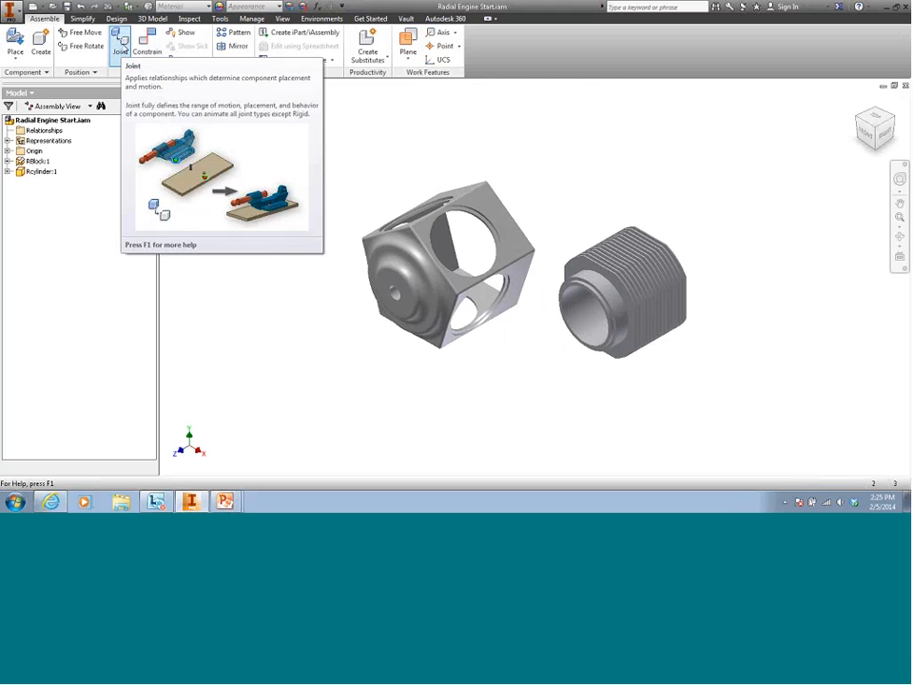
- Create a Rigid joint from the cylinder's open collar end to the circular edge of the block's upper side opening, animating it before accepting
{"action": "left_click", "coordinate": [121, 43]}
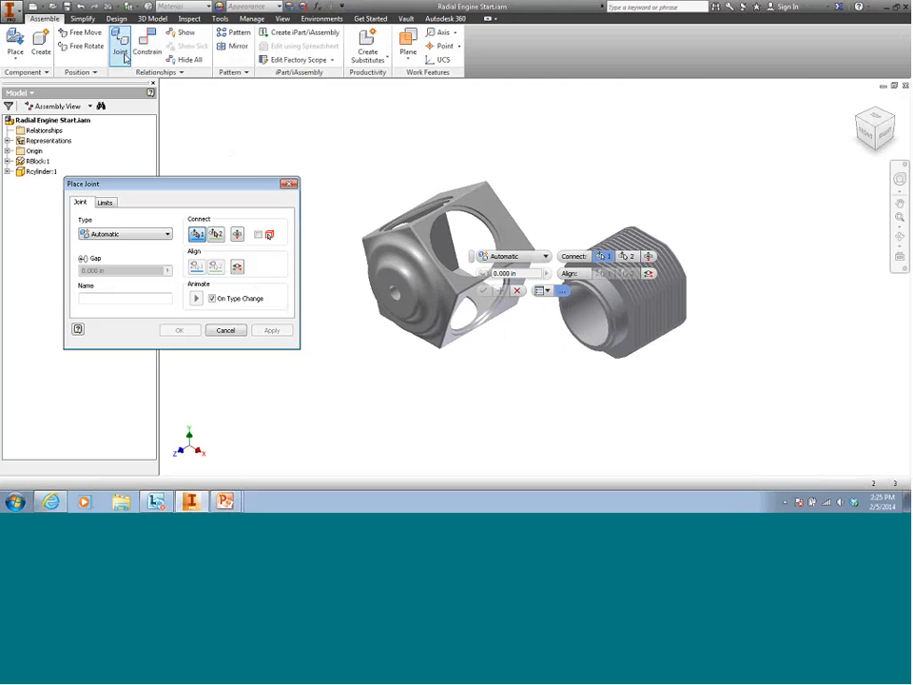
{"action": "left_click_drag", "start_coordinate": [474, 257], "coordinate": [523, 171]}
{"action": "left_click", "coordinate": [598, 174]}
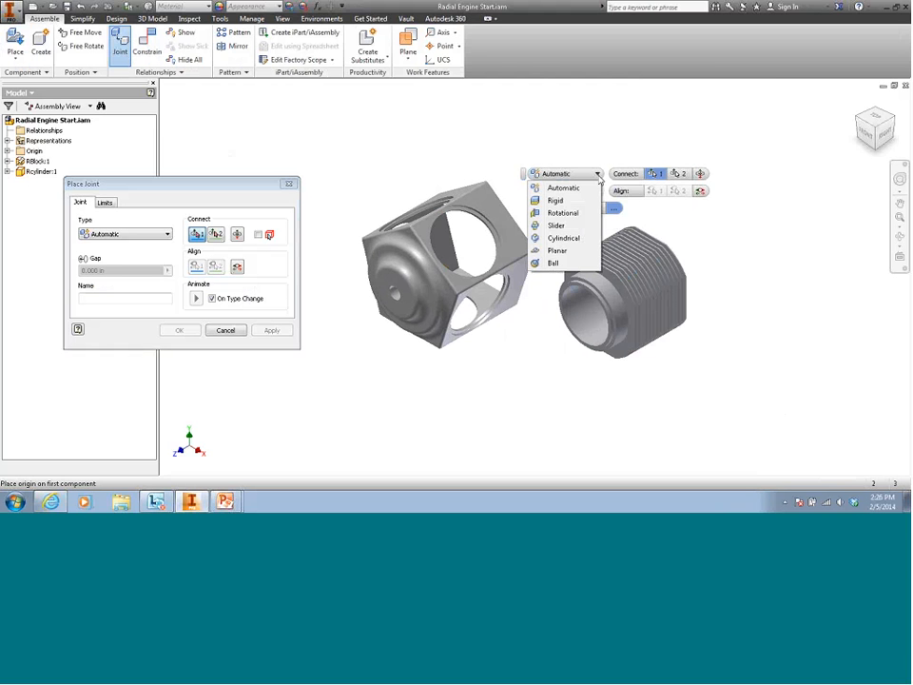
{"action": "left_click", "coordinate": [559, 202]}
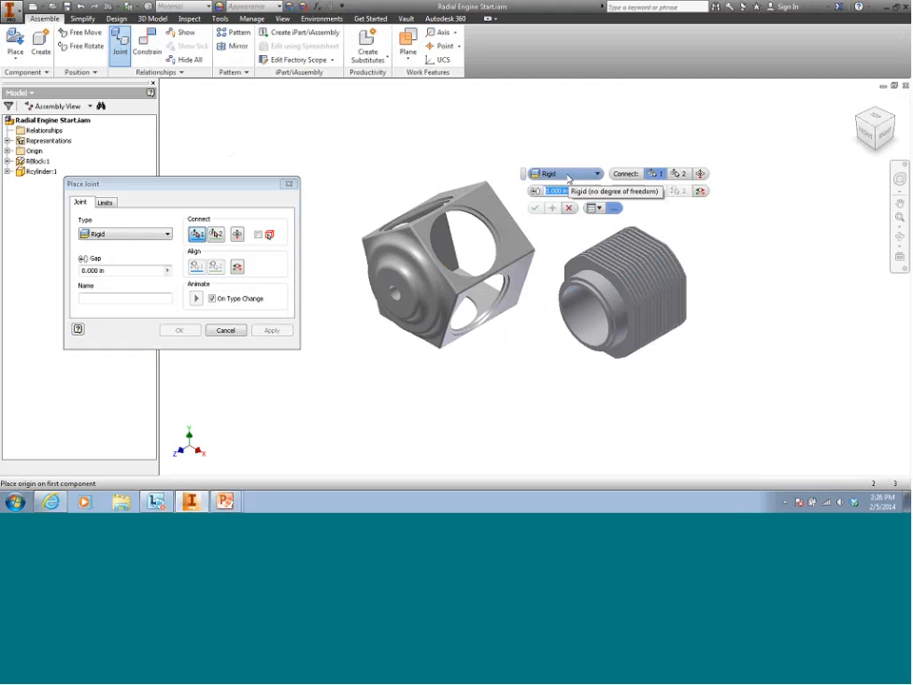
{"action": "left_click", "coordinate": [603, 301]}
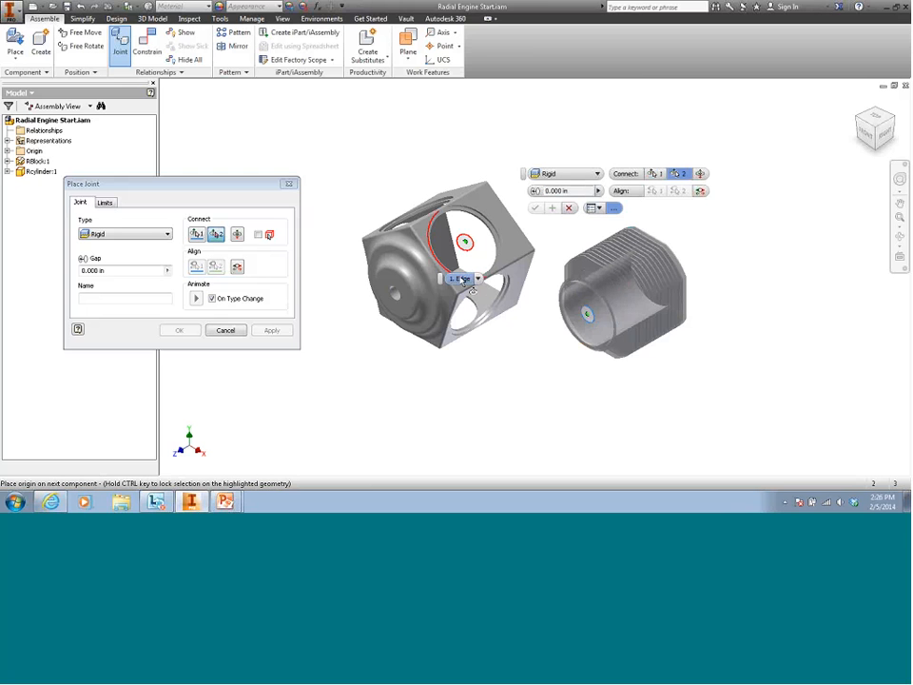
{"action": "left_click", "coordinate": [464, 280]}
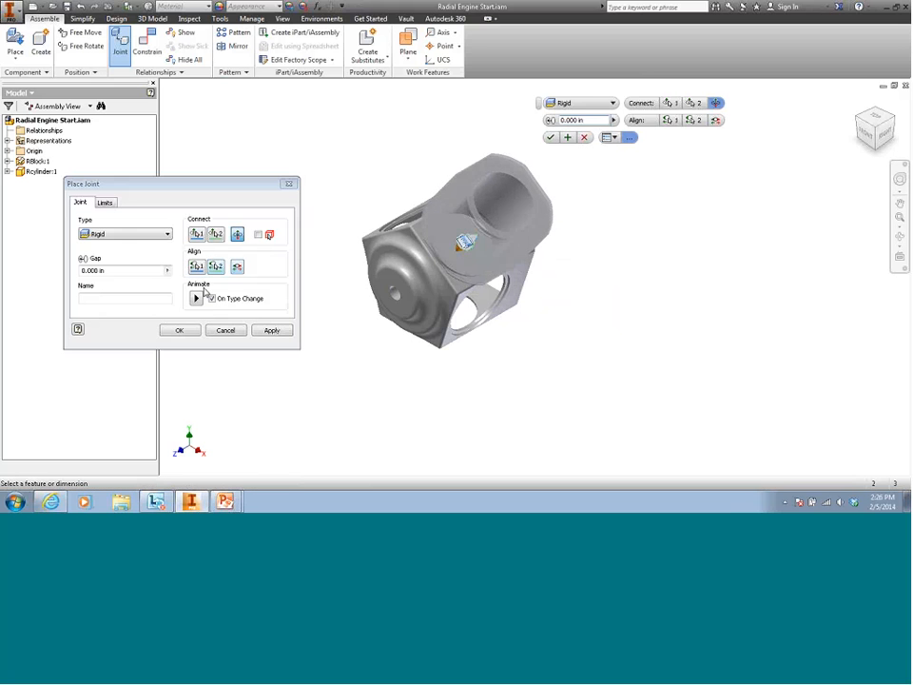
{"action": "left_click", "coordinate": [197, 298]}
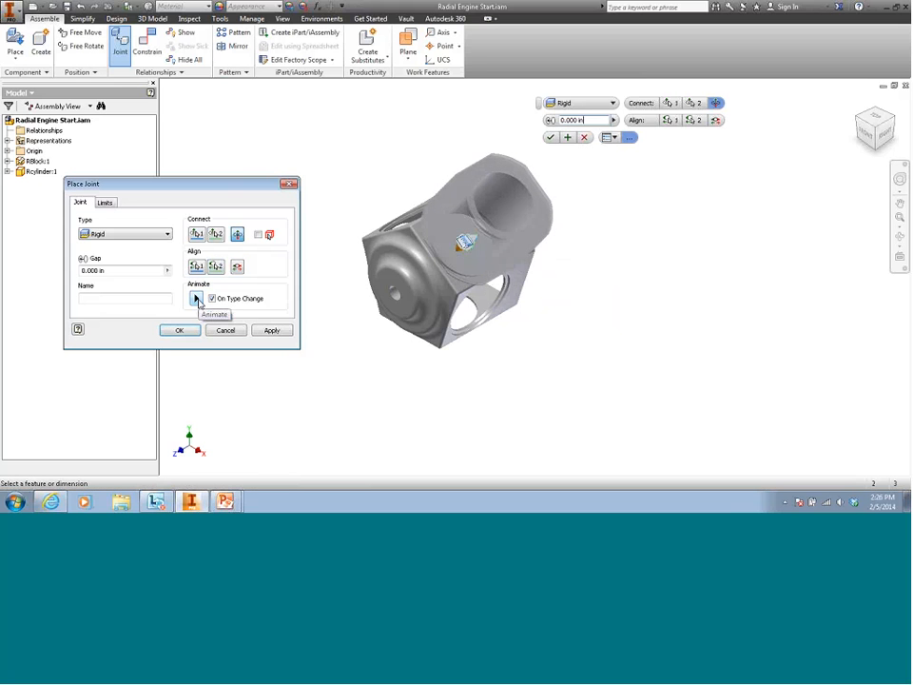
{"action": "left_click", "coordinate": [197, 299]}
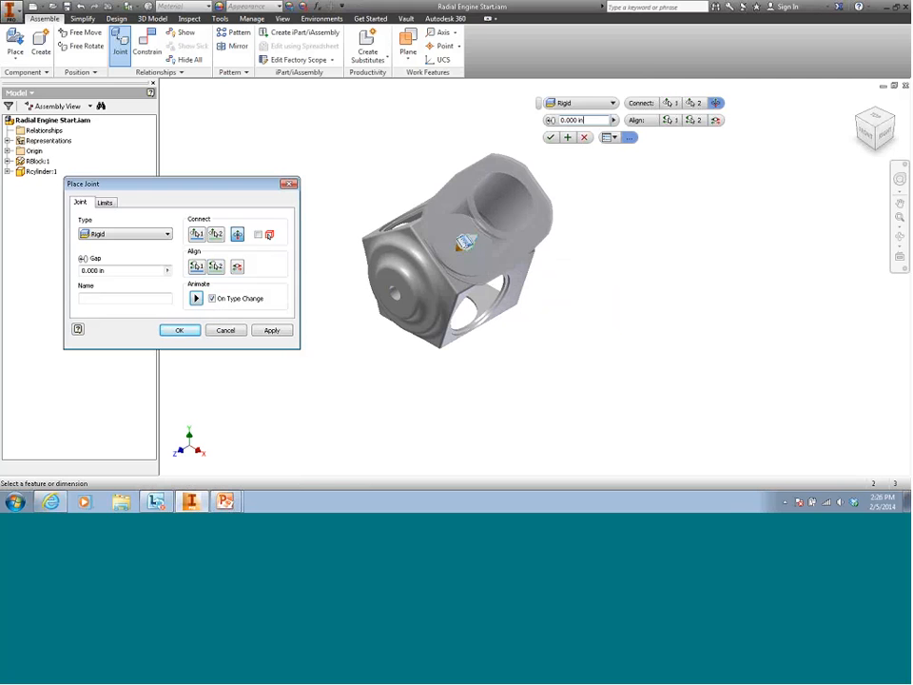
{"action": "left_click", "coordinate": [550, 139]}
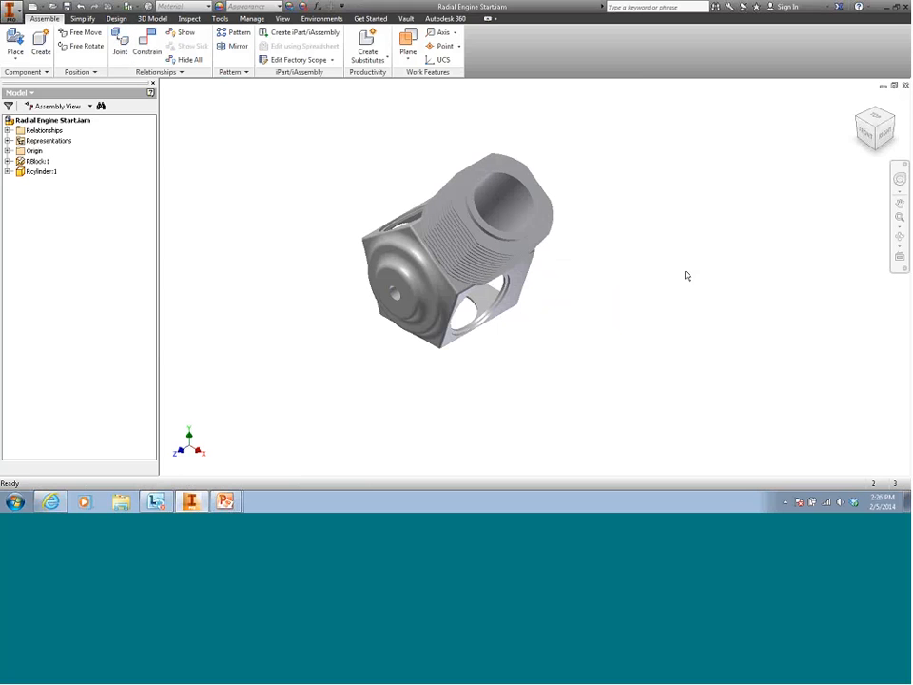
- Expand Rcylinder:1 in the model tree to examine the joint stored under it
{"action": "left_click", "coordinate": [7, 172]}
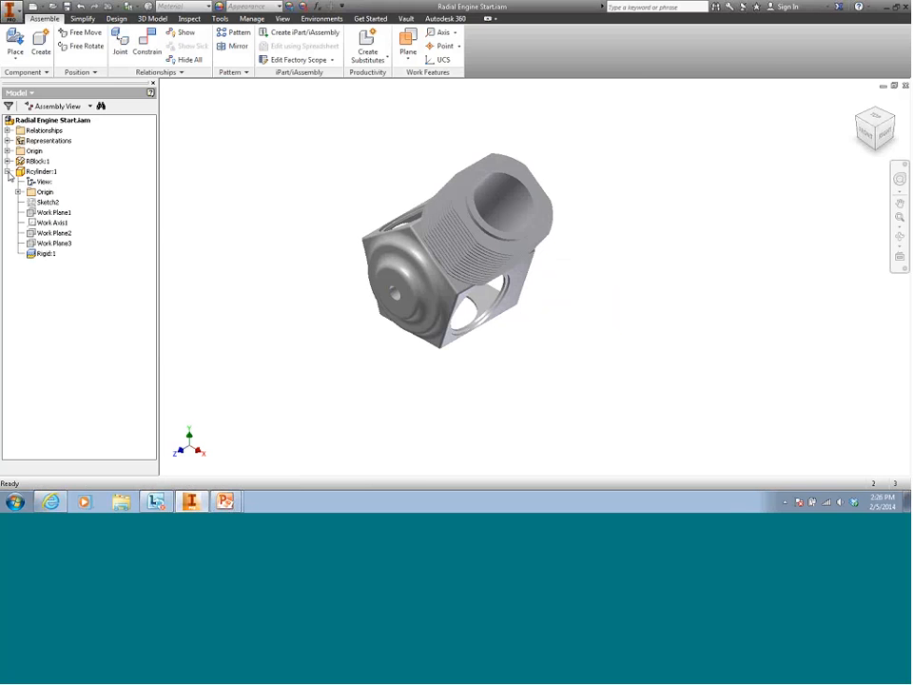
{"action": "mouse_move", "coordinate": [67, 240]}
{"action": "left_mouse_down"}
{"action": "mouse_move", "coordinate": [19, 251]}
{"action": "mouse_move", "coordinate": [78, 242]}
{"action": "left_mouse_up"}
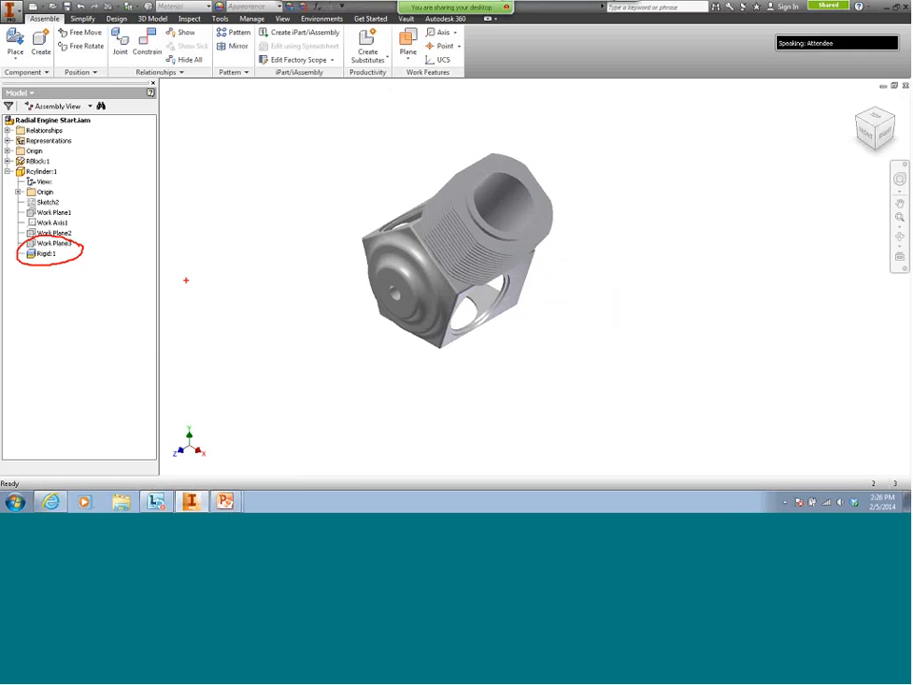
{"action": "key", "text": "Escape"}
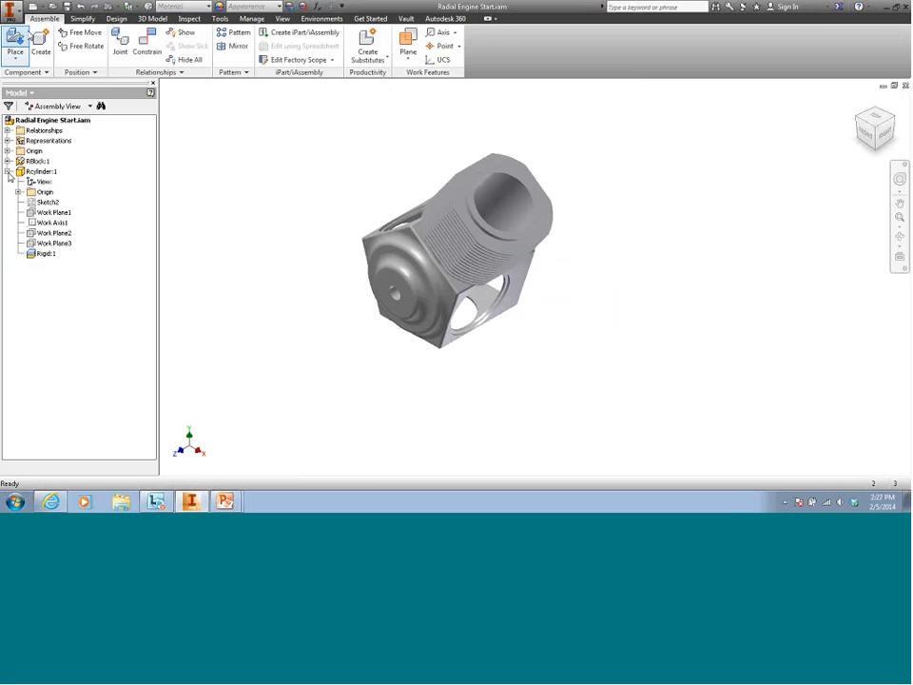
- Place Crankshaft.ipt and Master Rod1.ipt beside the engine block, rotated 180 degrees about X, and move the master rod clear of the crankshaft
{"action": "left_click", "coordinate": [17, 40]}
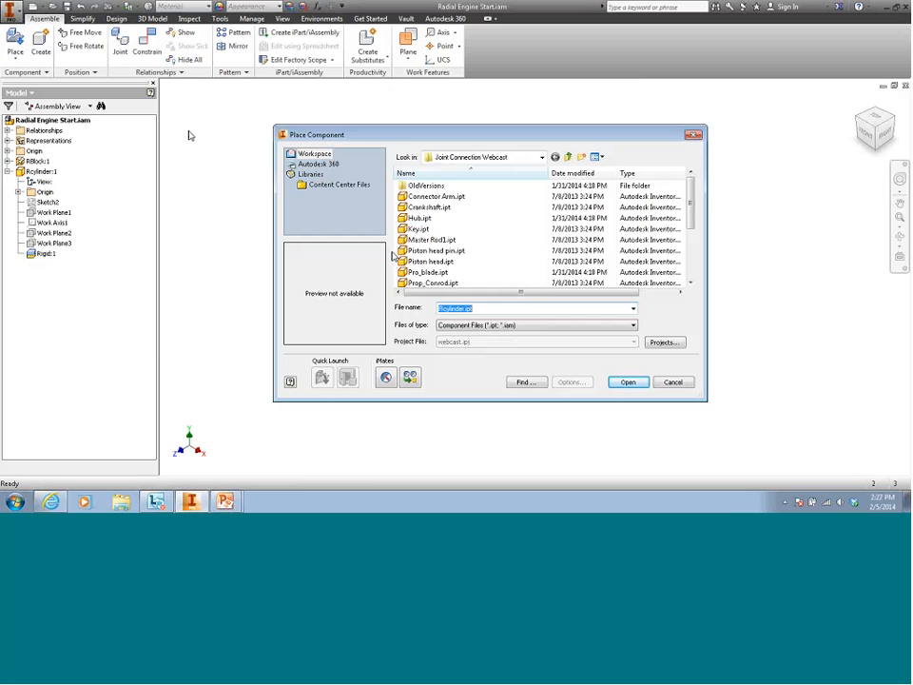
{"action": "left_click", "coordinate": [430, 207]}
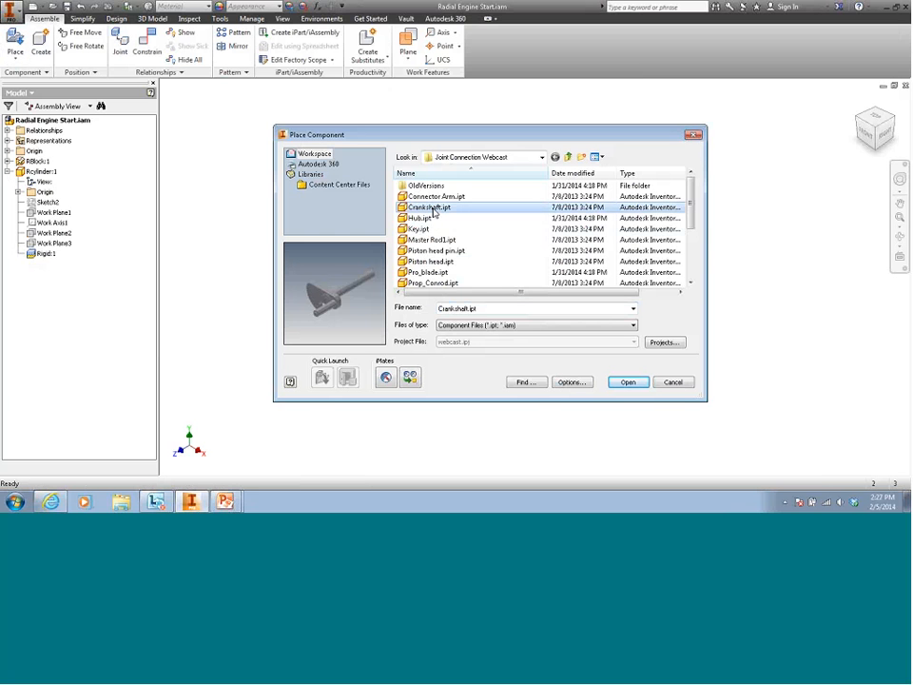
{"action": "left_click", "coordinate": [433, 240], "text": "ctrl"}
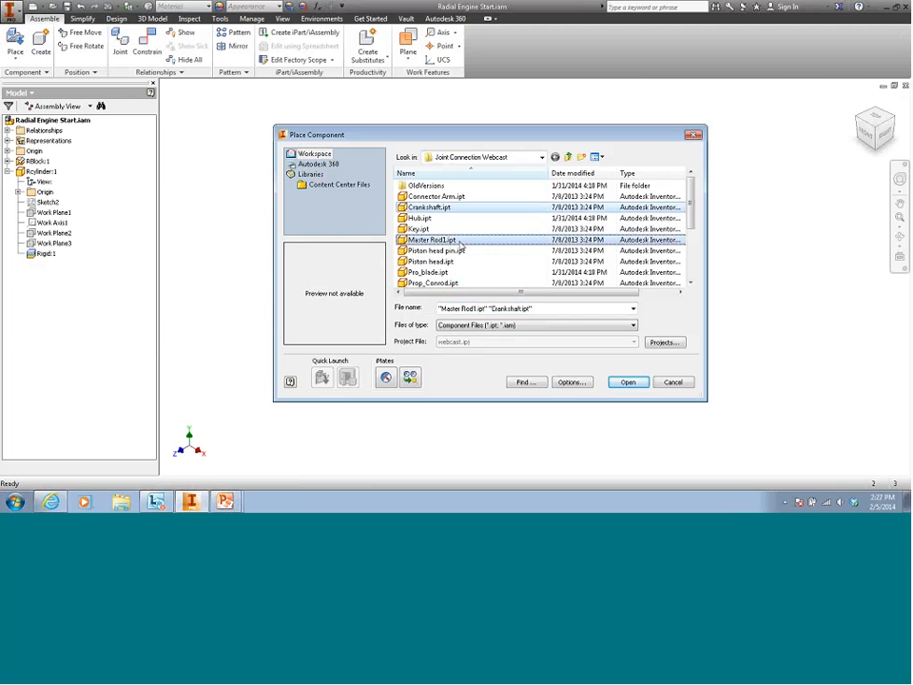
{"action": "left_click", "coordinate": [623, 383]}
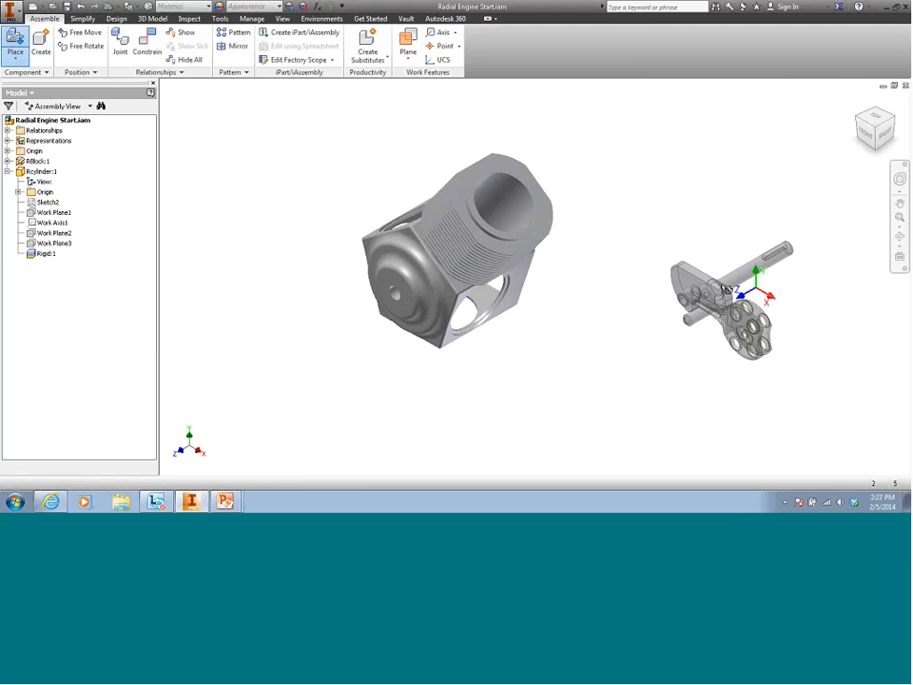
{"action": "right_click", "coordinate": [681, 276]}
{"action": "left_click", "coordinate": [679, 277]}
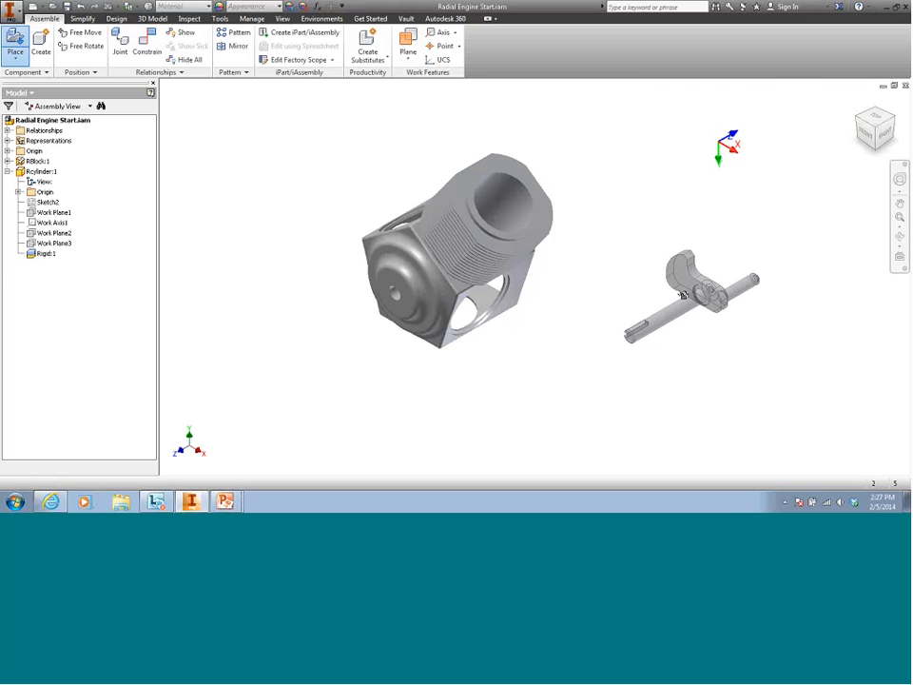
{"action": "left_click", "coordinate": [683, 296]}
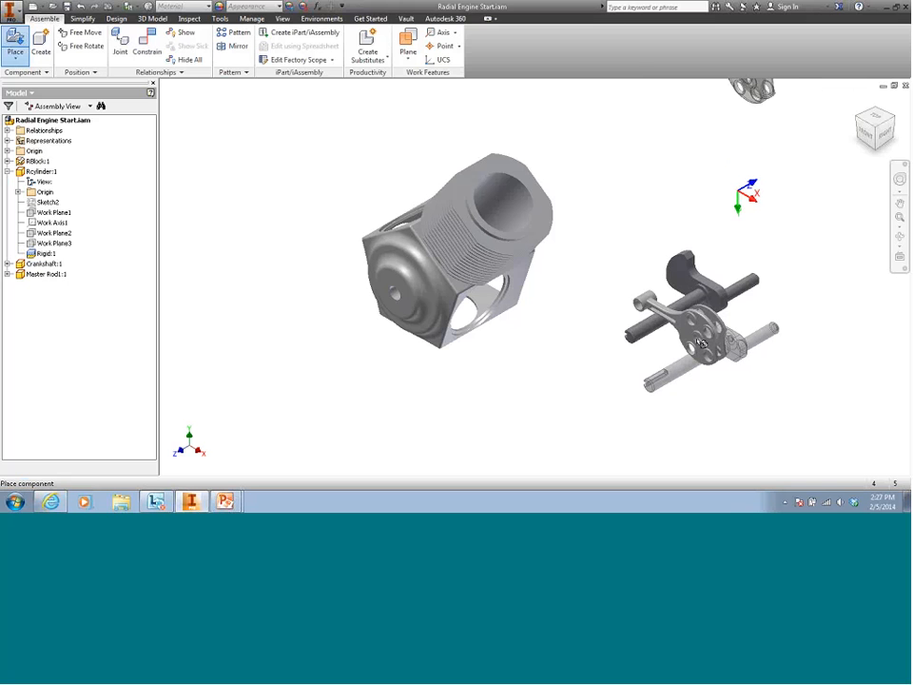
{"action": "right_click", "coordinate": [700, 343]}
{"action": "left_click", "coordinate": [692, 355]}
{"action": "left_click_drag", "start_coordinate": [683, 332], "coordinate": [699, 374]}
- Create a Rotational joint from the master rod's central hole to the midpoint of the crankshaft's short cylindrical shaft
{"action": "scroll", "coordinate": [721, 377], "scroll_direction": "up", "scroll_amount": 3}
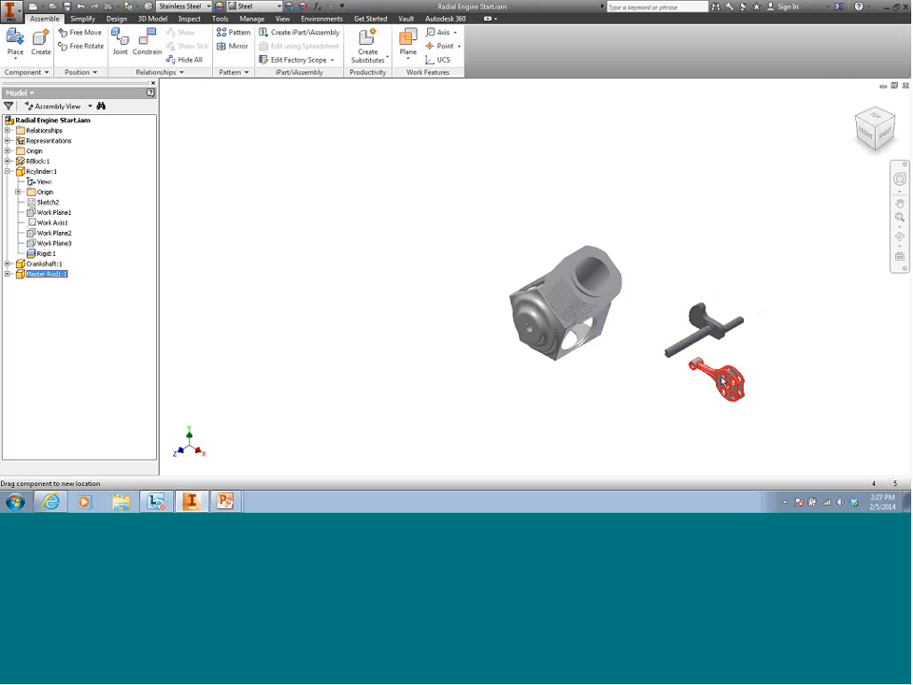
{"action": "scroll", "coordinate": [721, 377], "scroll_direction": "down", "scroll_amount": 7}
{"action": "middle_click_drag", "start_coordinate": [792, 328], "coordinate": [627, 322]}
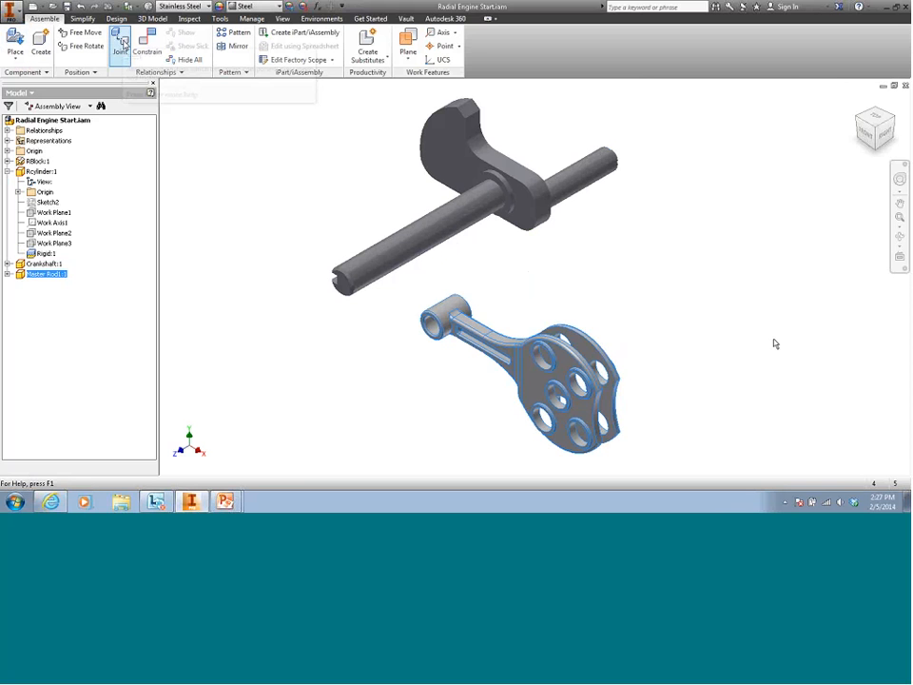
{"action": "left_click", "coordinate": [120, 43]}
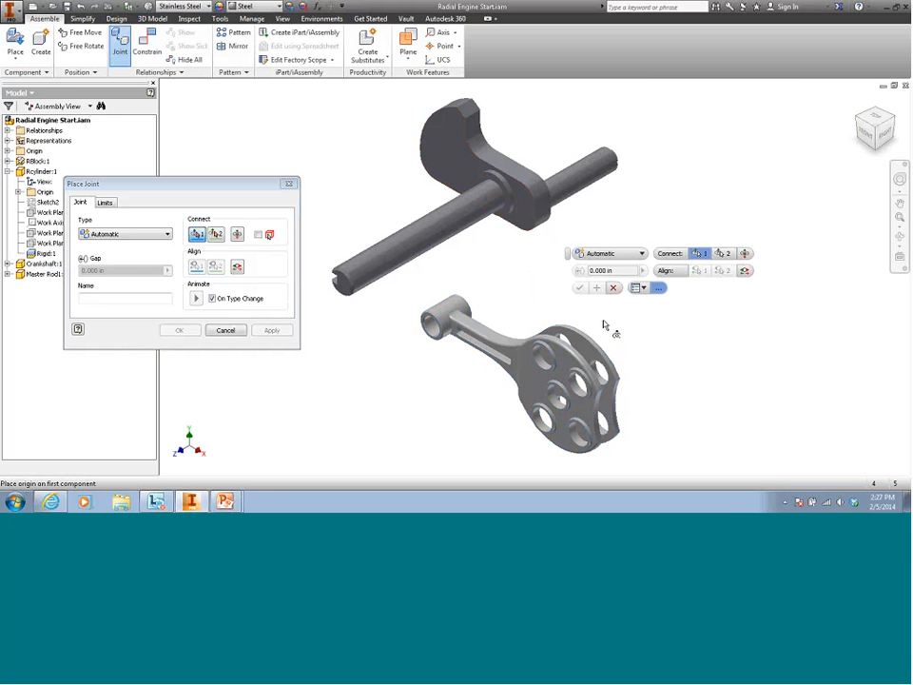
{"action": "left_click", "coordinate": [644, 255]}
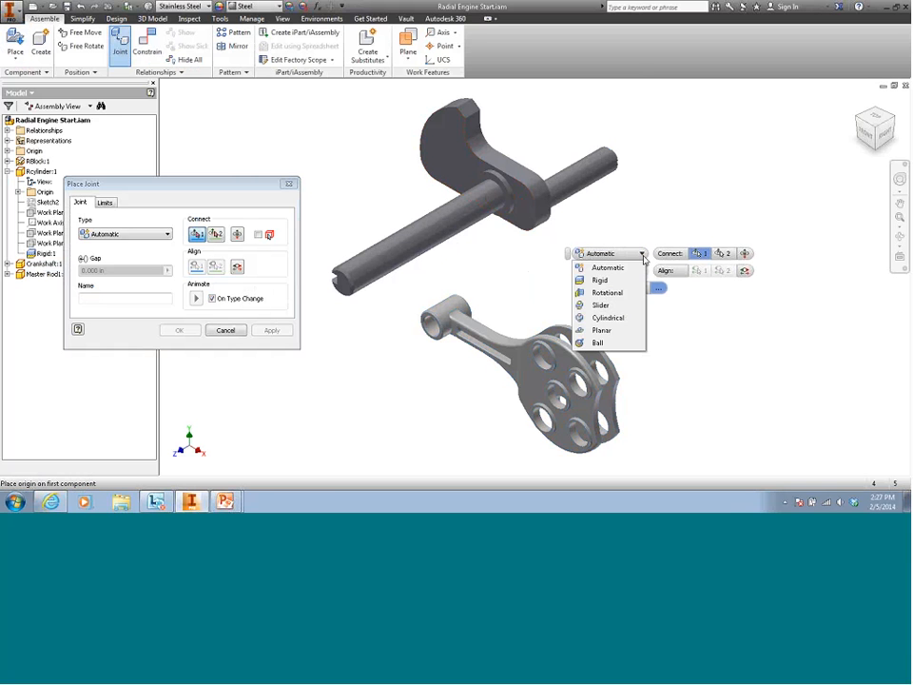
{"action": "left_click", "coordinate": [608, 293]}
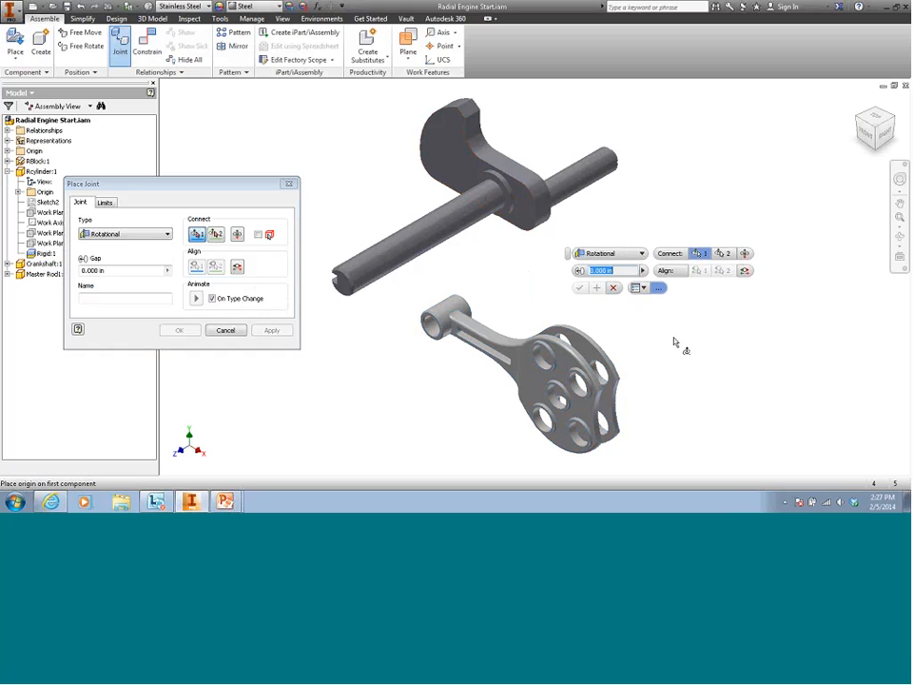
{"action": "left_click", "coordinate": [561, 394]}
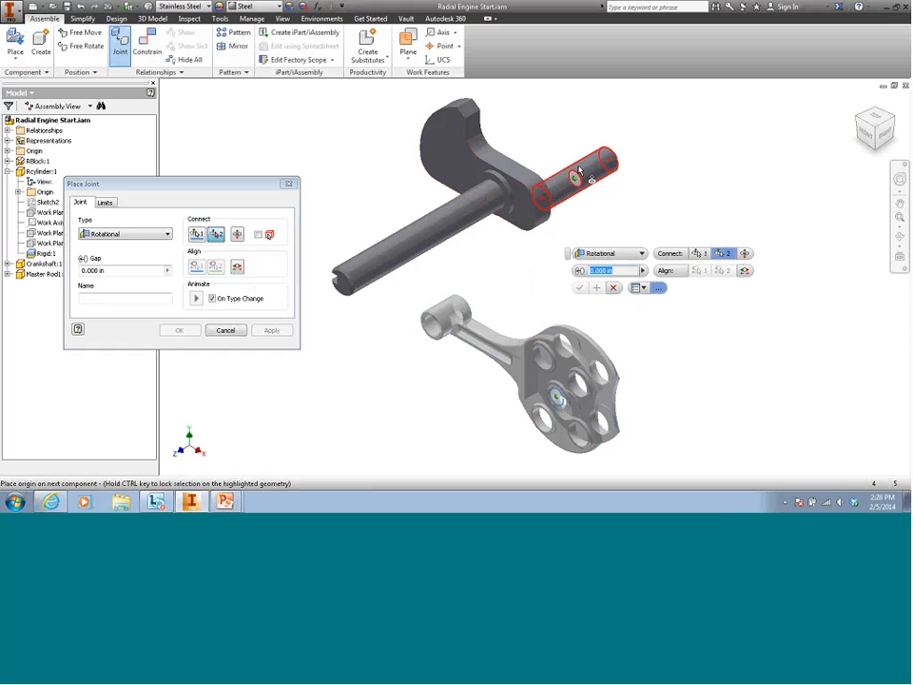
{"action": "left_click", "coordinate": [579, 170]}
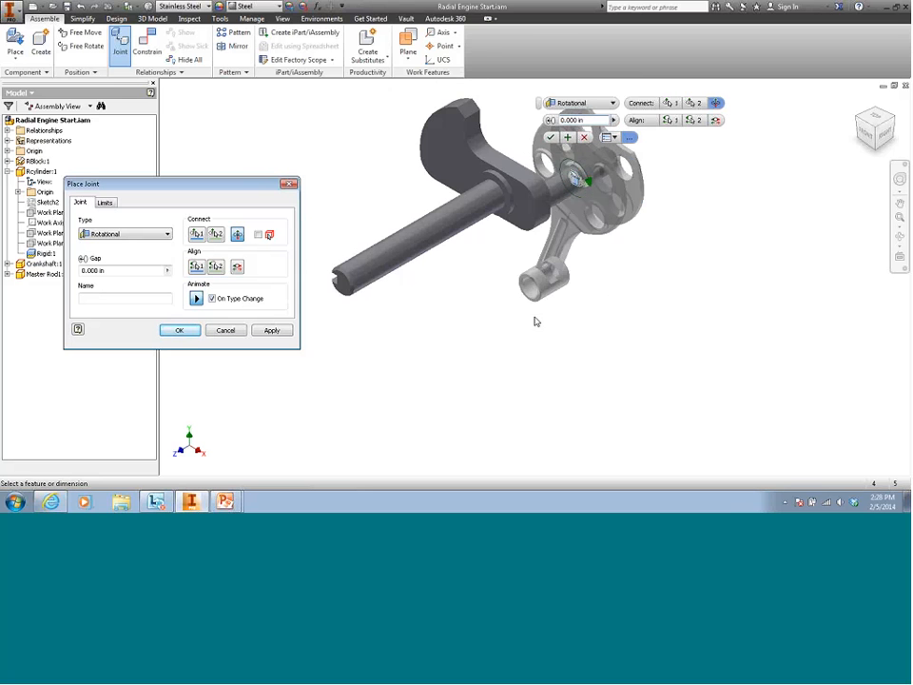
{"action": "middle_click_drag", "start_coordinate": [569, 288], "coordinate": [585, 372]}
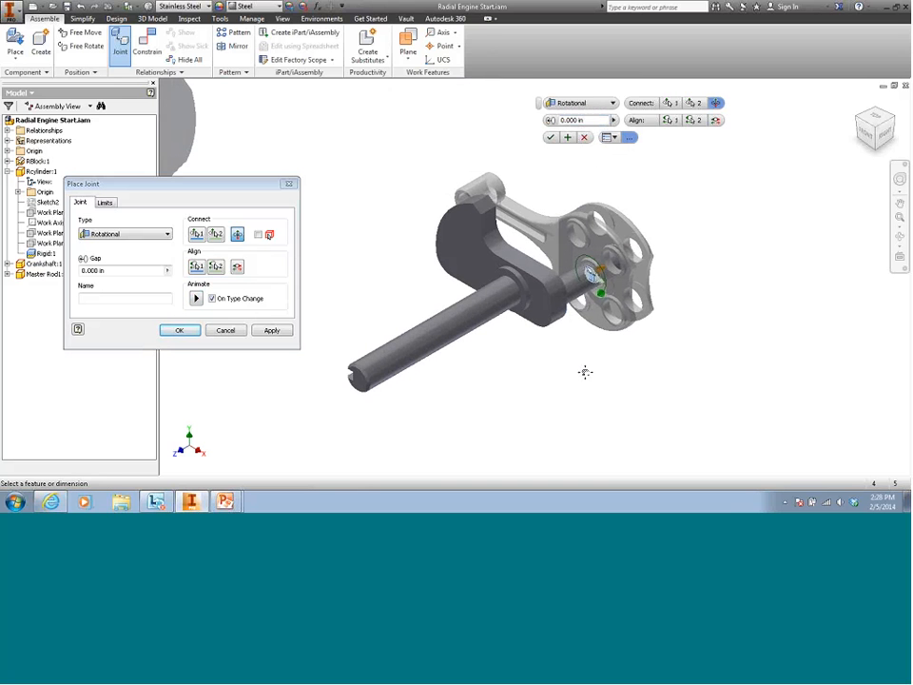
{"action": "left_click", "coordinate": [550, 138]}
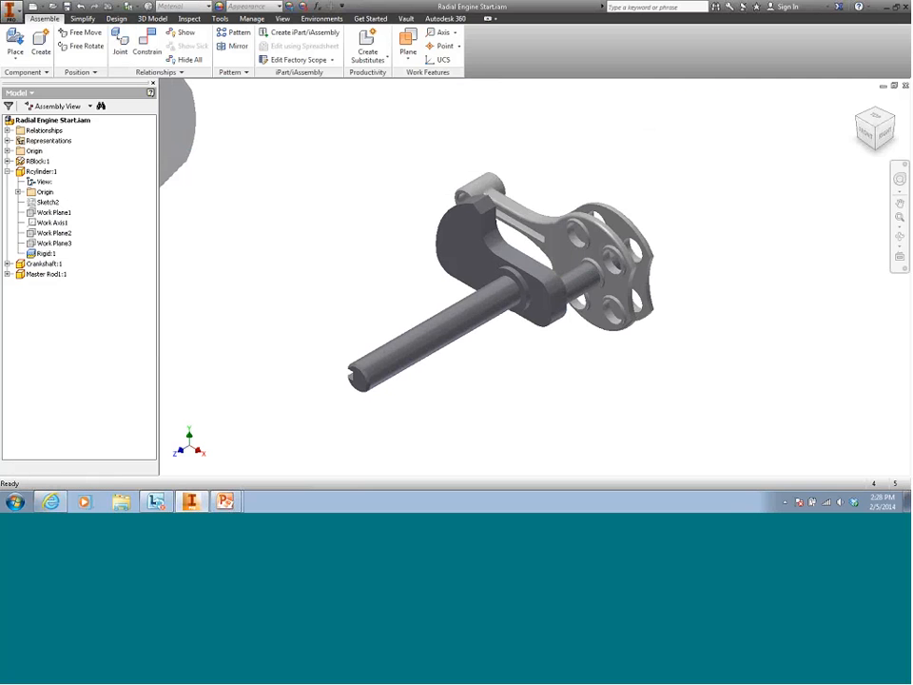
- Try moving the master rod to test its joint with the crankshaft
{"action": "left_click", "coordinate": [514, 205]}
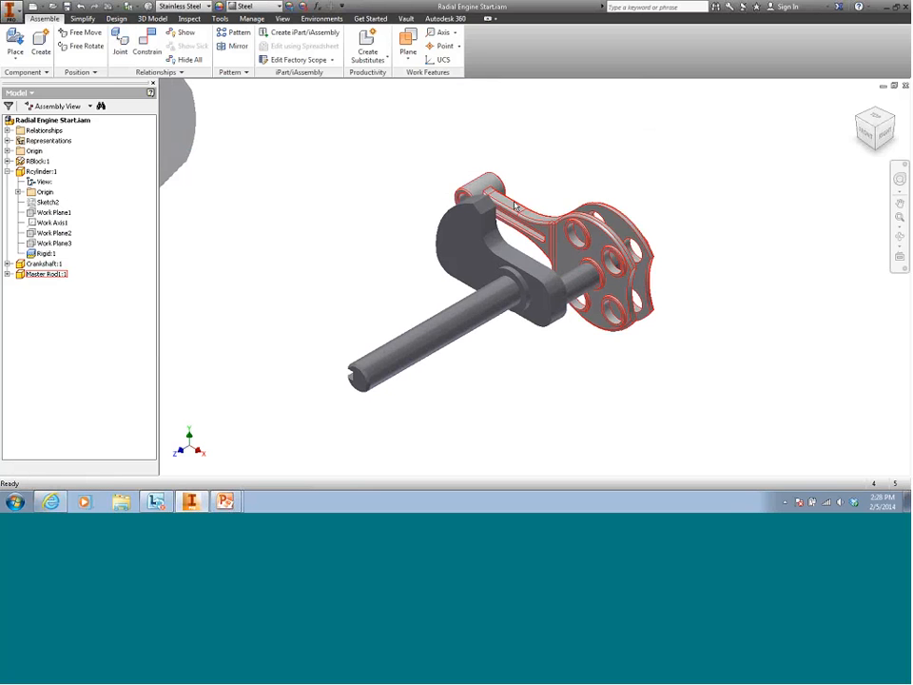
{"action": "left_click_drag", "start_coordinate": [514, 205], "coordinate": [571, 231]}
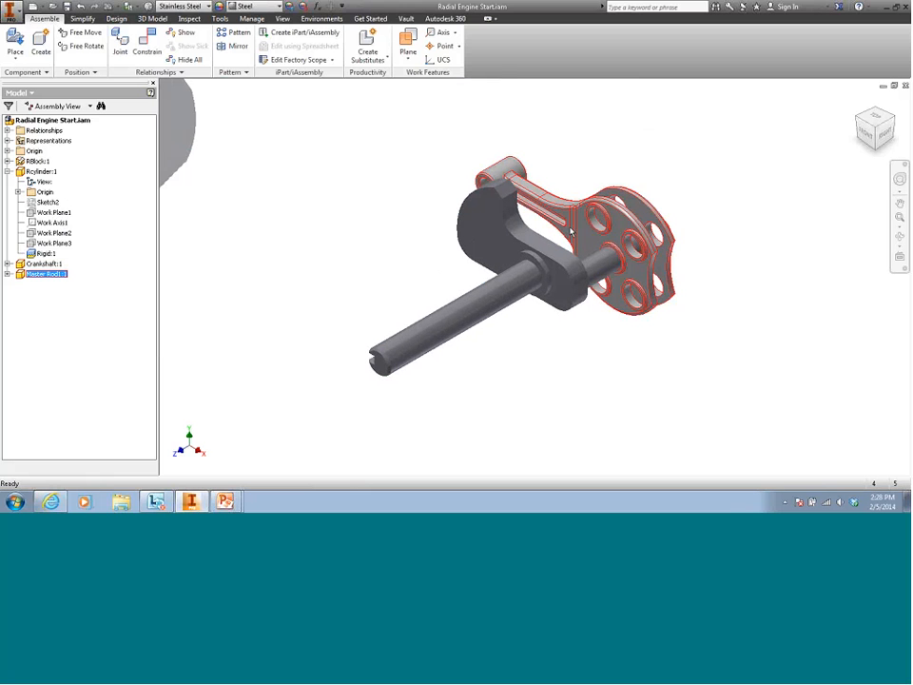
{"action": "left_click", "coordinate": [570, 231]}
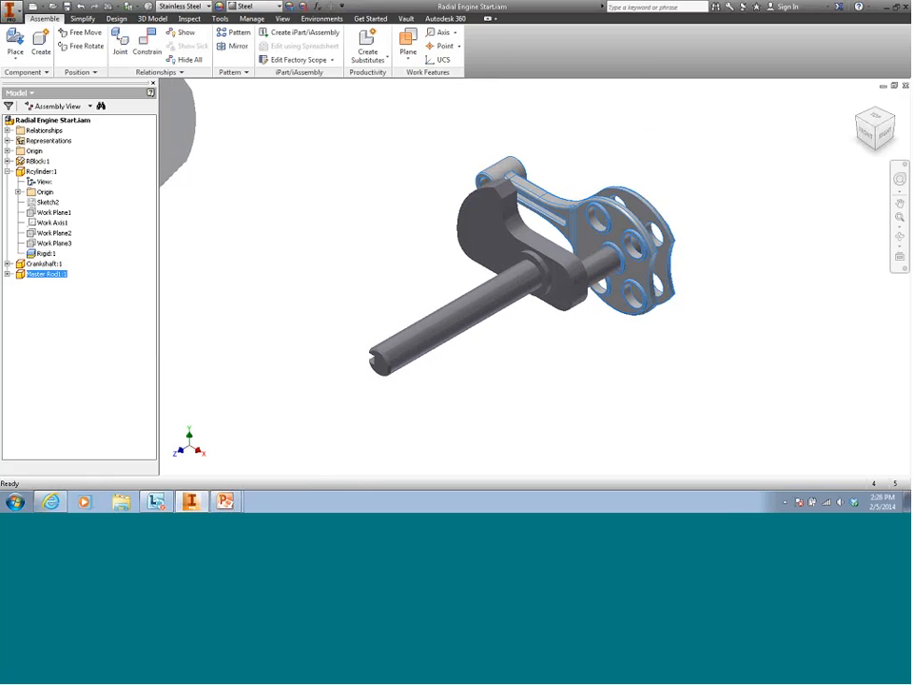
- Ground the crankshaft and swing the master rod about it until its arm points upward
{"action": "left_click", "coordinate": [461, 315]}
{"action": "right_click", "coordinate": [462, 316]}
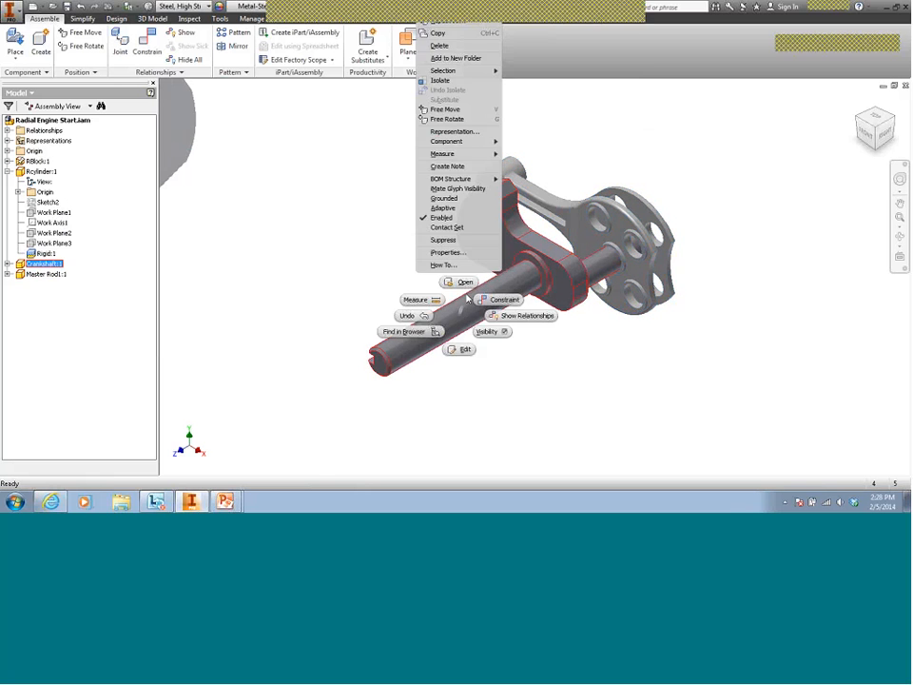
{"action": "left_click", "coordinate": [409, 202]}
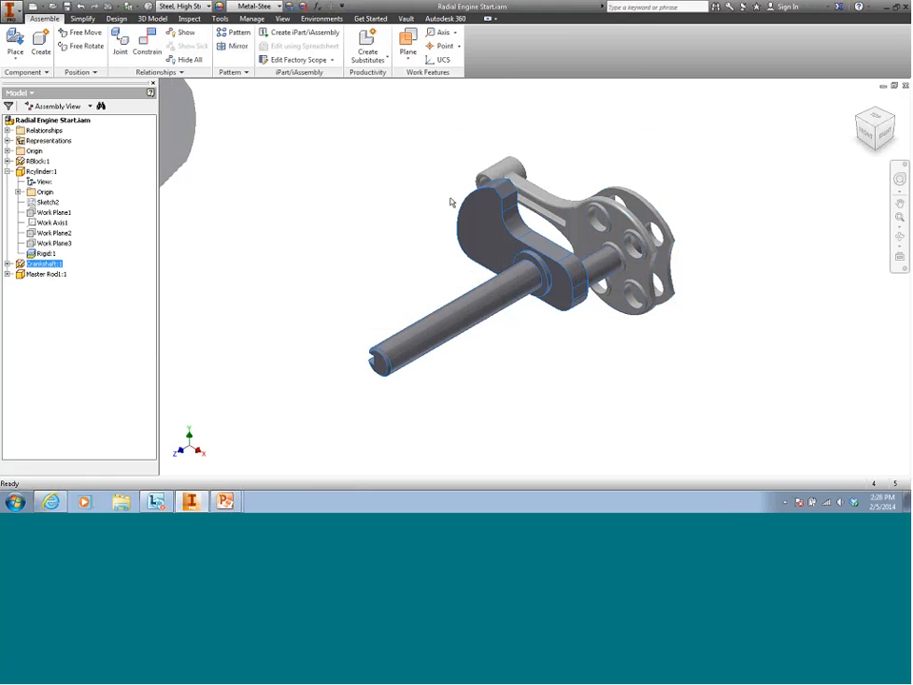
{"action": "left_click", "coordinate": [607, 353]}
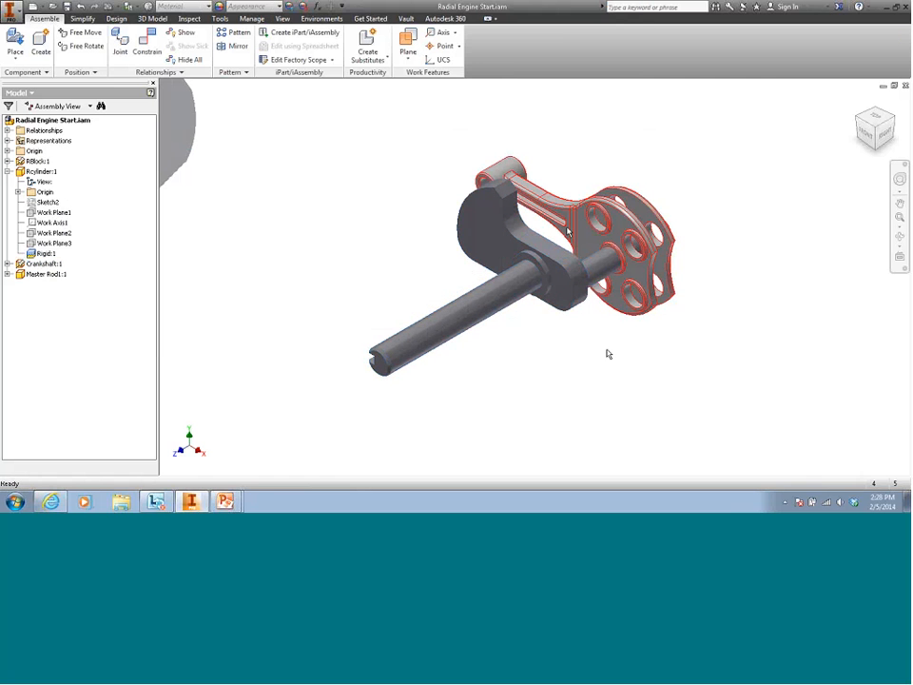
{"action": "left_click_drag", "start_coordinate": [568, 231], "coordinate": [644, 173]}
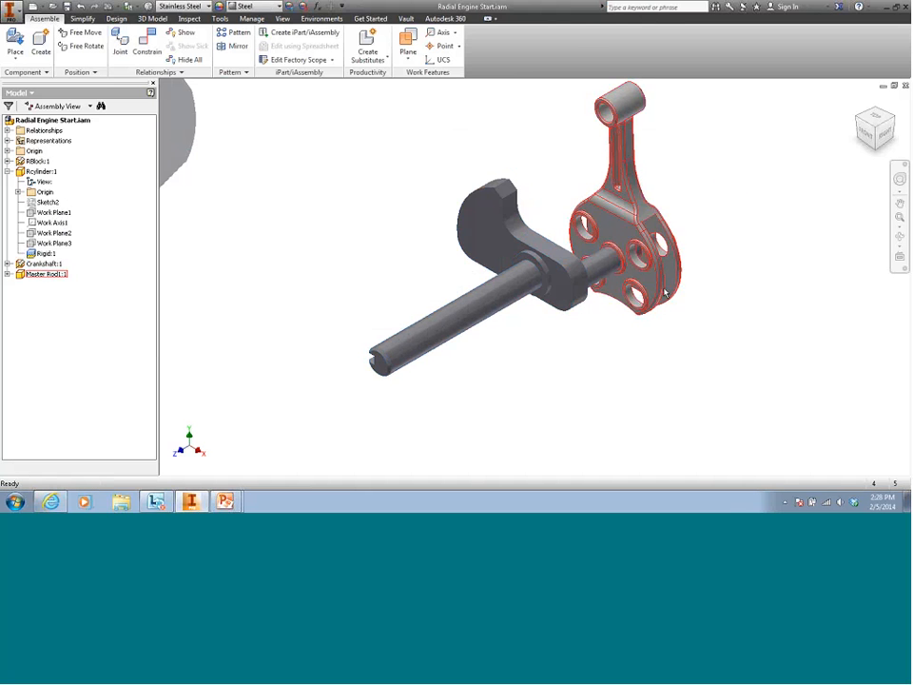
- Place Piston head pin.ipt and Piston head.ipt beside the master rod, rotated 90 degrees about Y, and move the pin clear of the piston head
{"action": "middle_click_drag", "start_coordinate": [709, 319], "coordinate": [665, 350]}
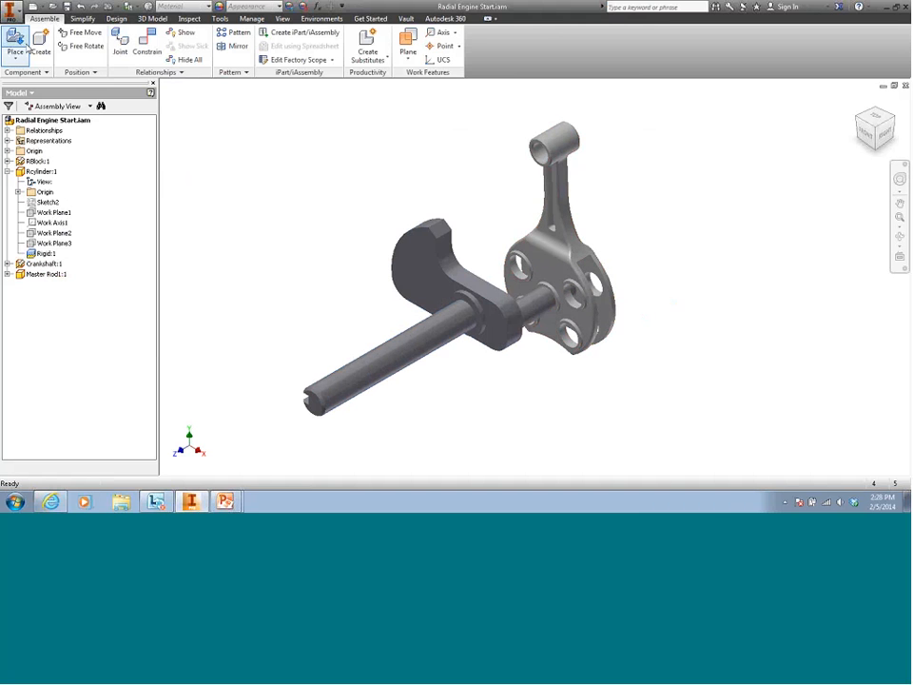
{"action": "left_click", "coordinate": [26, 49]}
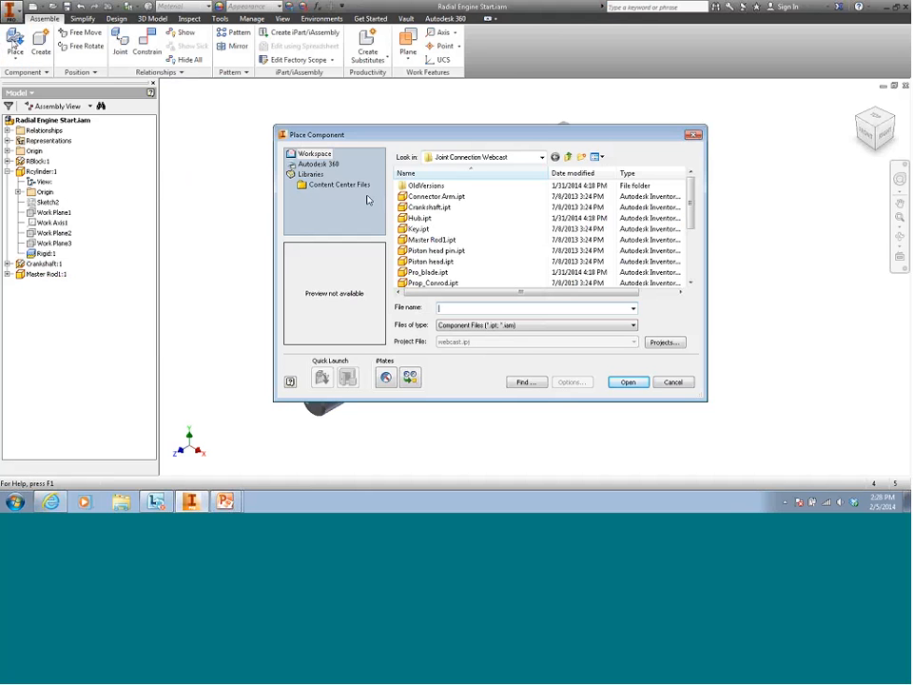
{"action": "left_click", "coordinate": [436, 251]}
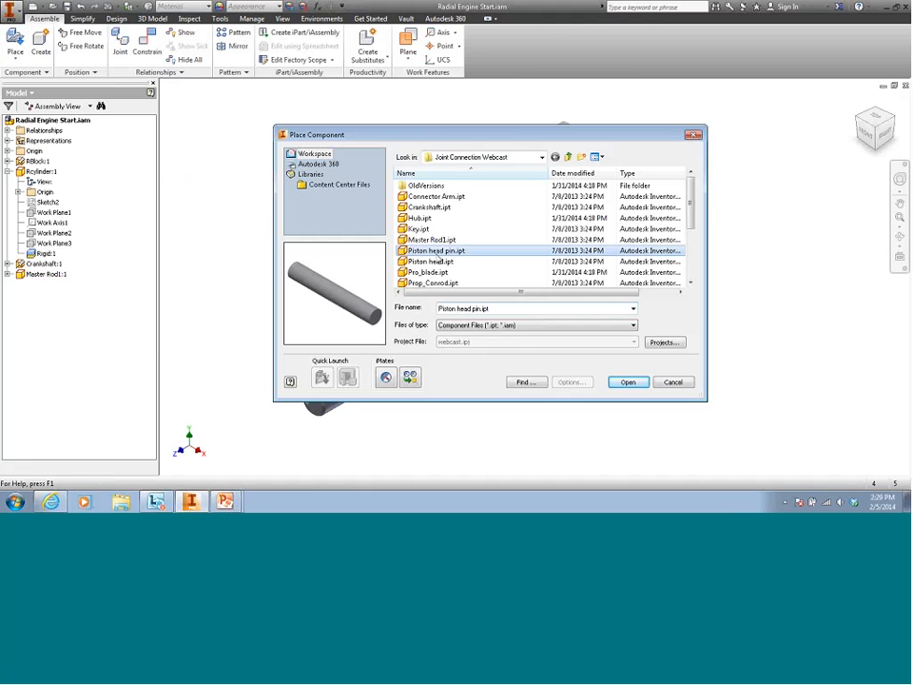
{"action": "left_click", "coordinate": [433, 262], "text": "ctrl"}
{"action": "left_click", "coordinate": [627, 381]}
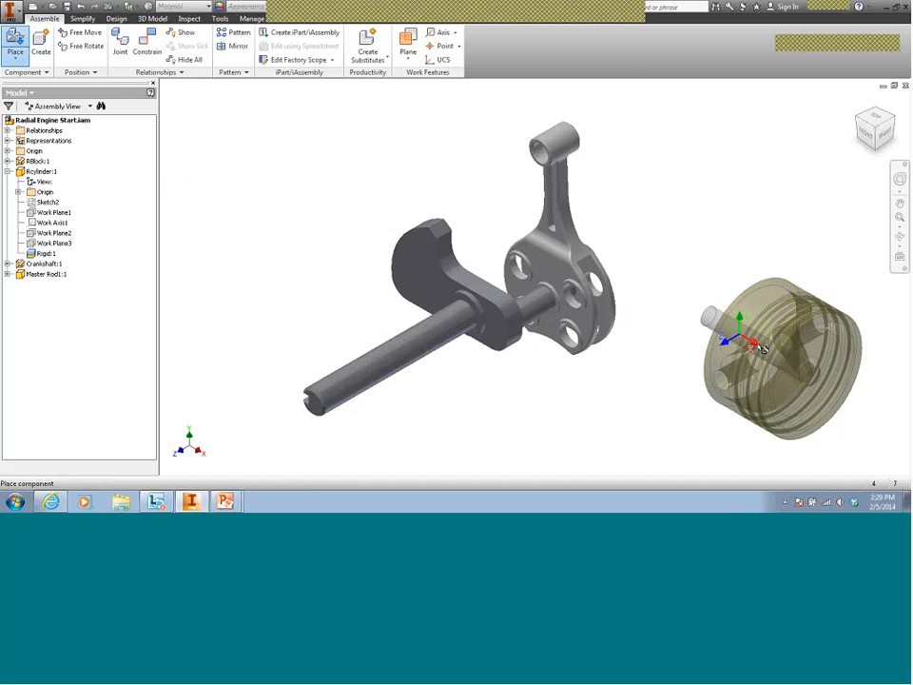
{"action": "right_click", "coordinate": [759, 349]}
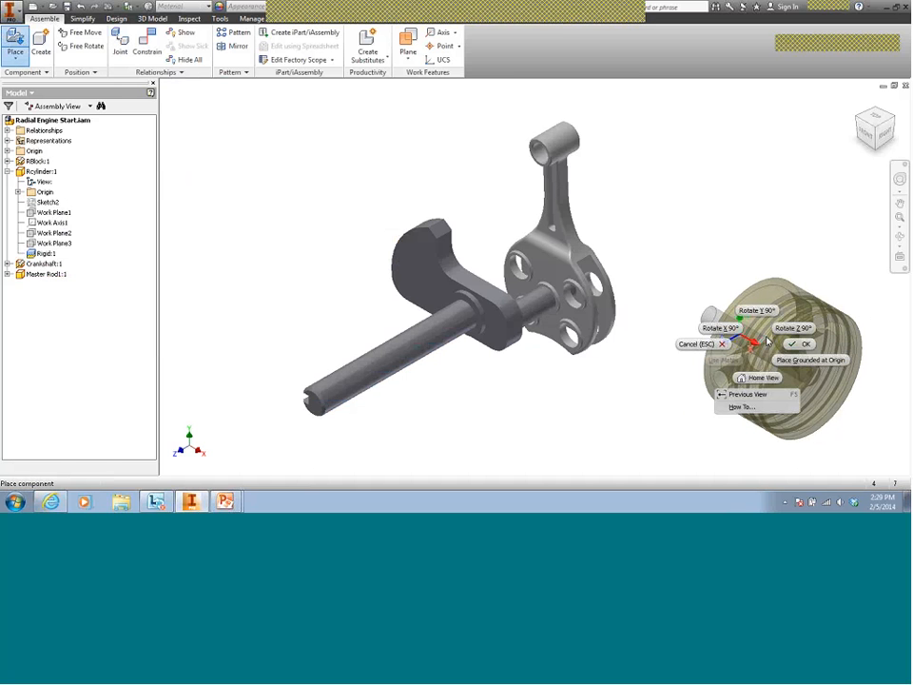
{"action": "left_click", "coordinate": [793, 327]}
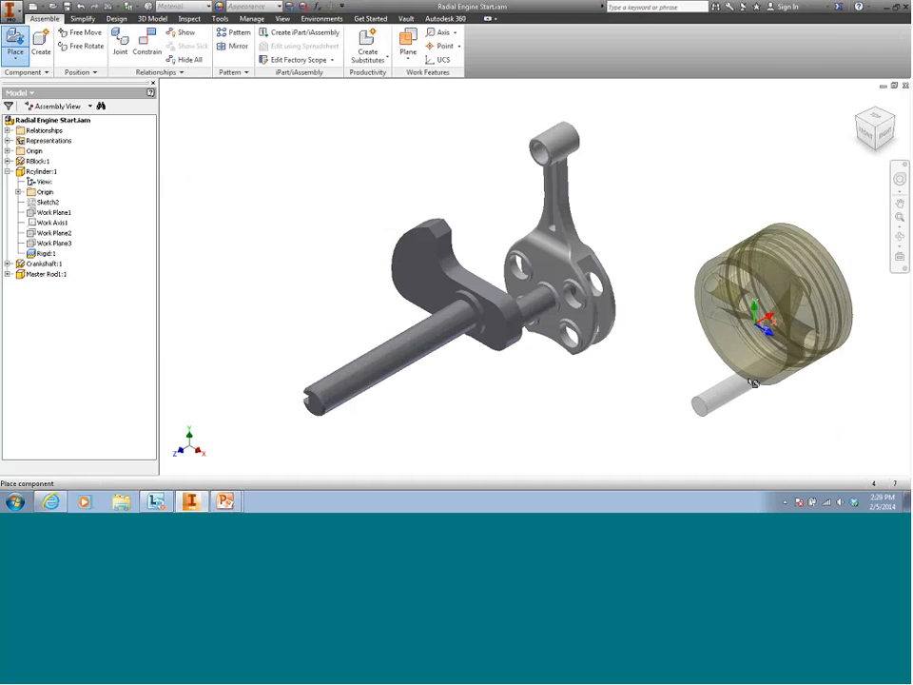
{"action": "left_click", "coordinate": [753, 380]}
{"action": "right_click", "coordinate": [788, 377]}
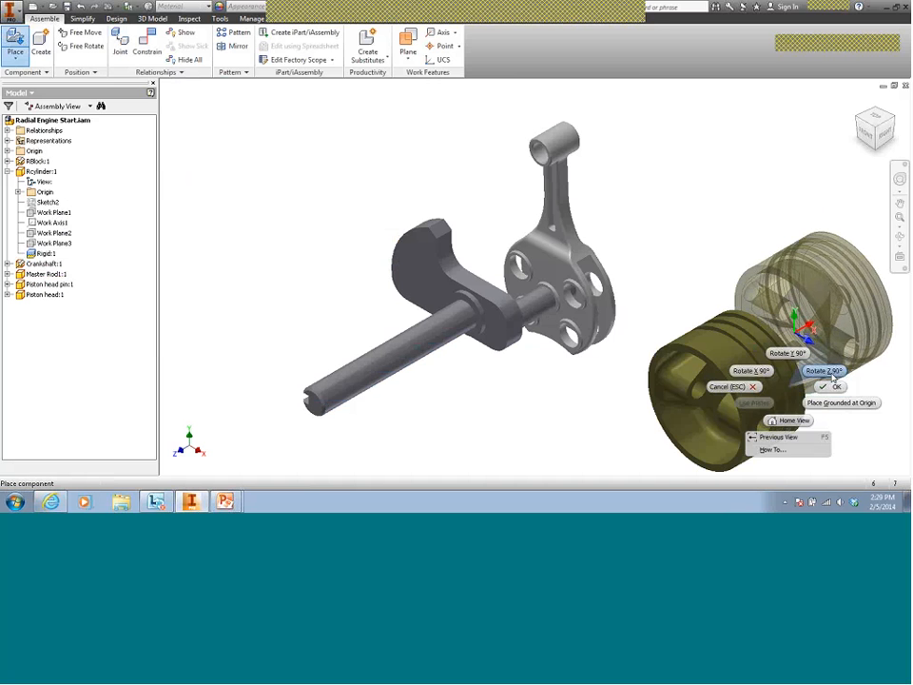
{"action": "left_click", "coordinate": [831, 386]}
{"action": "left_click_drag", "start_coordinate": [794, 357], "coordinate": [590, 418]}
- Try a Rigid joint from the end edge of the piston head pin to the outer opening of the piston head's side hole
{"action": "middle_click_drag", "start_coordinate": [622, 414], "coordinate": [568, 313]}
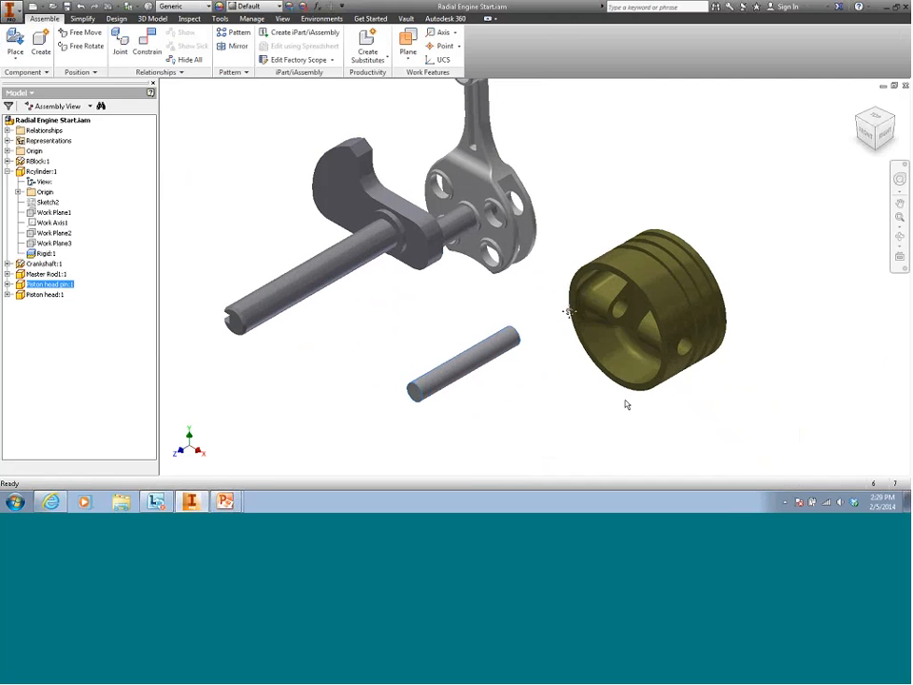
{"action": "key", "text": "j"}
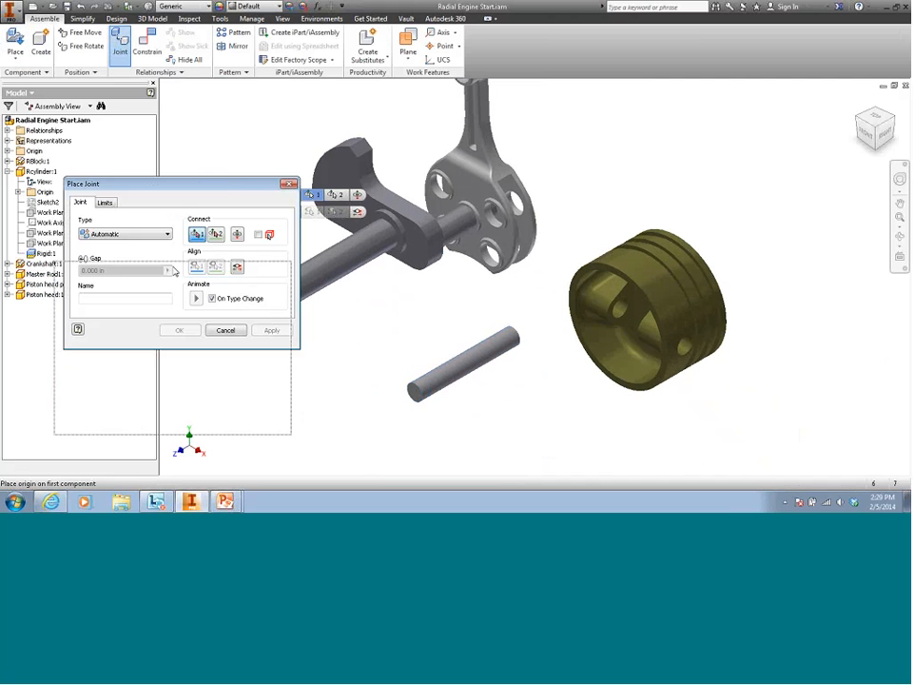
{"action": "left_click_drag", "start_coordinate": [183, 186], "coordinate": [174, 272]}
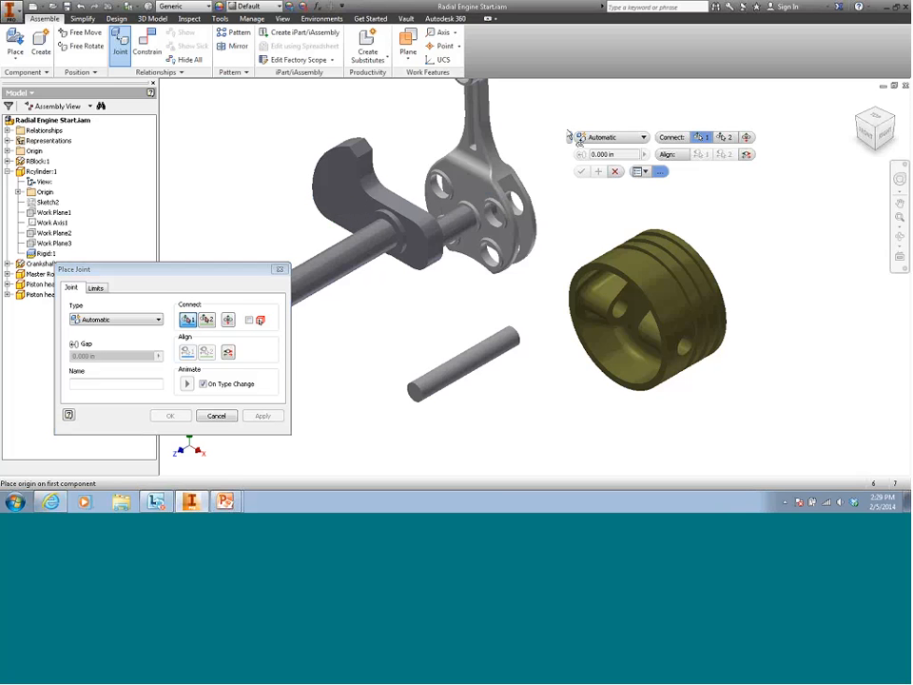
{"action": "left_click", "coordinate": [609, 137]}
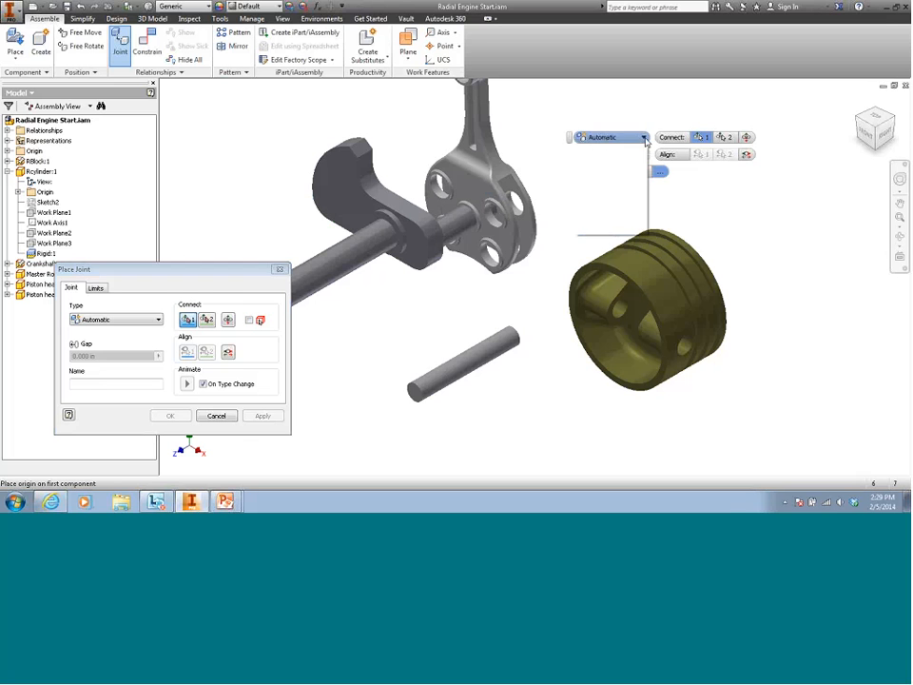
{"action": "left_click", "coordinate": [605, 164]}
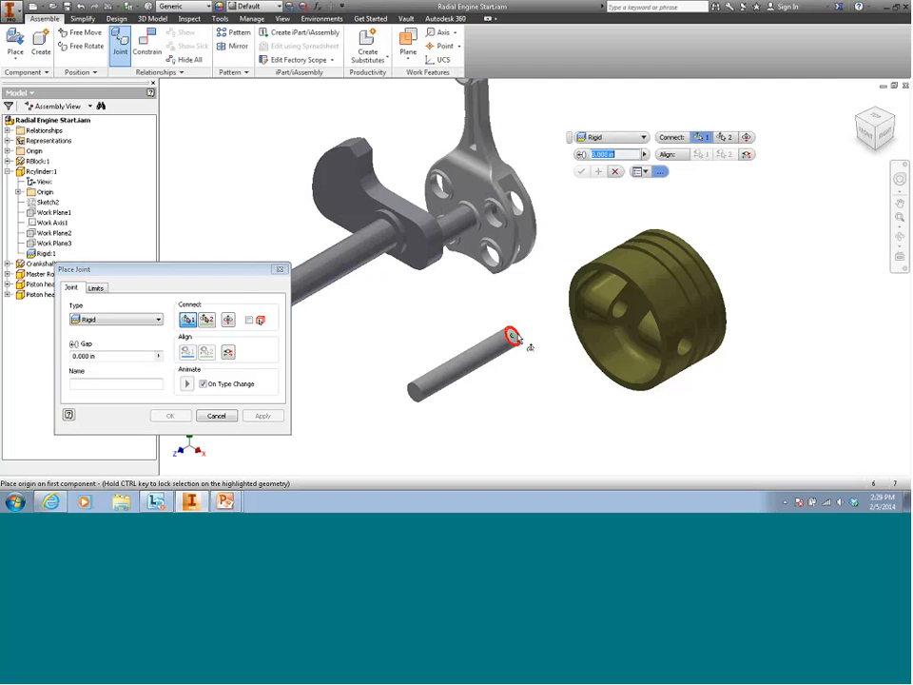
{"action": "mouse_move", "coordinate": [516, 336]}
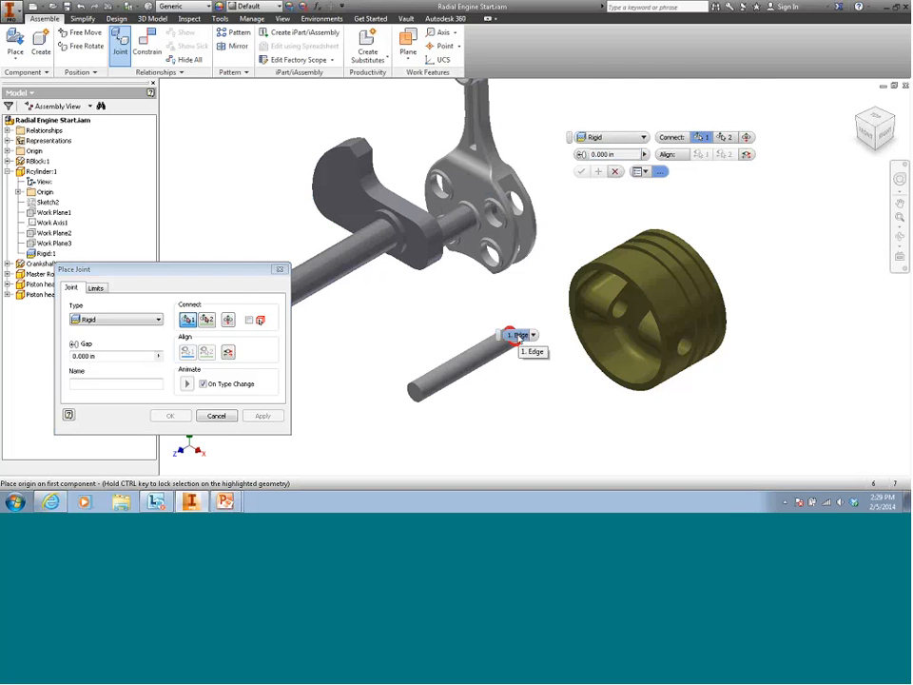
{"action": "left_click", "coordinate": [514, 337]}
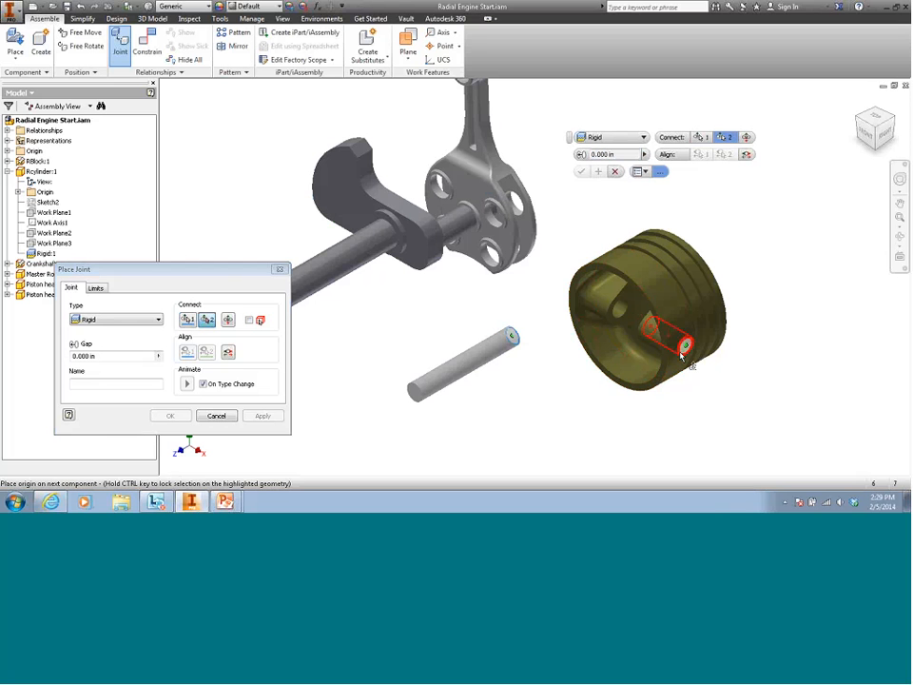
{"action": "left_click", "coordinate": [682, 353]}
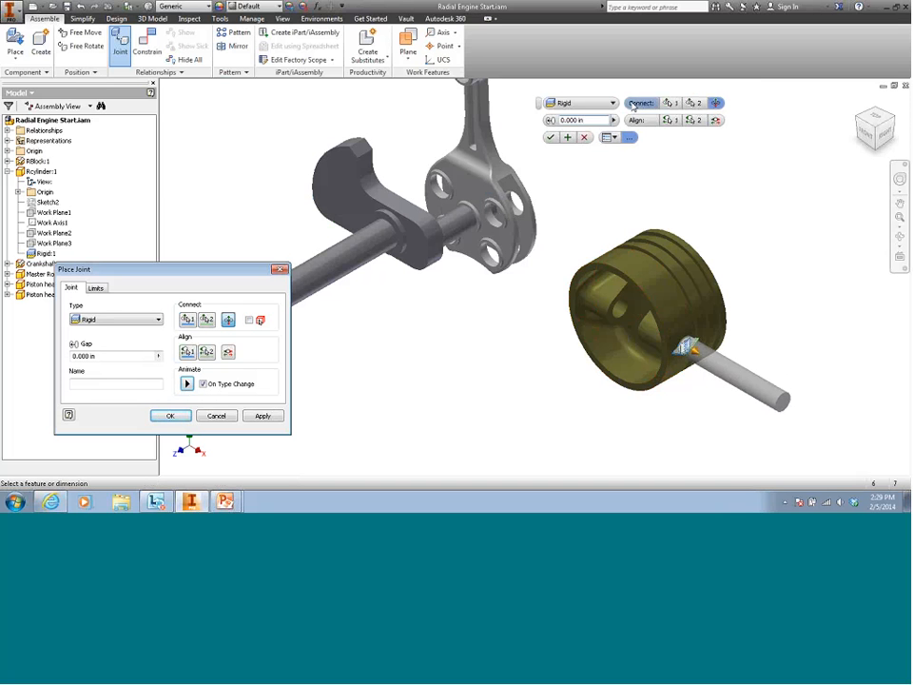
- Flip the pin into the piston head, set the joint gap to -0.05 in and try to apply the joint
{"action": "left_click", "coordinate": [718, 105]}
{"action": "left_click_drag", "start_coordinate": [740, 91], "coordinate": [744, 112]}
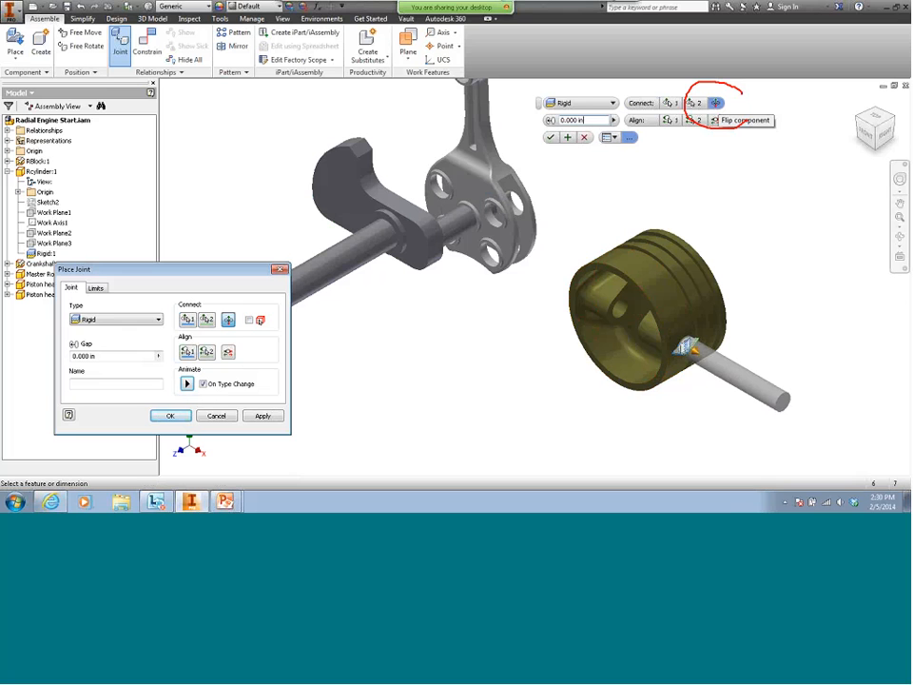
{"action": "left_click", "coordinate": [715, 105]}
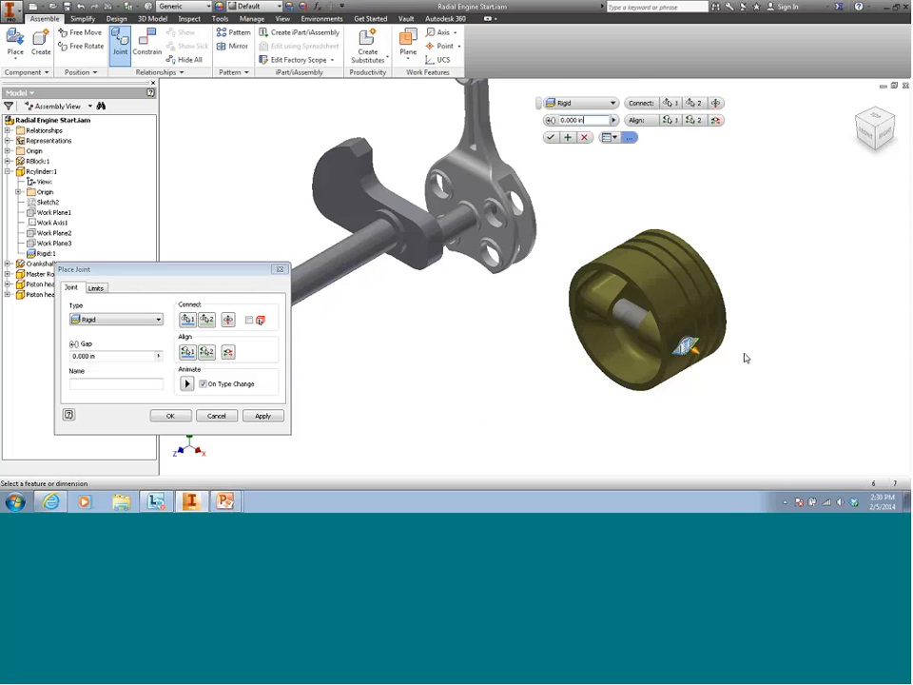
{"action": "scroll", "coordinate": [746, 358], "scroll_direction": "down", "scroll_amount": 6}
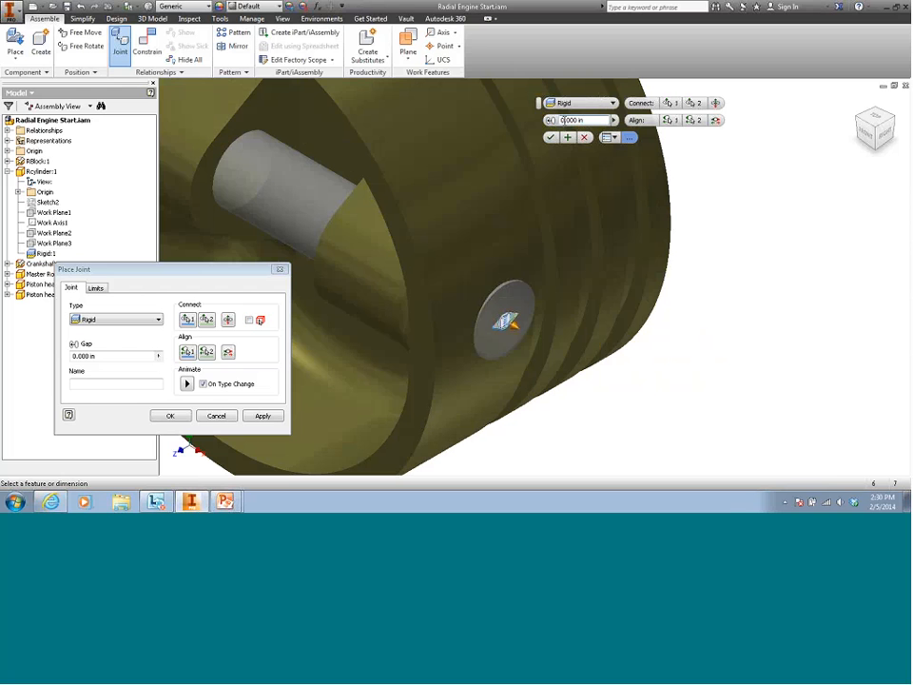
{"action": "left_click", "coordinate": [561, 119]}
{"action": "type", "text": "-0.0"}
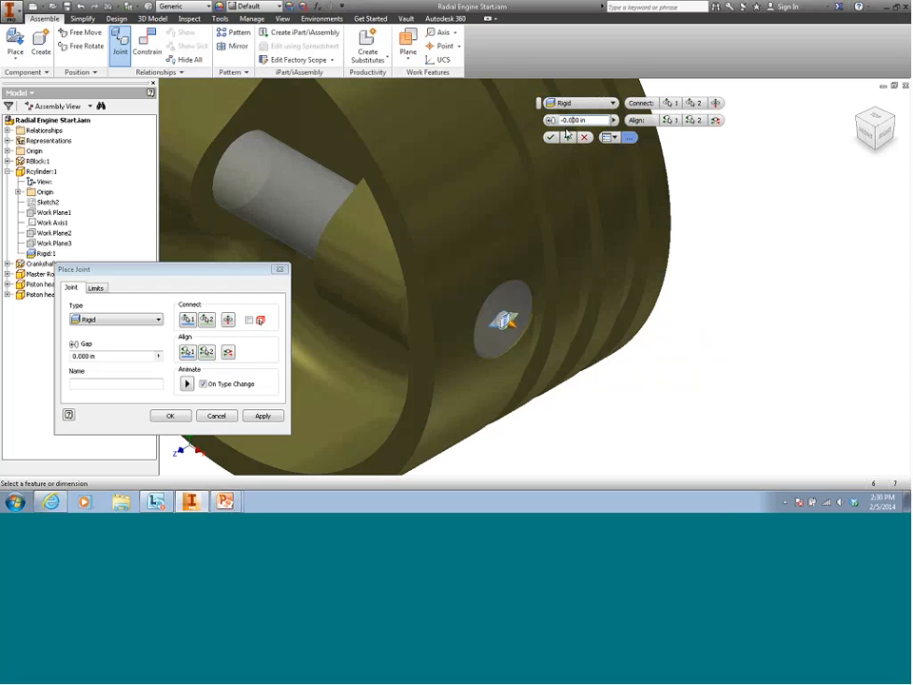
{"action": "type", "text": "5"}
{"action": "mouse_move", "coordinate": [625, 97]}
{"action": "left_mouse_down"}
{"action": "mouse_move", "coordinate": [582, 170]}
{"action": "mouse_move", "coordinate": [623, 95]}
{"action": "left_mouse_up"}
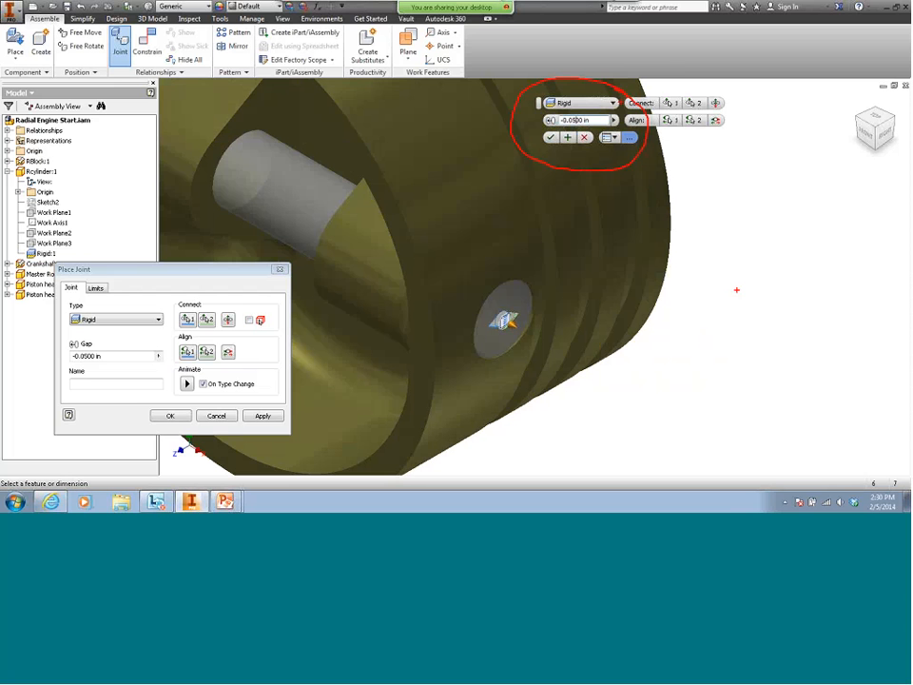
{"action": "left_click", "coordinate": [550, 137]}
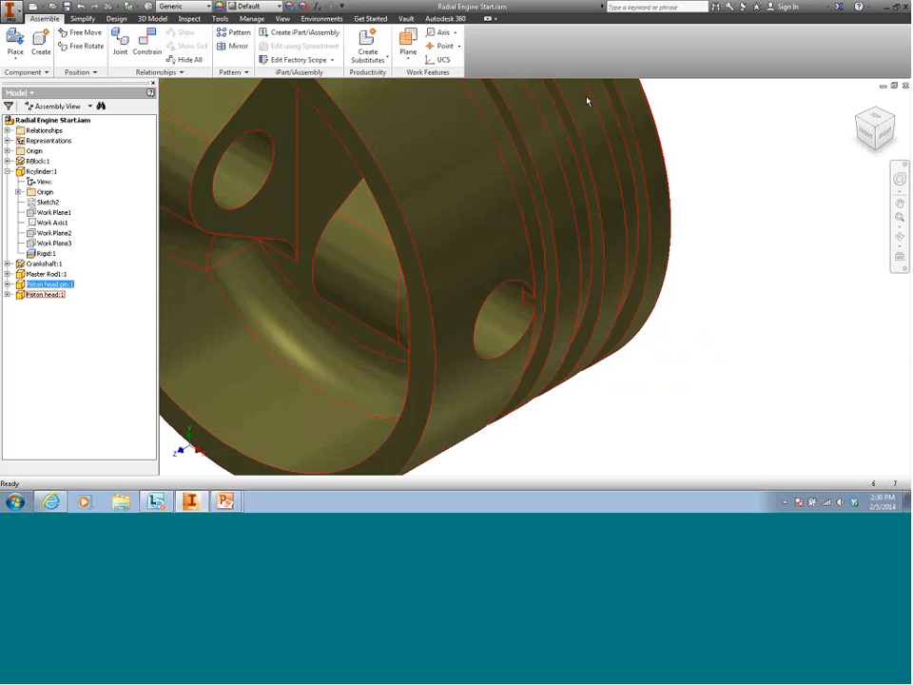
- Create a Rigid joint from the pin's end to the piston head's side hole, flipped inward with a -0.05 in gap, and move both parts together
{"action": "scroll", "coordinate": [587, 100], "scroll_direction": "down", "scroll_amount": 5}
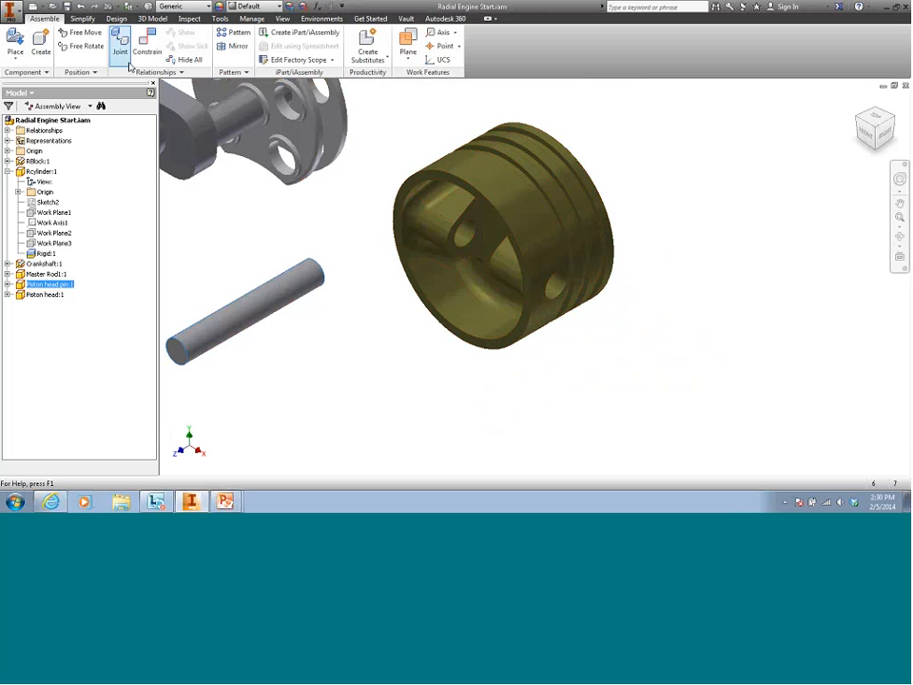
{"action": "left_click", "coordinate": [120, 44]}
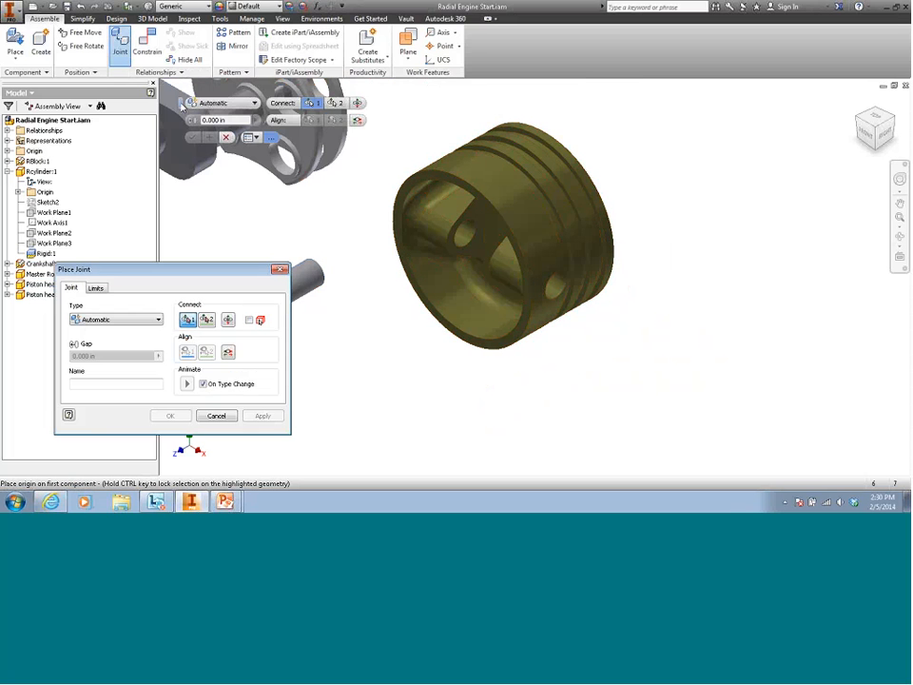
{"action": "left_click", "coordinate": [657, 122]}
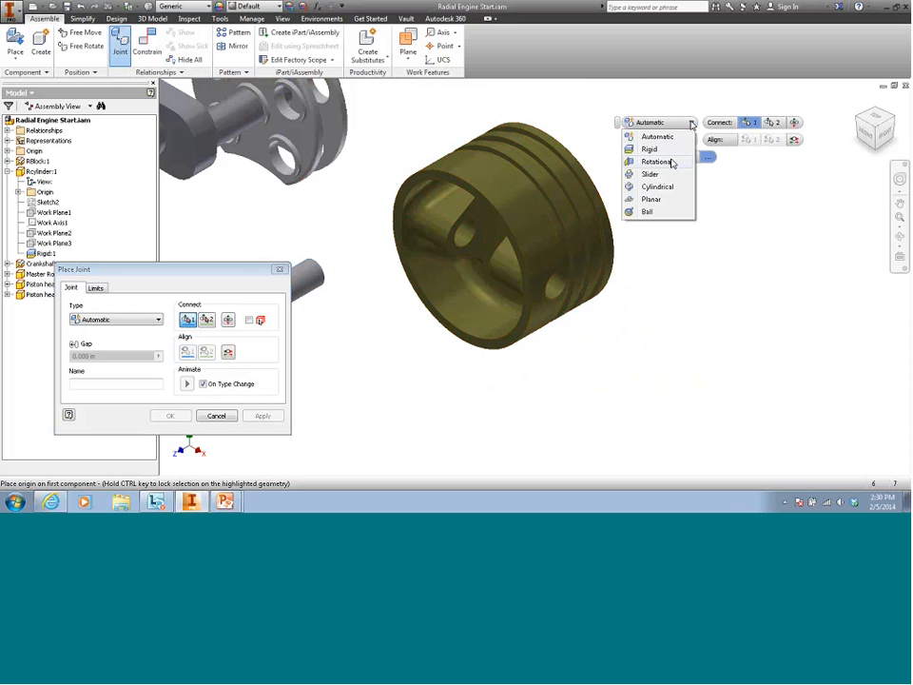
{"action": "left_click", "coordinate": [651, 150]}
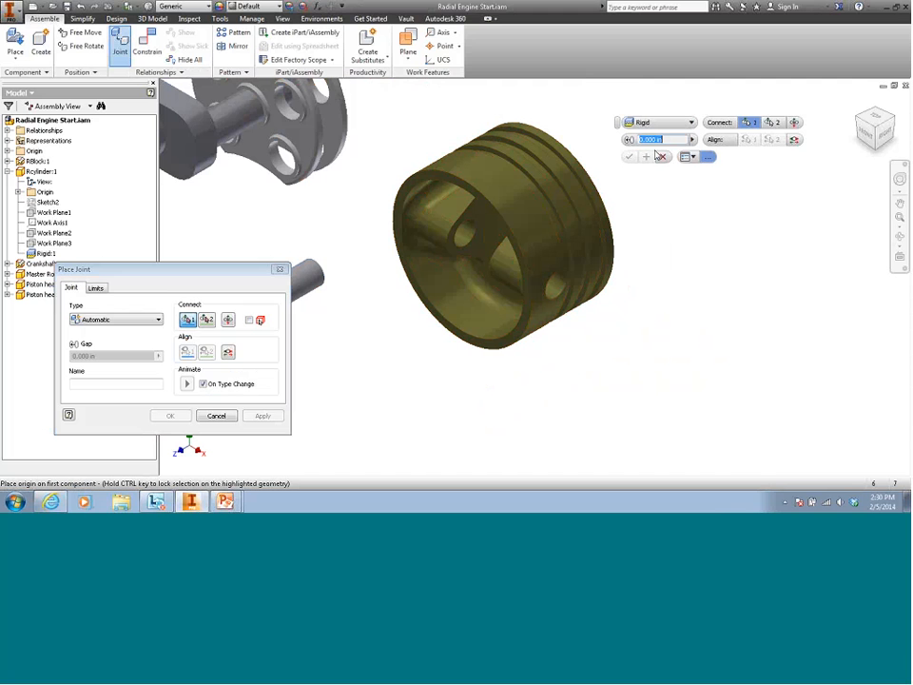
{"action": "left_click", "coordinate": [553, 293]}
{"action": "left_click", "coordinate": [553, 291]}
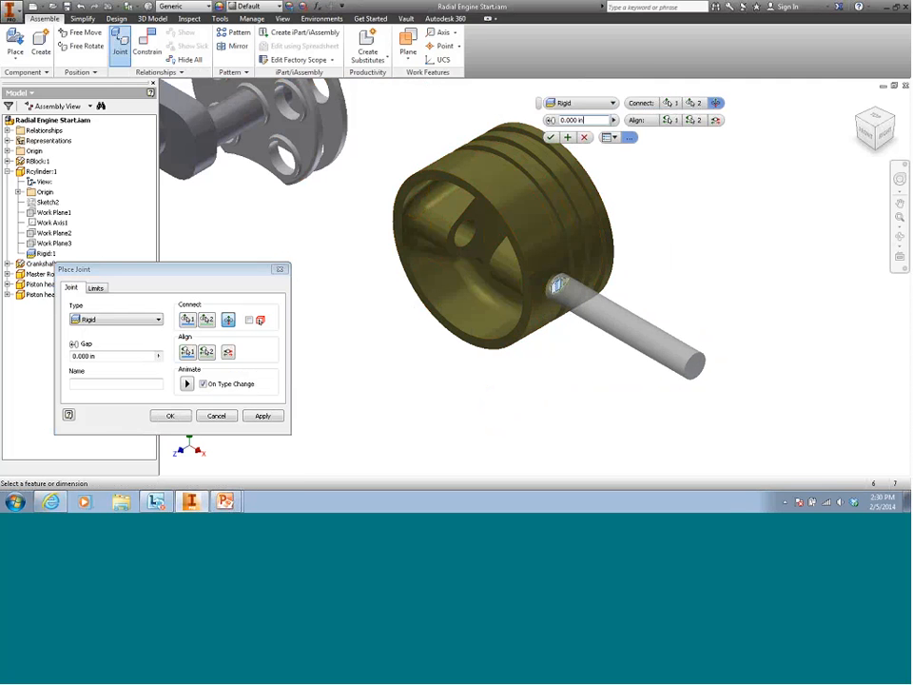
{"action": "left_click", "coordinate": [717, 103]}
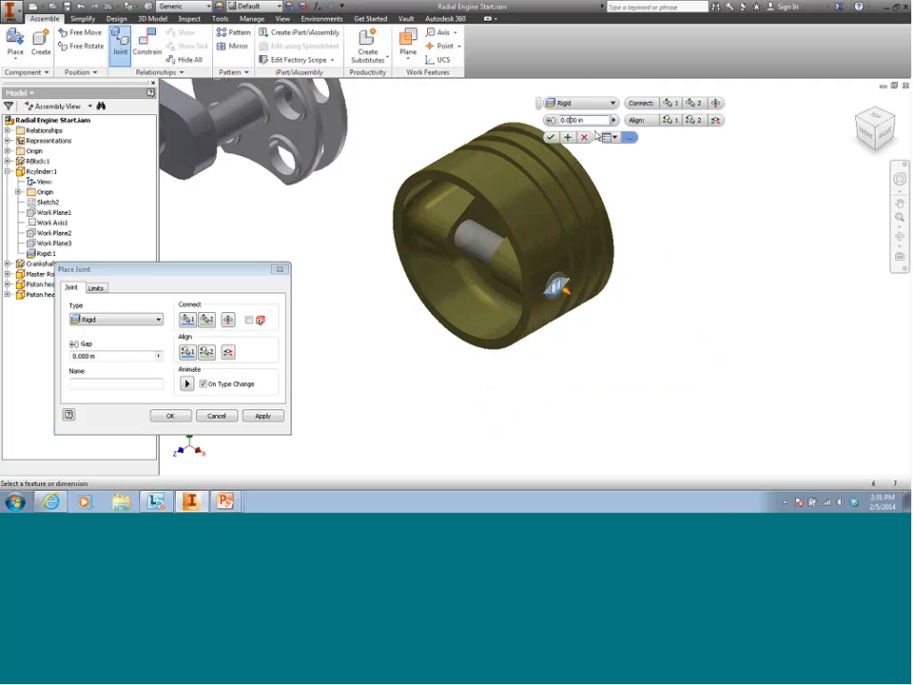
{"action": "type", "text": "5"}
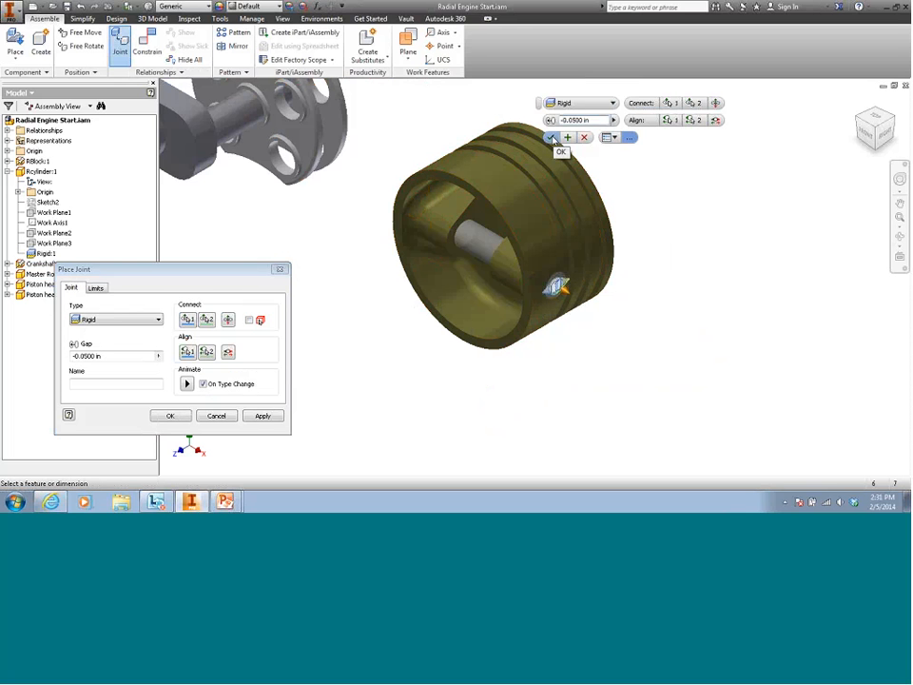
{"action": "left_click", "coordinate": [554, 140]}
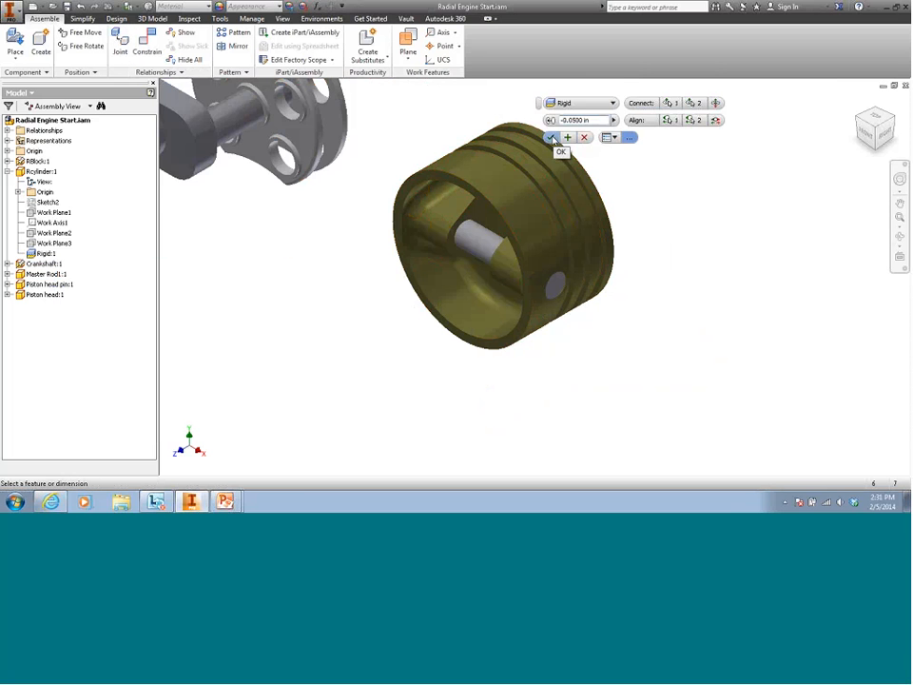
{"action": "scroll", "coordinate": [774, 337], "scroll_direction": "up", "scroll_amount": 5}
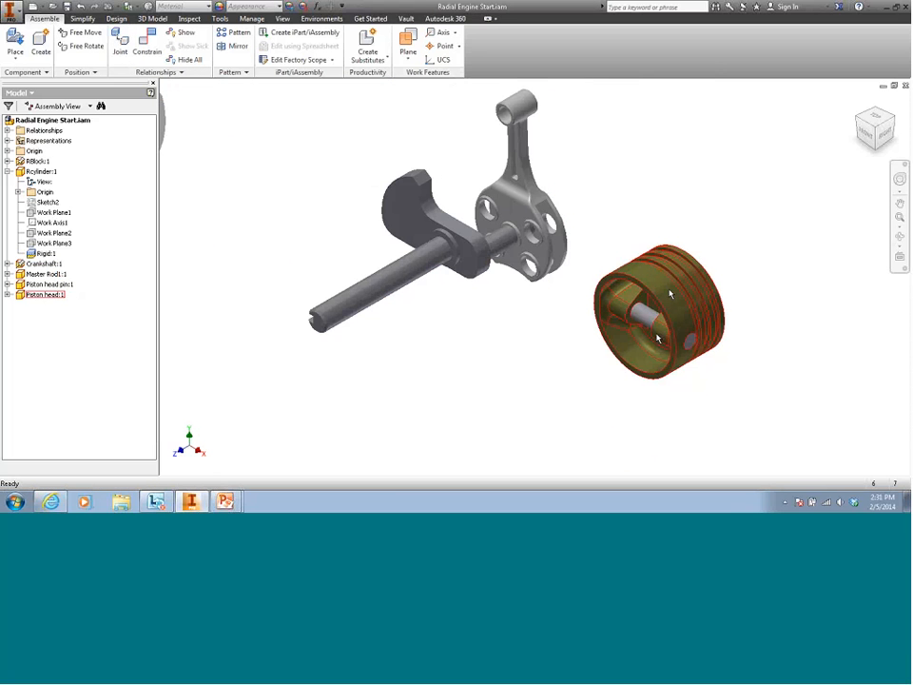
{"action": "left_click_drag", "start_coordinate": [656, 312], "coordinate": [664, 344]}
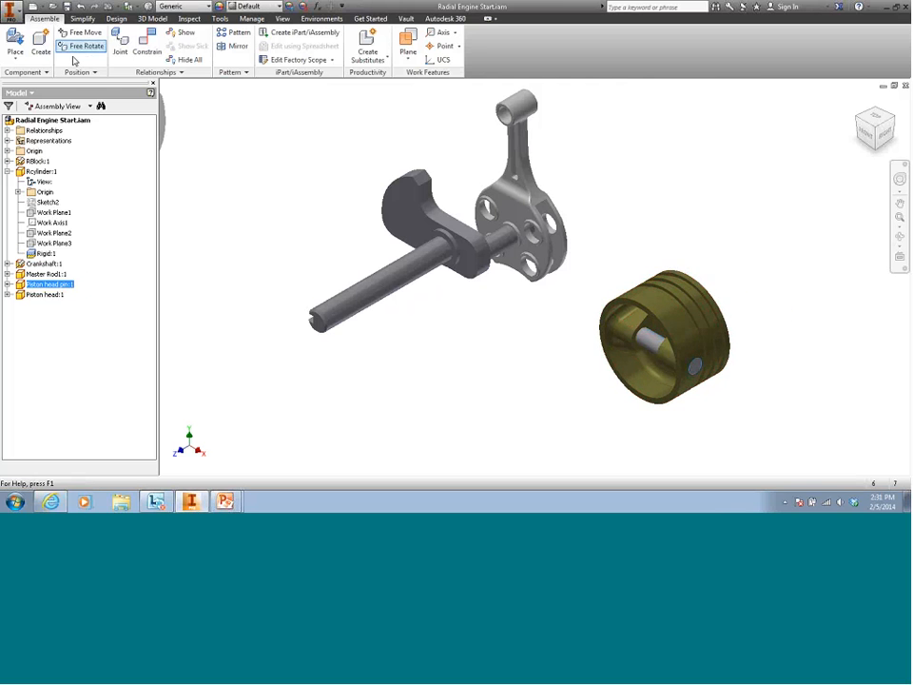
- Create a Rotational joint from the midpoint of the piston head pin to the midpoint of the hole at the master rod's upper end
{"action": "key", "text": "j"}
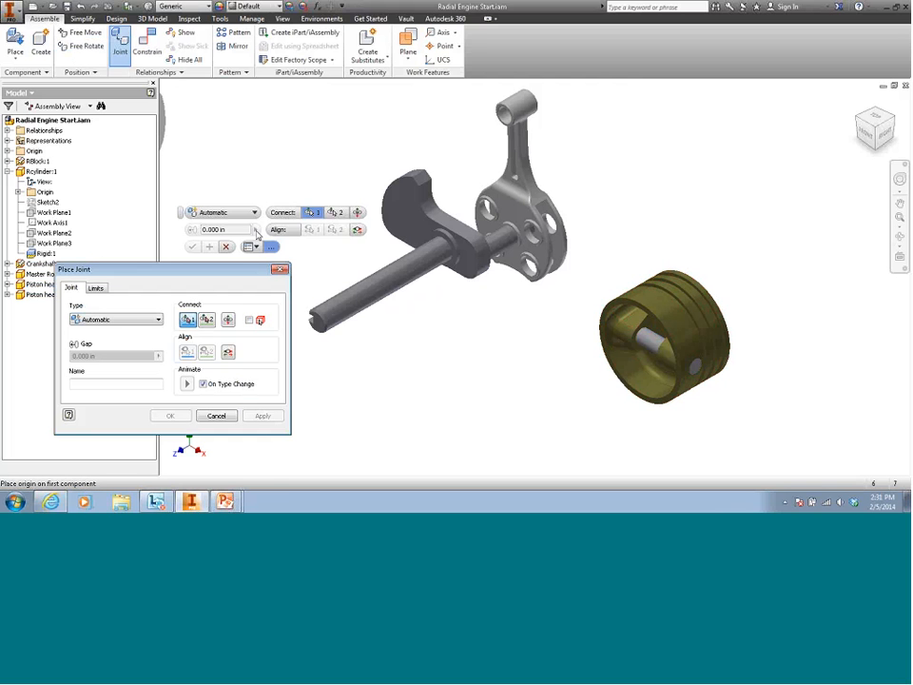
{"action": "left_click", "coordinate": [656, 341]}
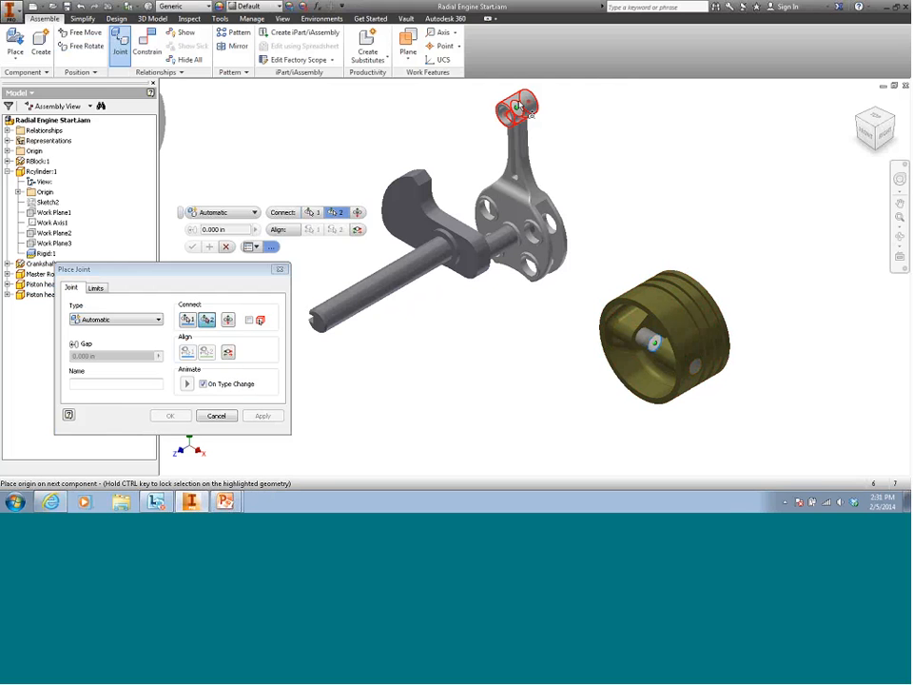
{"action": "left_click", "coordinate": [519, 107]}
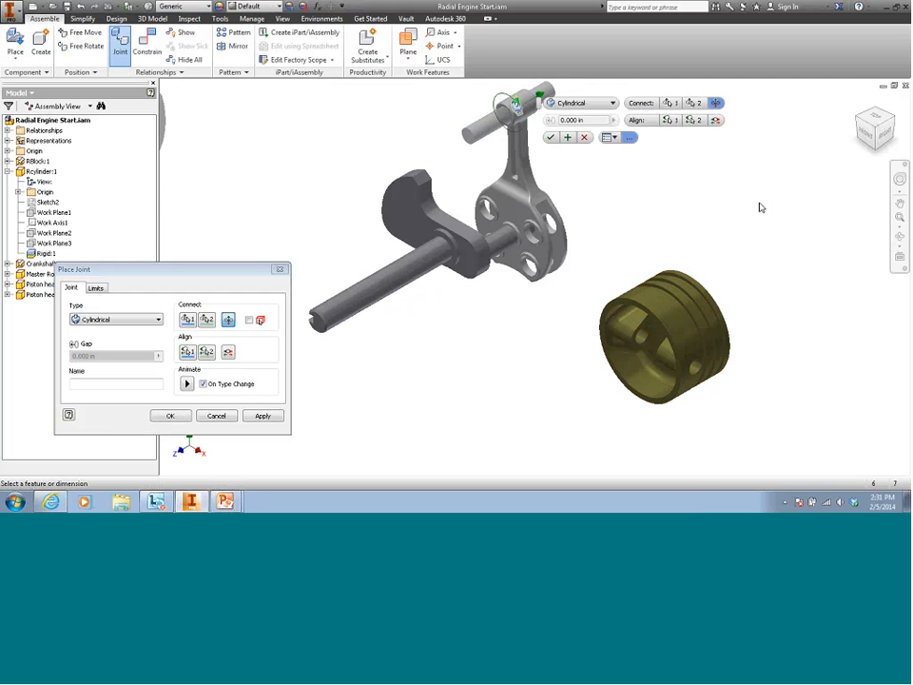
{"action": "middle_click_drag", "start_coordinate": [765, 202], "coordinate": [763, 294]}
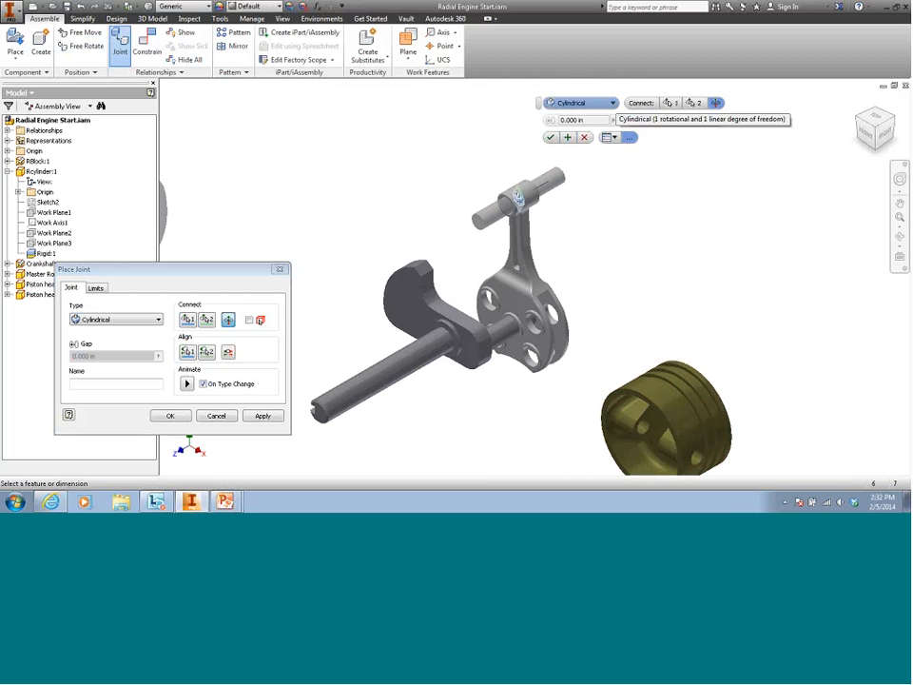
{"action": "left_click", "coordinate": [187, 384]}
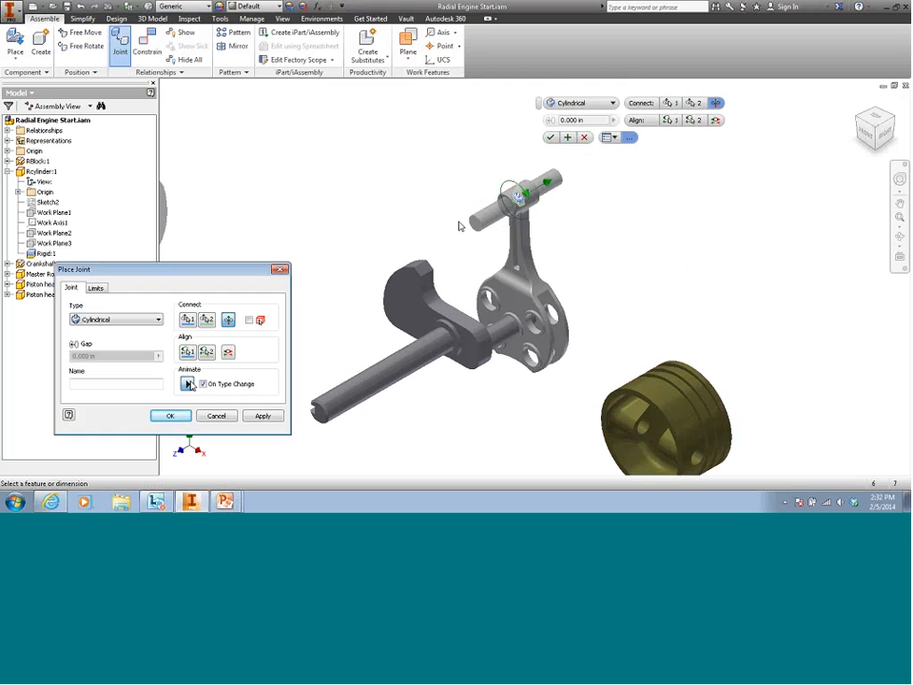
{"action": "left_click", "coordinate": [612, 103]}
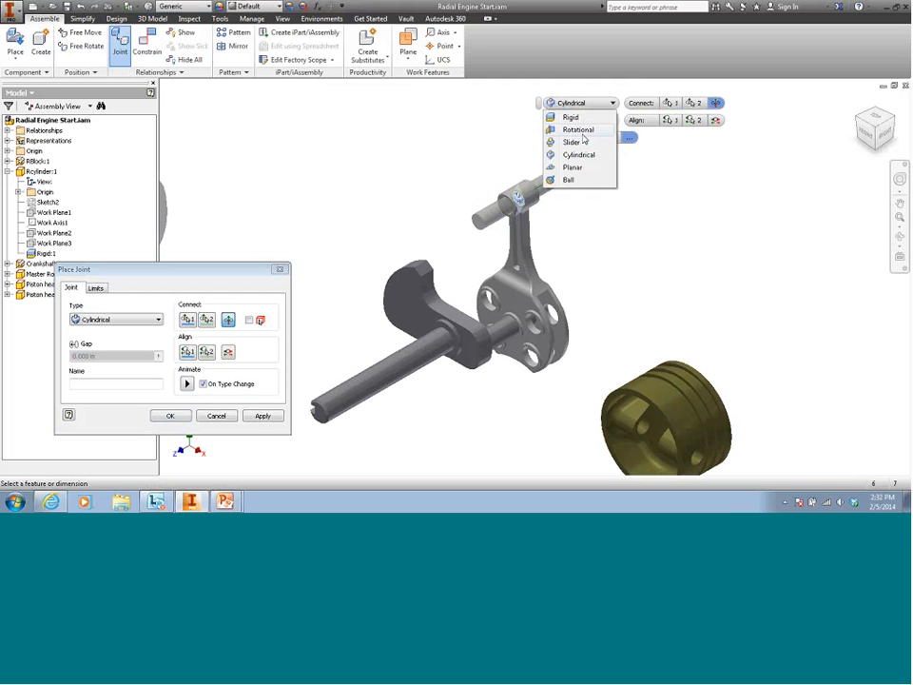
{"action": "left_click", "coordinate": [580, 131]}
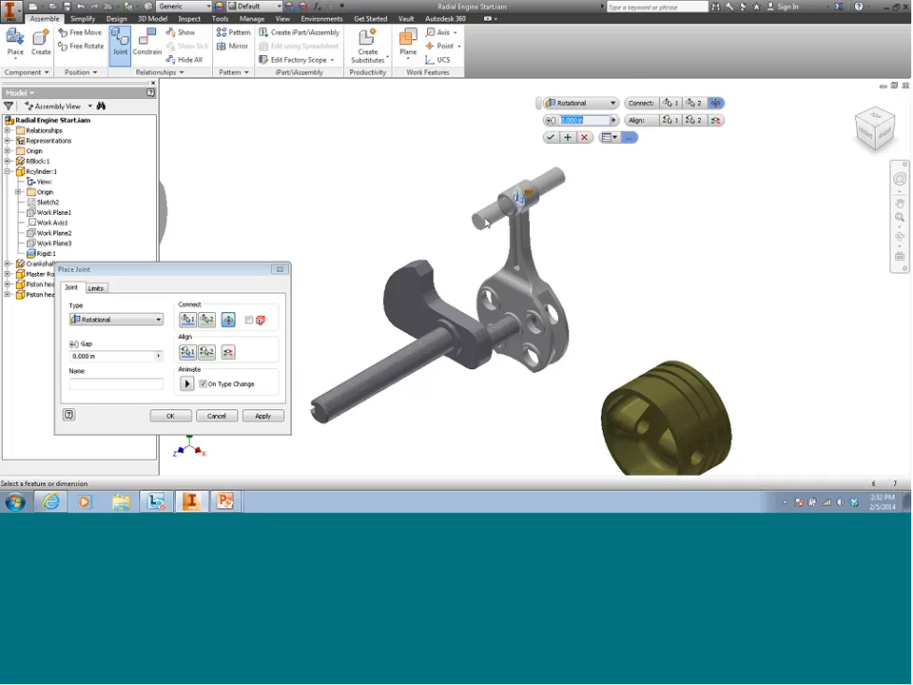
{"action": "left_click", "coordinate": [738, 367]}
{"action": "key", "text": "Return"}
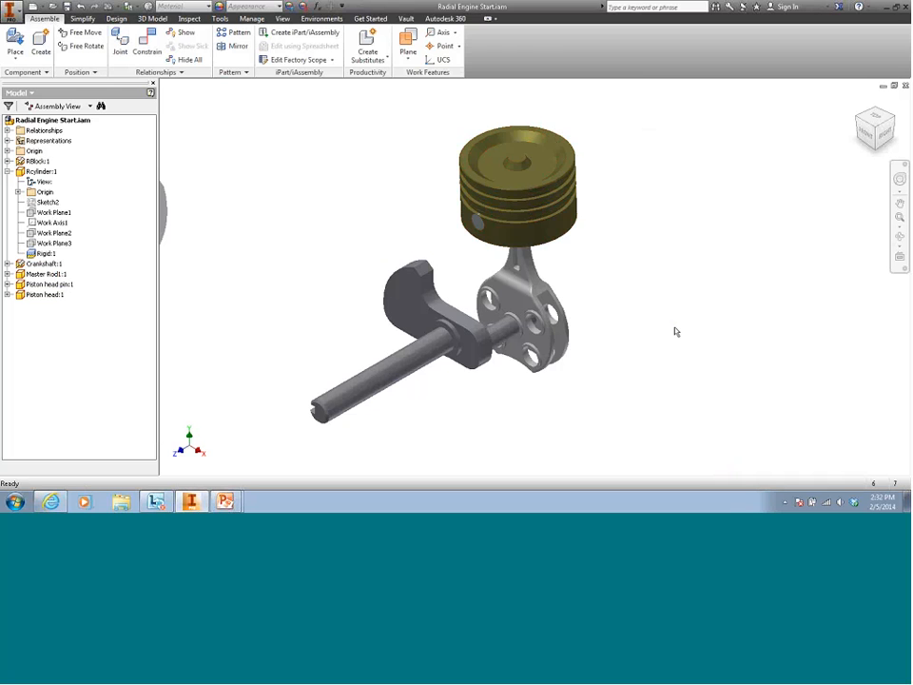
- Try moving the piston head and the master rod to test the joint between them
{"action": "left_click_drag", "start_coordinate": [557, 206], "coordinate": [582, 202]}
{"action": "mouse_move", "coordinate": [530, 303]}
{"action": "left_mouse_down"}
{"action": "mouse_move", "coordinate": [475, 305]}
{"action": "mouse_move", "coordinate": [495, 276]}
{"action": "mouse_move", "coordinate": [530, 297]}
{"action": "mouse_move", "coordinate": [518, 318]}
{"action": "mouse_move", "coordinate": [494, 305]}
{"action": "mouse_move", "coordinate": [524, 300]}
{"action": "left_mouse_up"}
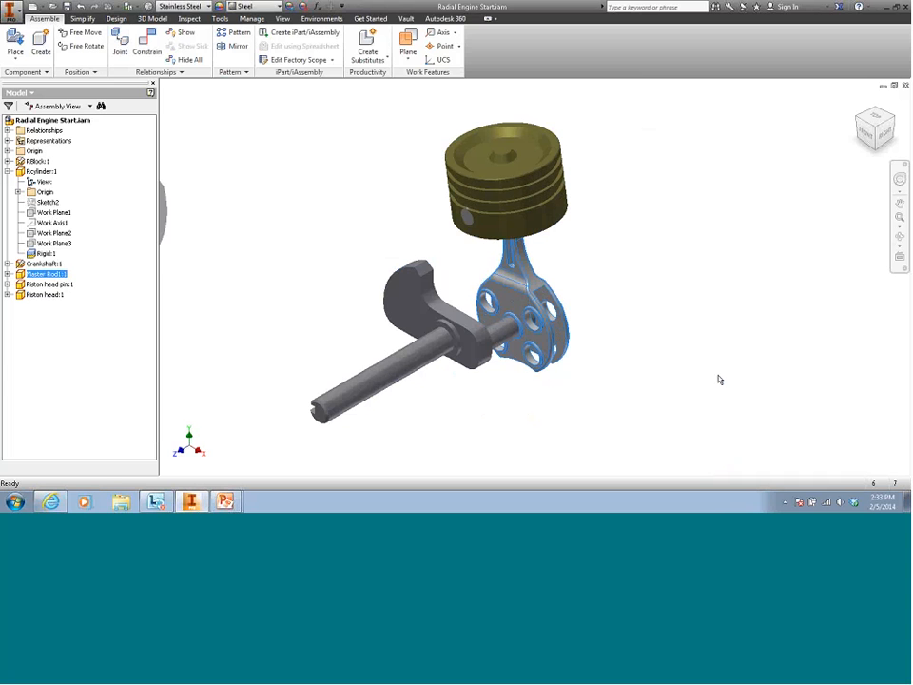
{"action": "middle_click_drag", "start_coordinate": [360, 186], "coordinate": [519, 278]}
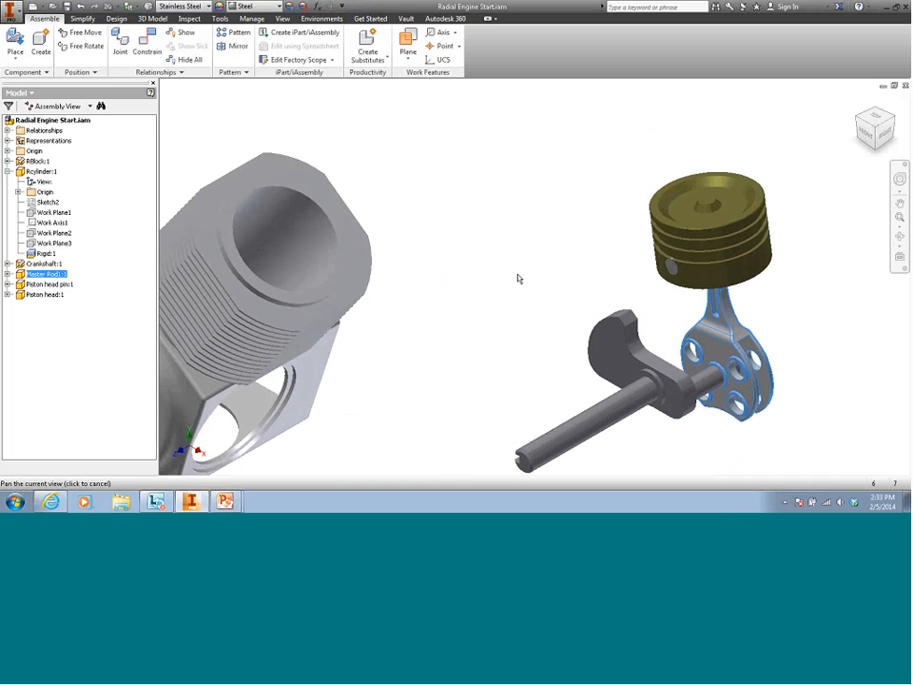
{"action": "left_click", "coordinate": [519, 276]}
{"action": "scroll", "coordinate": [550, 251], "scroll_direction": "down", "scroll_amount": 5}
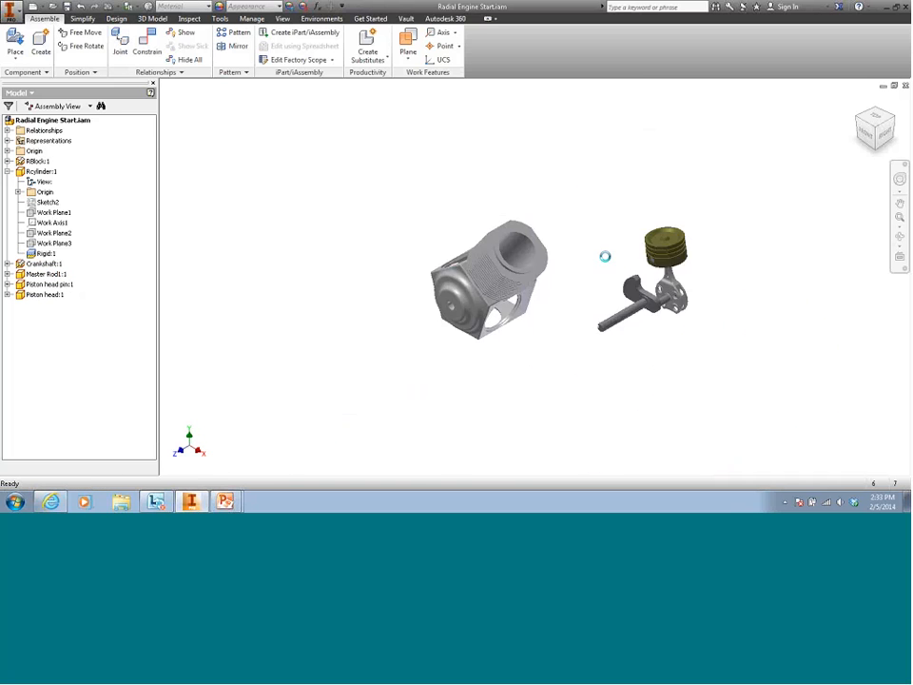
- Unground the crankshaft and move it together with the connected rod and piston to check that it is free
{"action": "scroll", "coordinate": [606, 259], "scroll_direction": "up", "scroll_amount": 3}
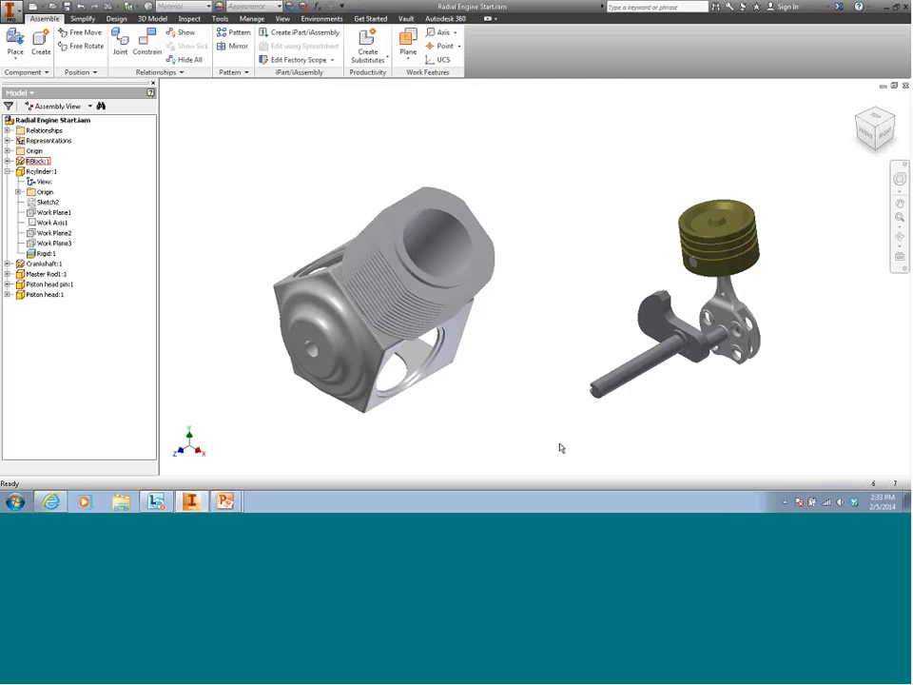
{"action": "left_click", "coordinate": [626, 377]}
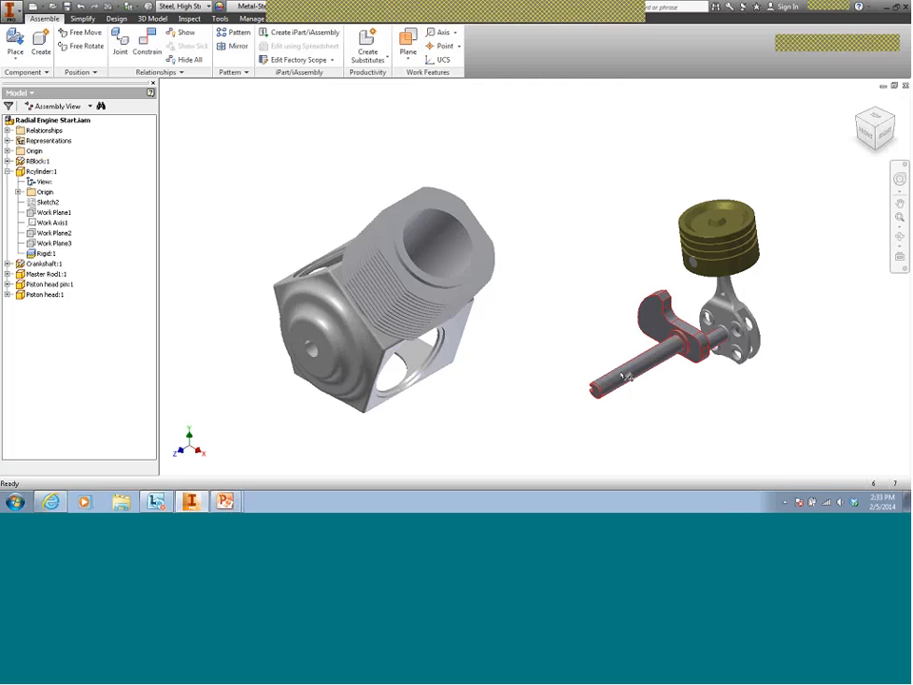
{"action": "right_click", "coordinate": [625, 376]}
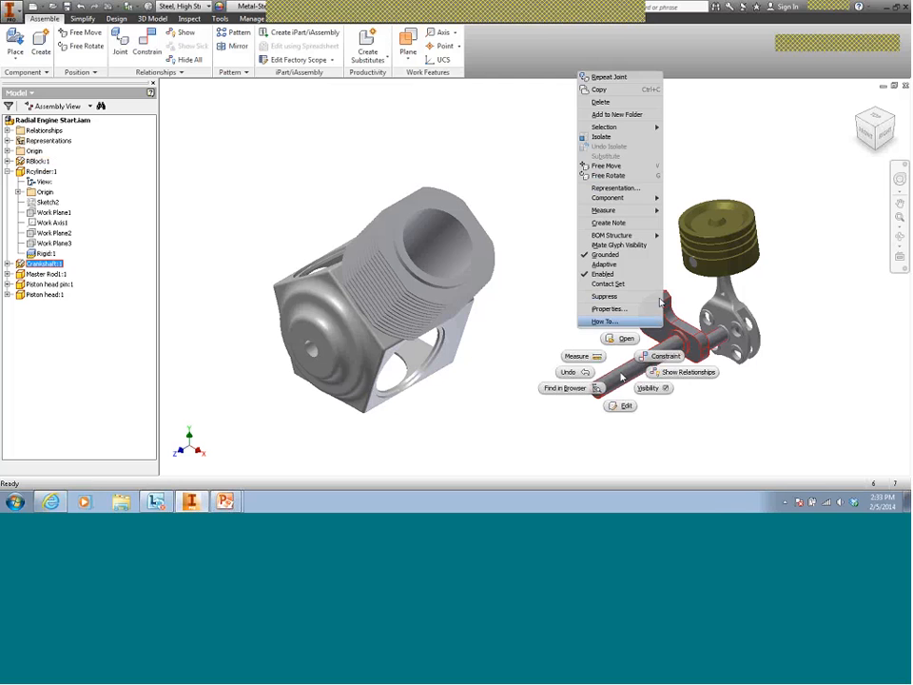
{"action": "left_click", "coordinate": [623, 256]}
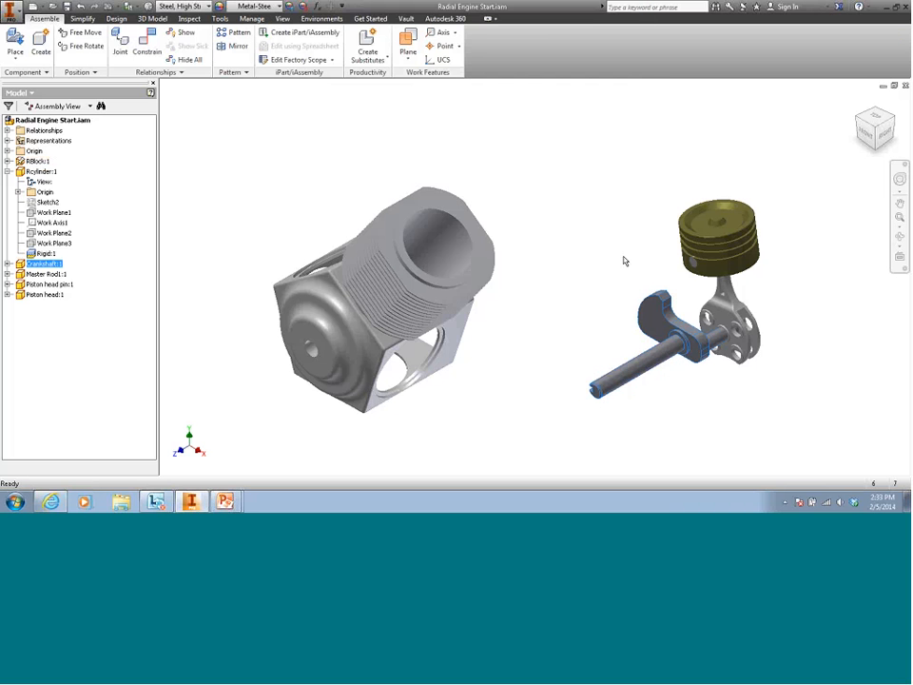
{"action": "left_click_drag", "start_coordinate": [701, 340], "coordinate": [681, 367]}
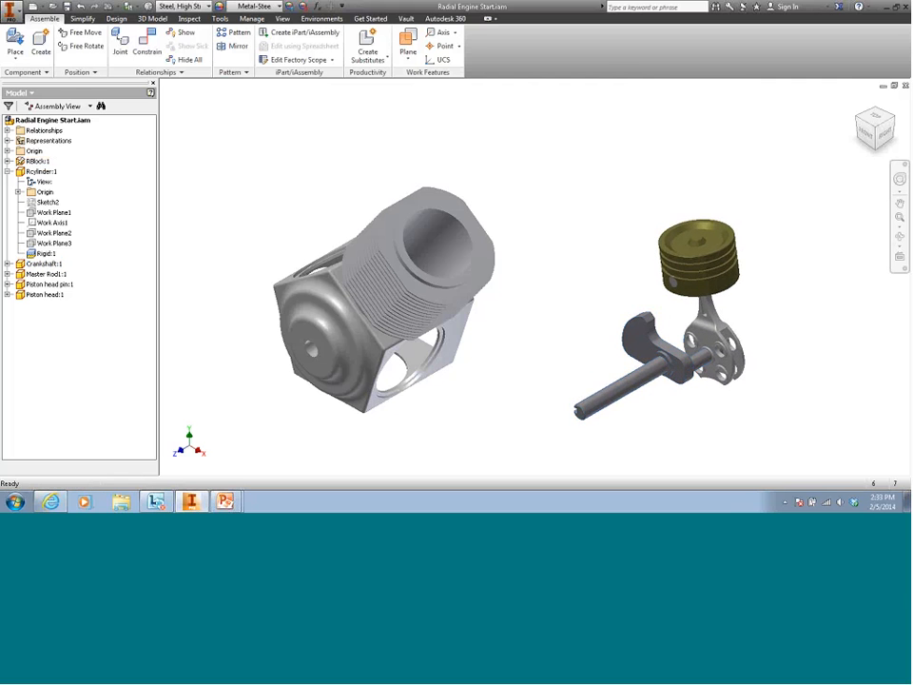
- Create a Cylindrical joint from the centre of the piston head's top to the centre of the cylinder bore's open end
{"action": "left_click", "coordinate": [120, 43]}
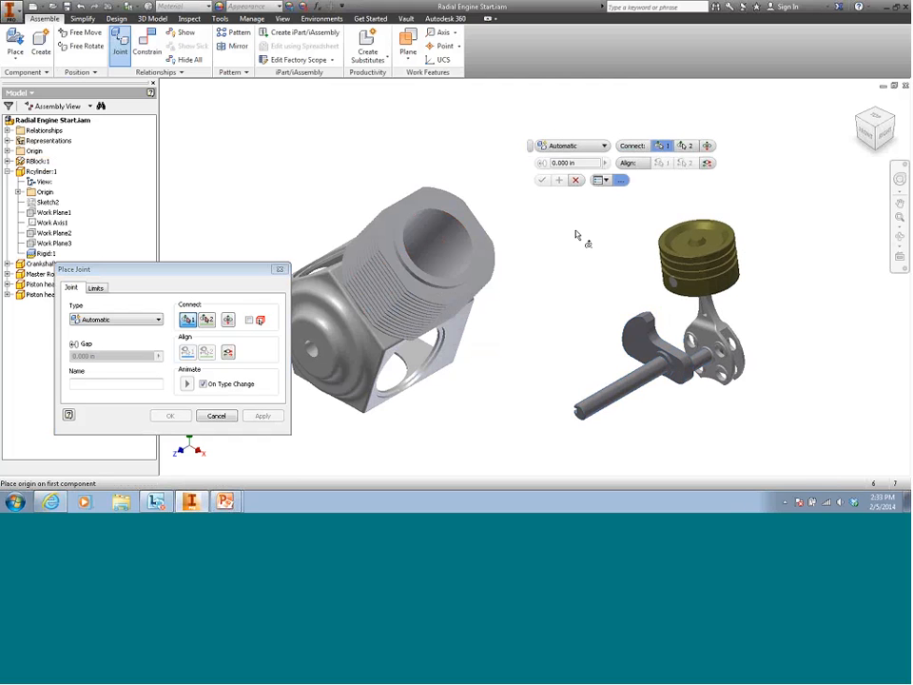
{"action": "left_click", "coordinate": [600, 146]}
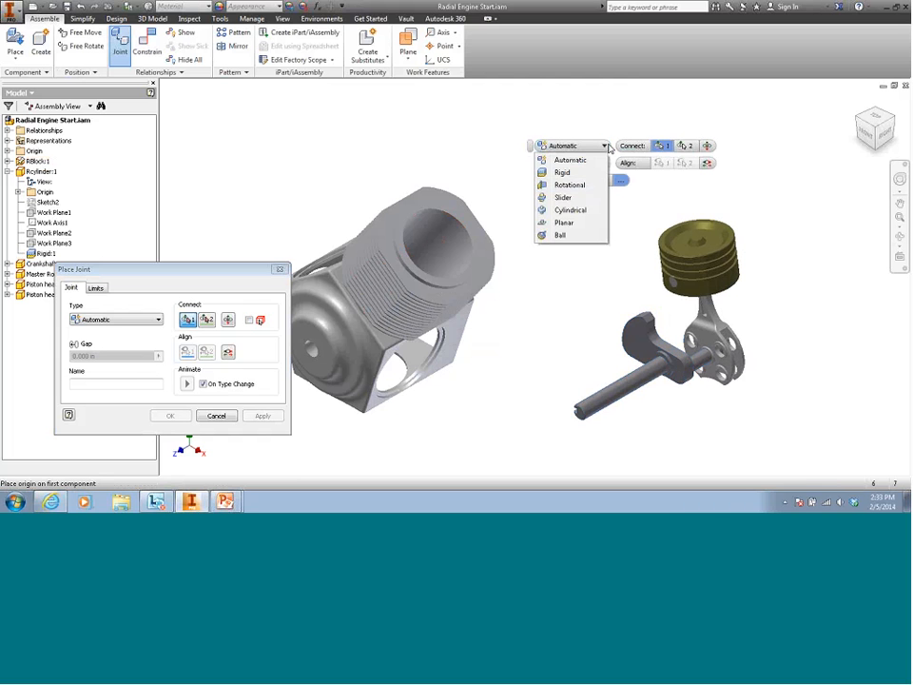
{"action": "left_click", "coordinate": [571, 210]}
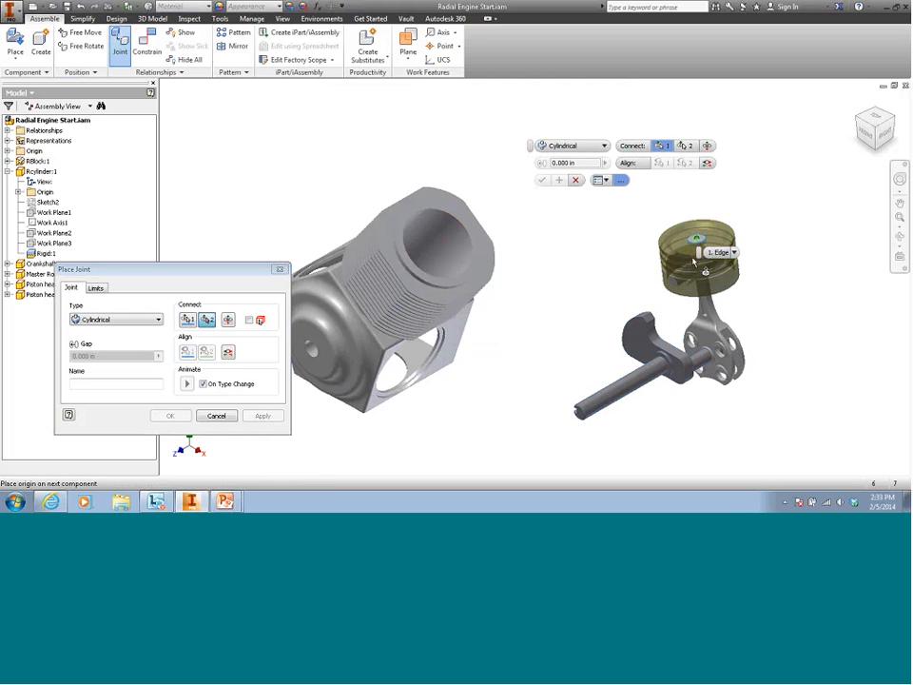
{"action": "left_click", "coordinate": [695, 259]}
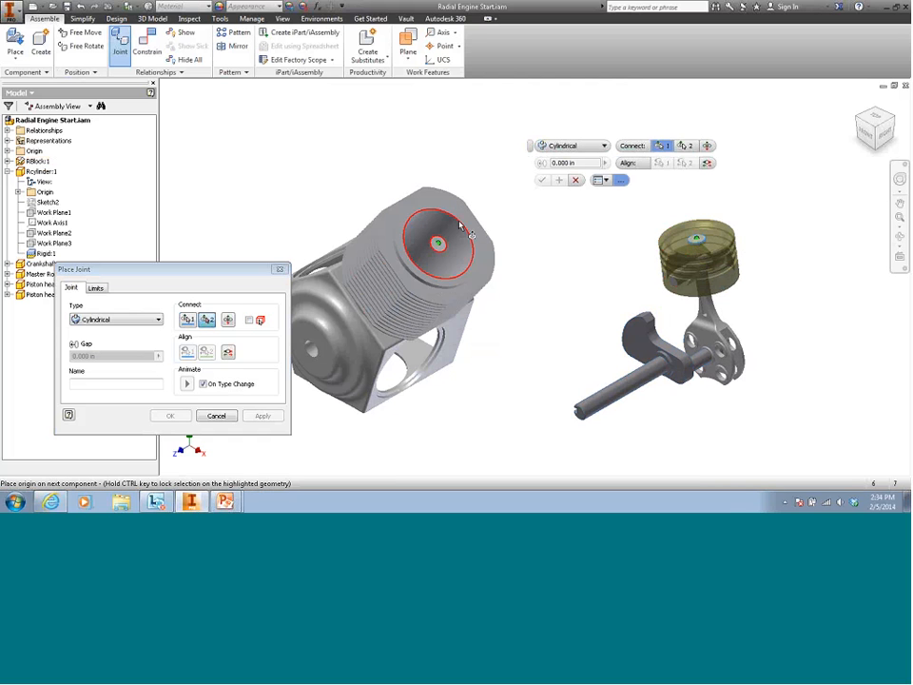
{"action": "left_click", "coordinate": [460, 226]}
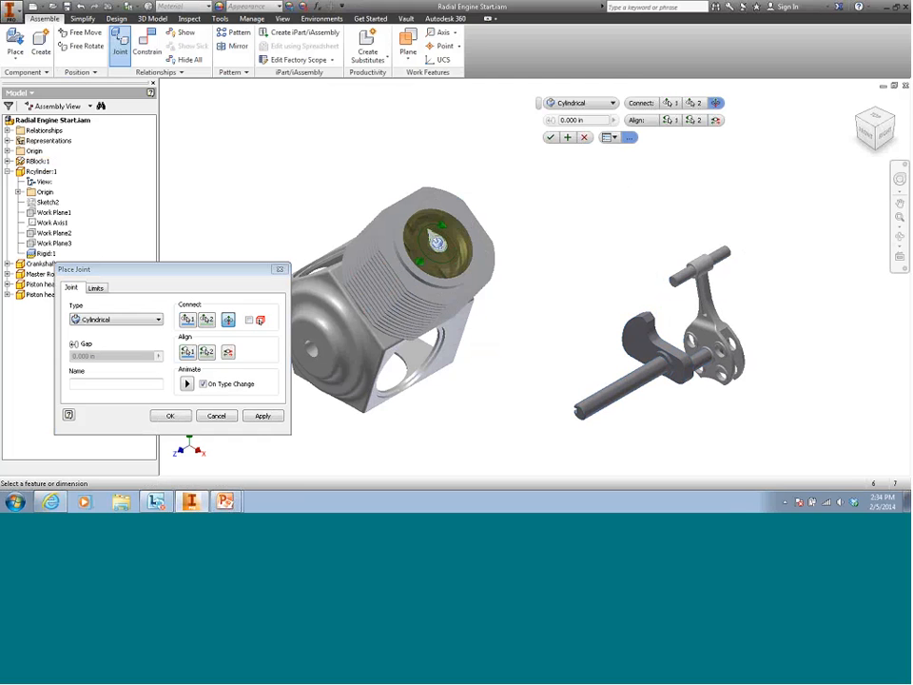
{"action": "left_click", "coordinate": [172, 416]}
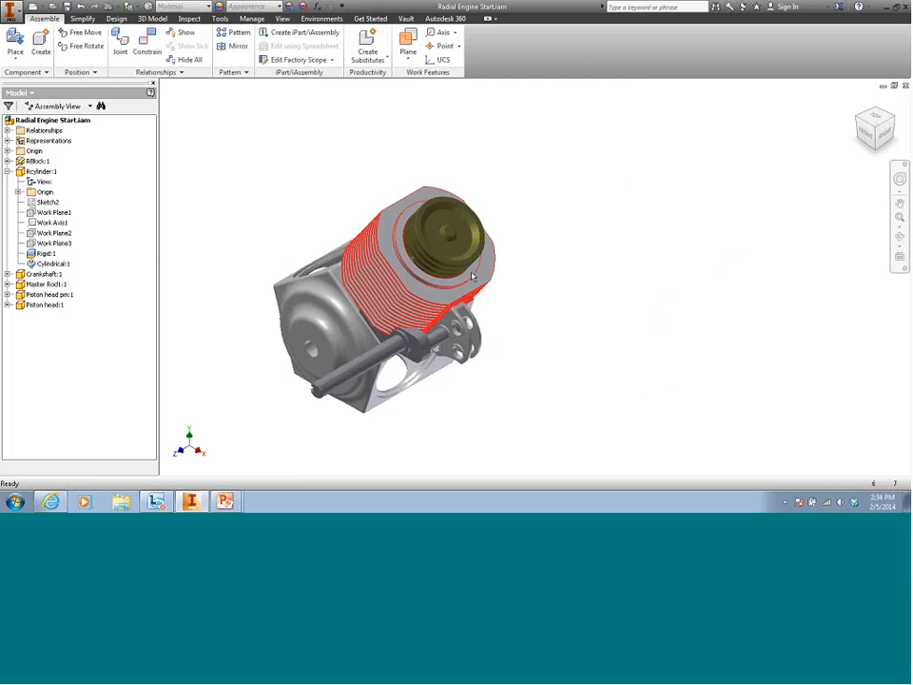
- Slide and rotate the piston and crankshaft along the cylinder's axis, leaving the crankshaft's free end outside the block
{"action": "left_click_drag", "start_coordinate": [443, 238], "coordinate": [464, 217]}
{"action": "left_click_drag", "start_coordinate": [530, 238], "coordinate": [514, 293]}
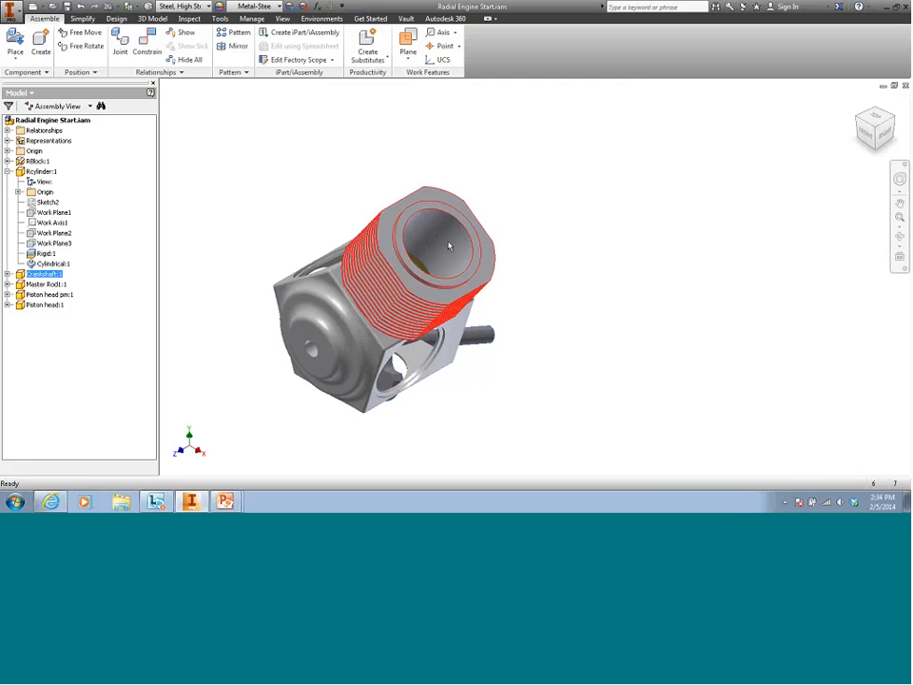
{"action": "left_click", "coordinate": [420, 264]}
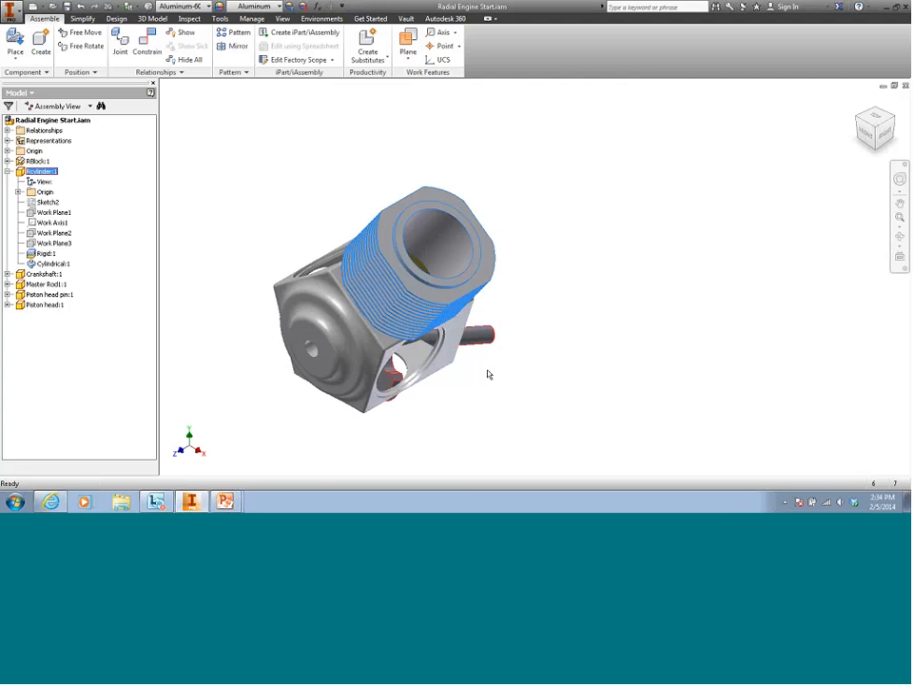
{"action": "left_click_drag", "start_coordinate": [489, 373], "coordinate": [657, 127]}
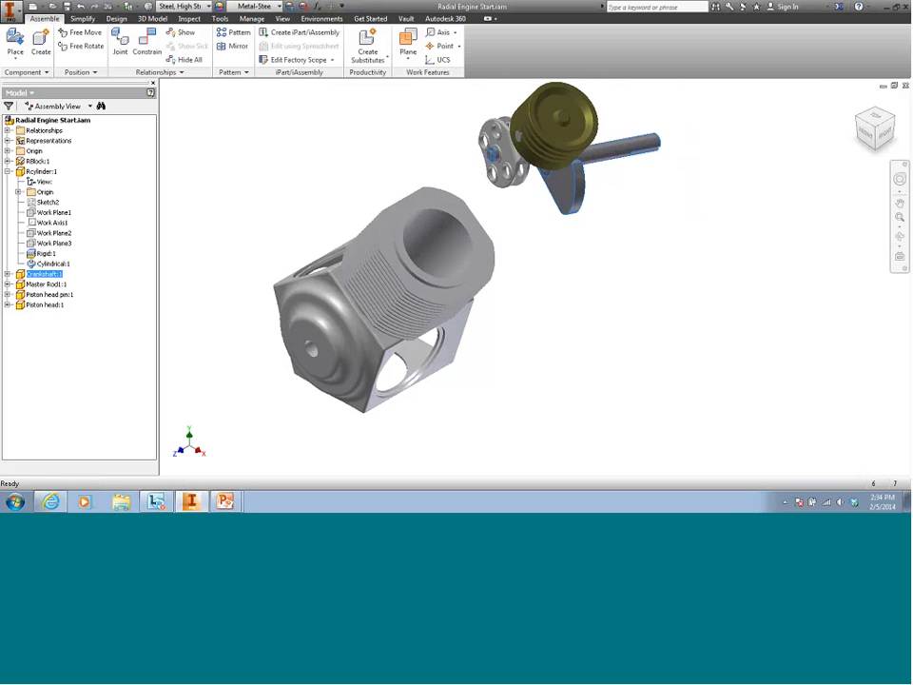
{"action": "left_click", "coordinate": [605, 310]}
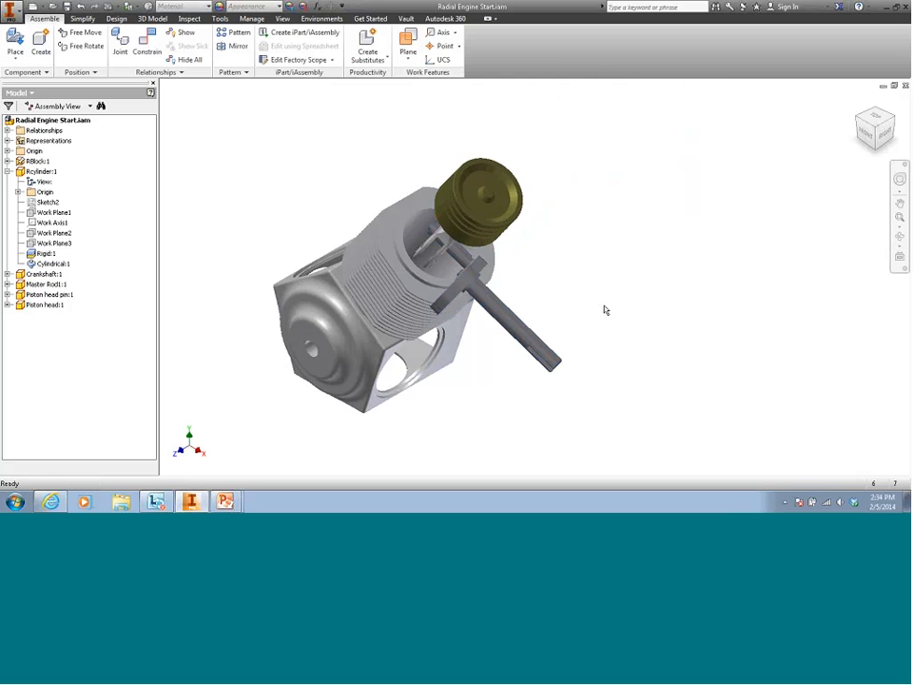
- Begin a Cylindrical joint with its first origin at the centre of the crankshaft's free end
{"action": "left_click", "coordinate": [120, 43]}
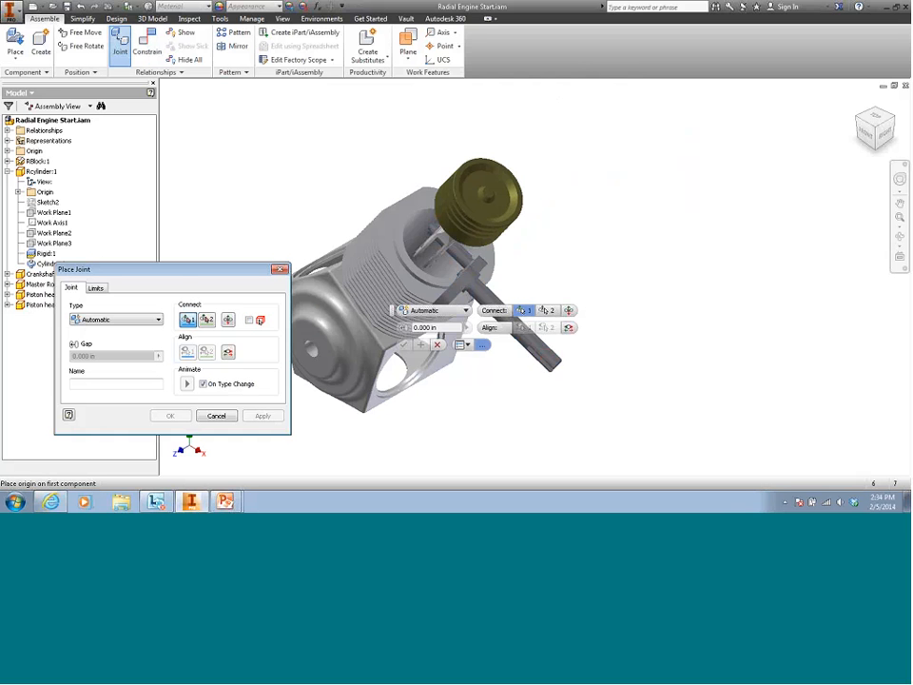
{"action": "left_click_drag", "start_coordinate": [181, 270], "coordinate": [142, 263]}
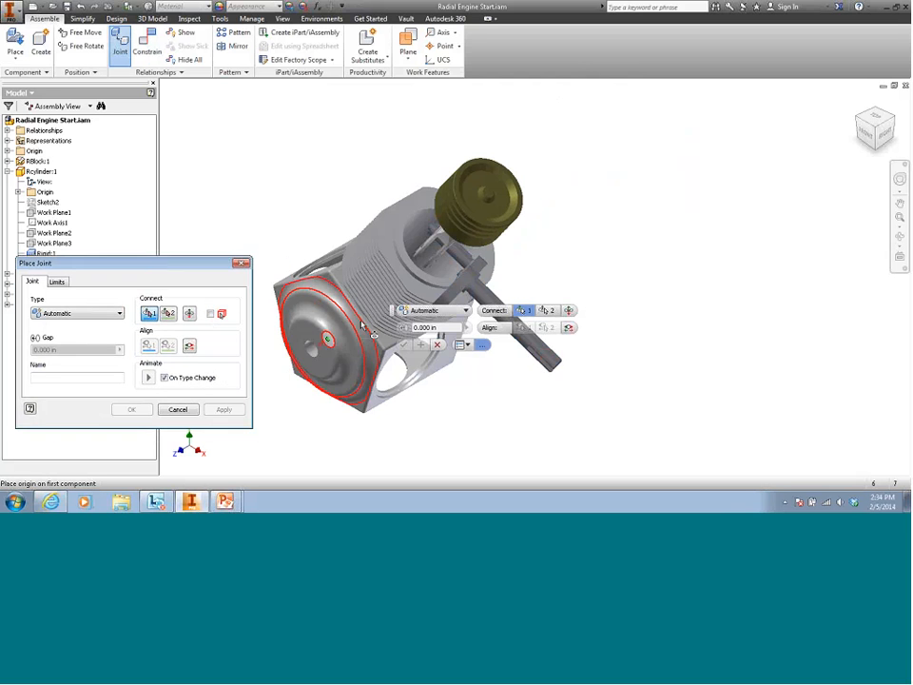
{"action": "scroll", "coordinate": [689, 312], "scroll_direction": "down", "scroll_amount": 5}
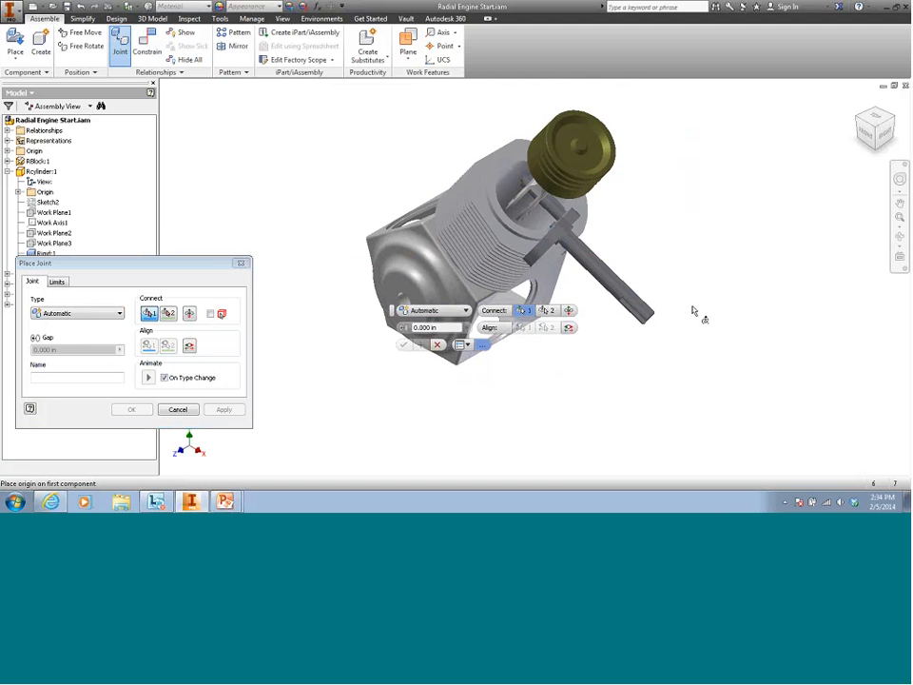
{"action": "middle_click_drag", "start_coordinate": [674, 331], "coordinate": [794, 363], "text": "shift"}
{"action": "left_click_drag", "start_coordinate": [392, 313], "coordinate": [553, 376]}
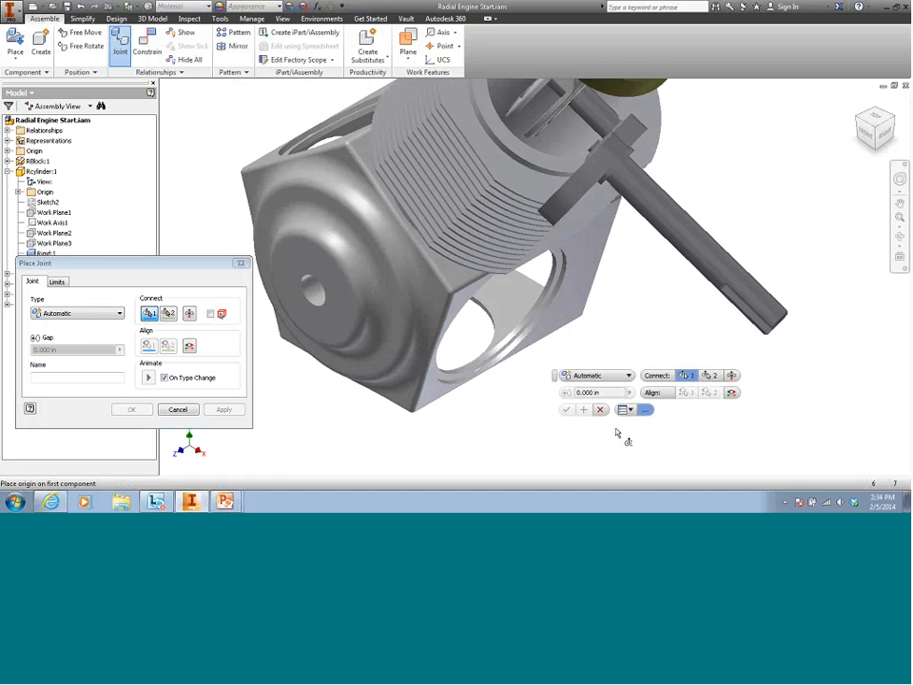
{"action": "left_click", "coordinate": [628, 376]}
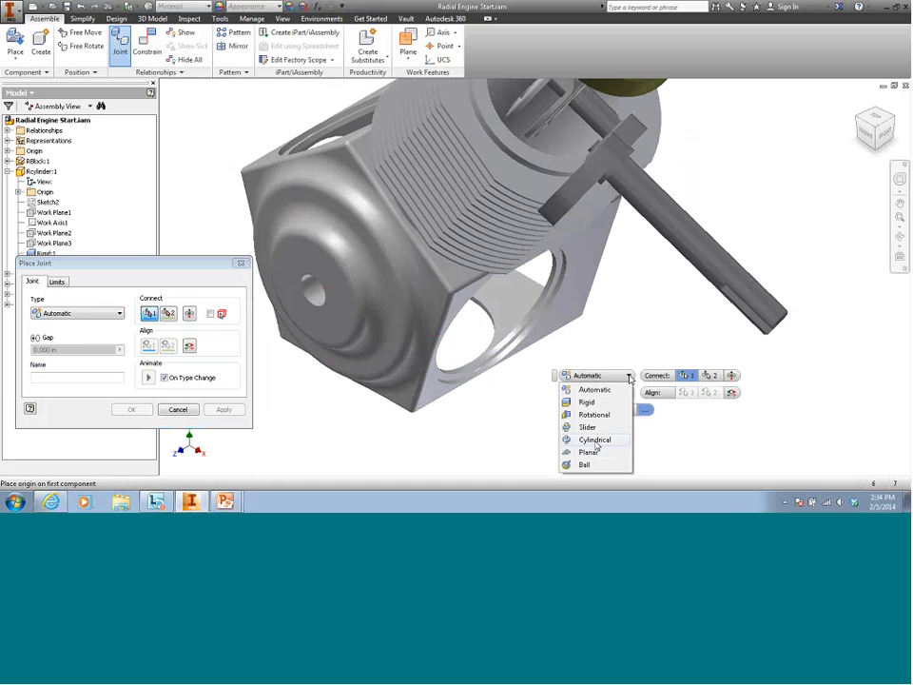
{"action": "key", "text": "Escape"}
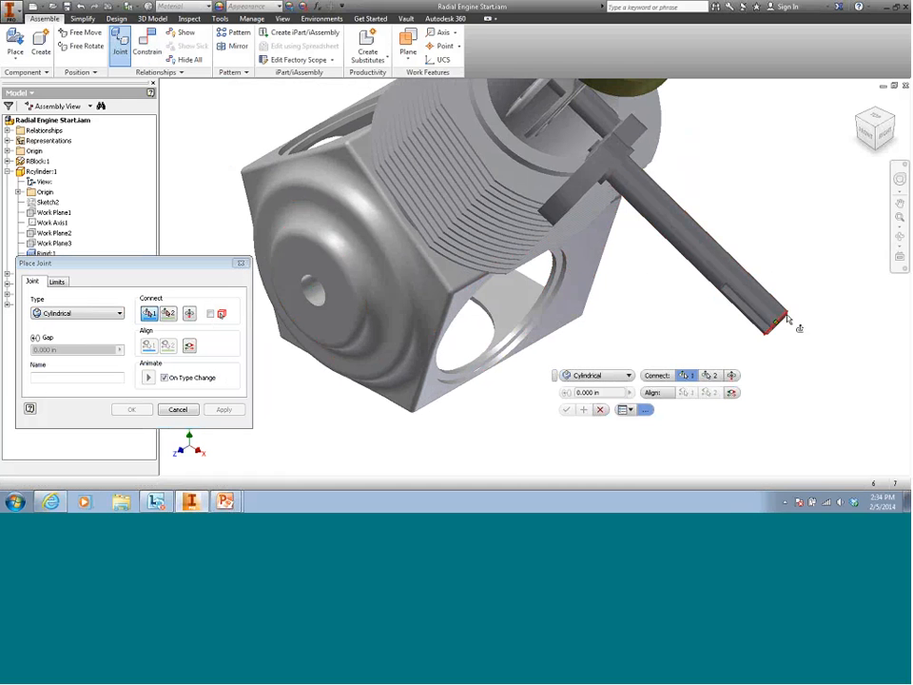
{"action": "key", "text": "F4"}
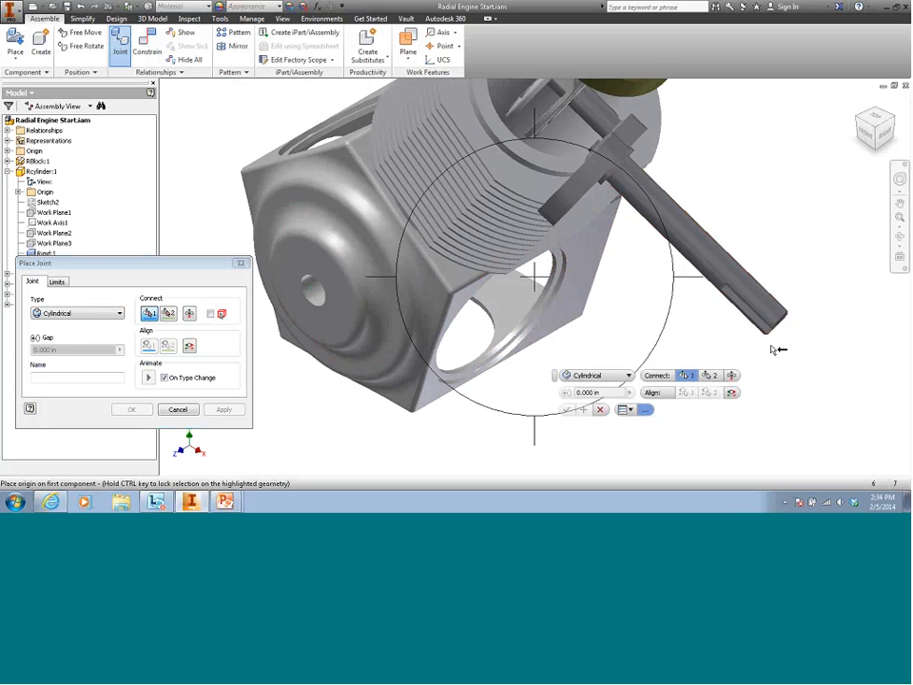
{"action": "left_click_drag", "start_coordinate": [635, 301], "coordinate": [612, 283]}
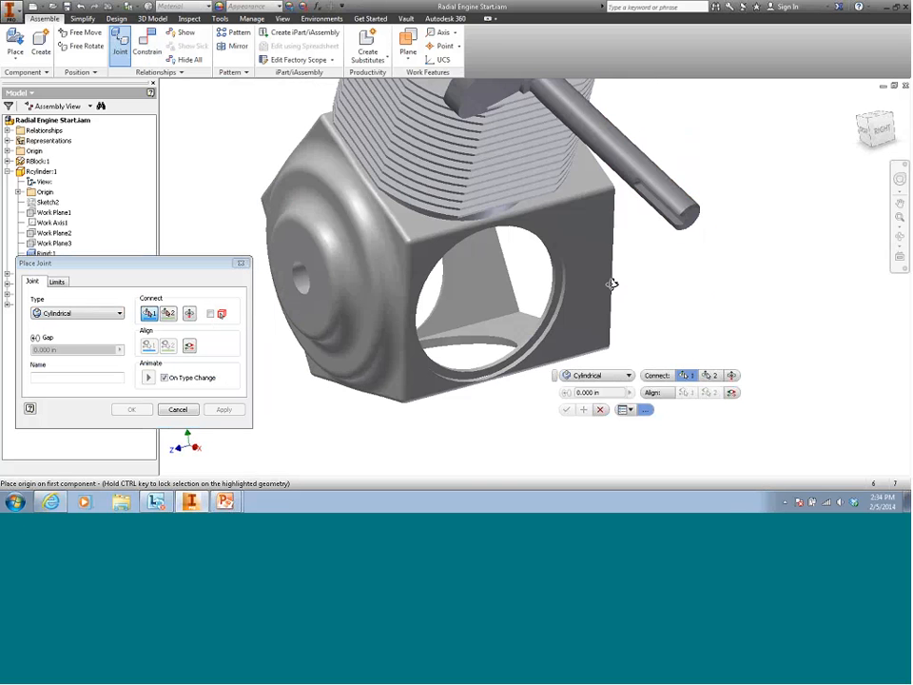
{"action": "left_click", "coordinate": [693, 211]}
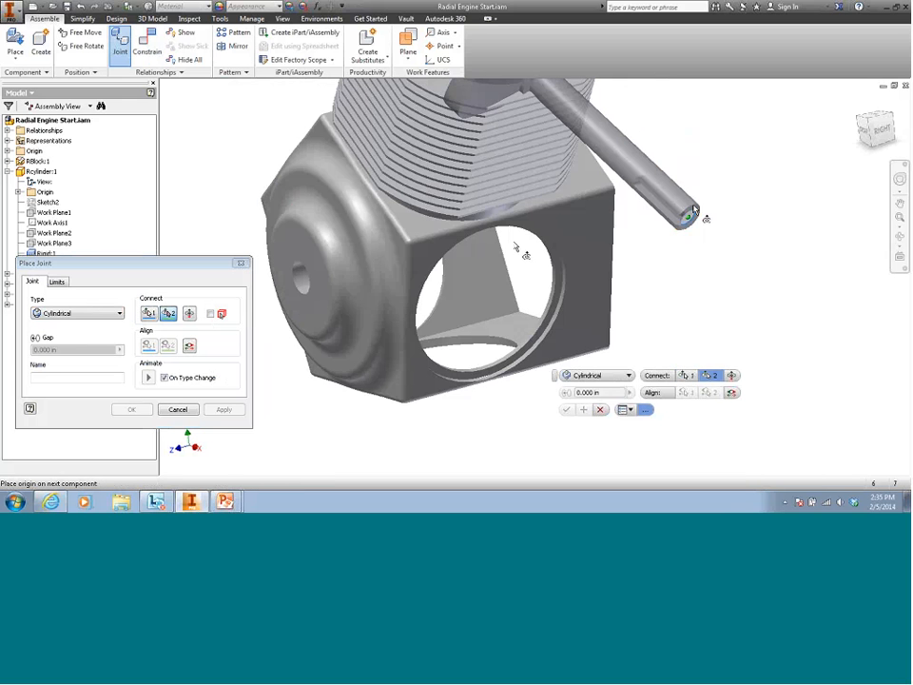
- Connect the joint to the hole in the block's domed side, flip the crankshaft's direction and accept the joint
{"action": "left_click", "coordinate": [303, 276]}
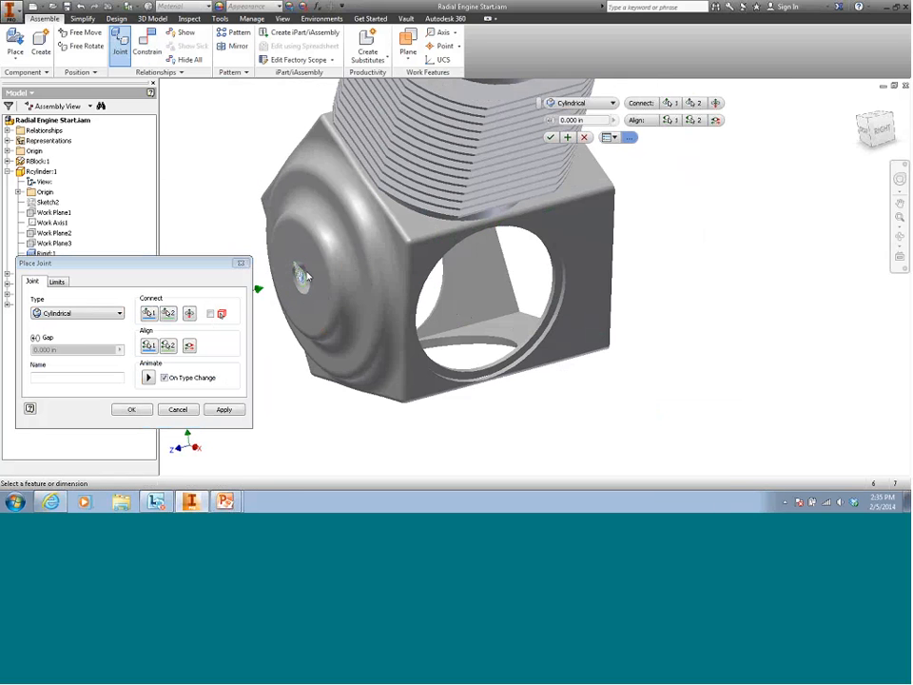
{"action": "left_click", "coordinate": [716, 103]}
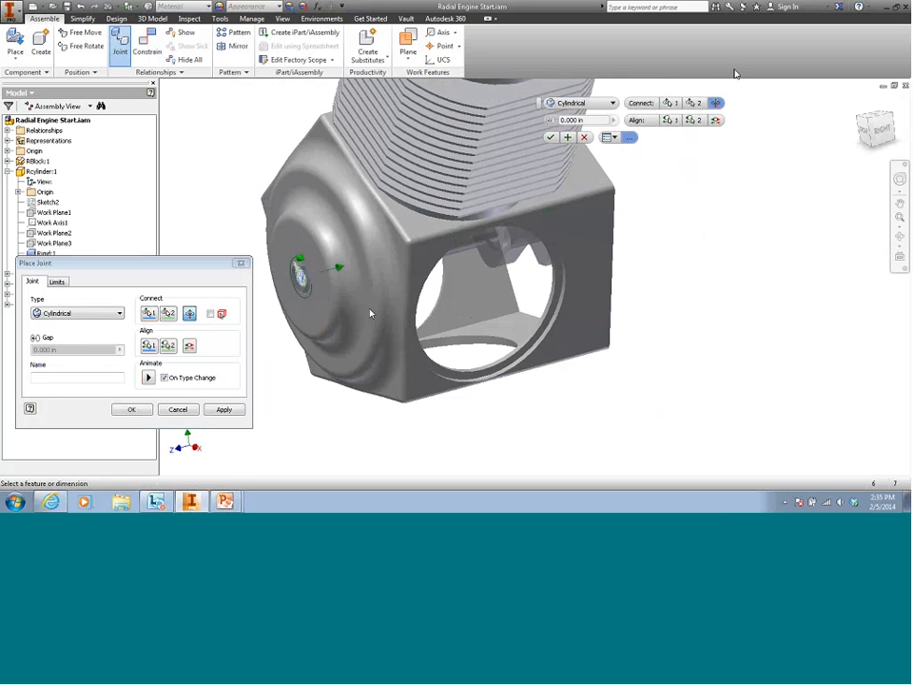
{"action": "left_click", "coordinate": [149, 378]}
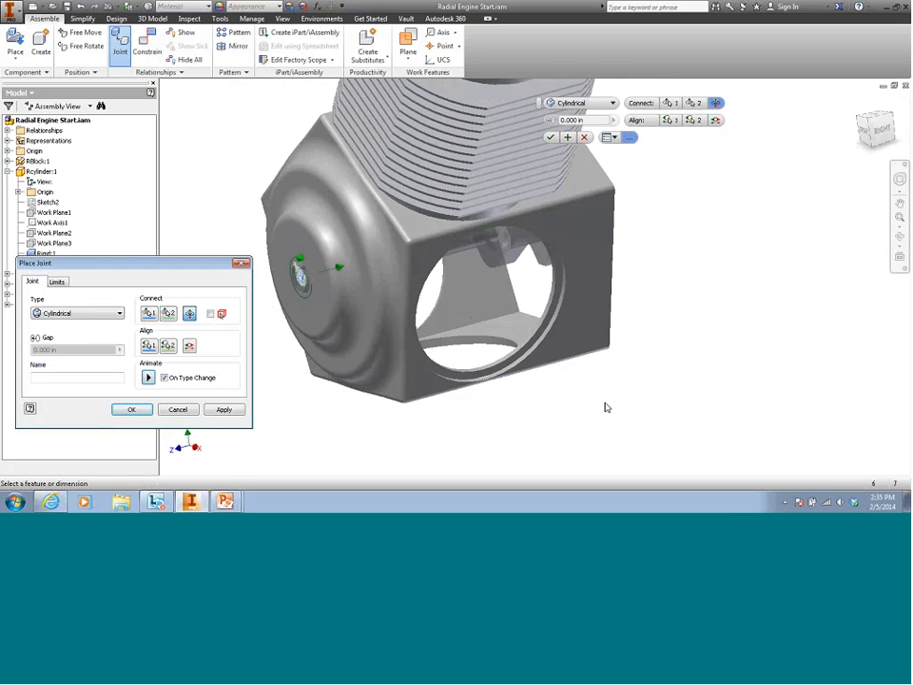
{"action": "middle_click_drag", "start_coordinate": [605, 406], "coordinate": [698, 475]}
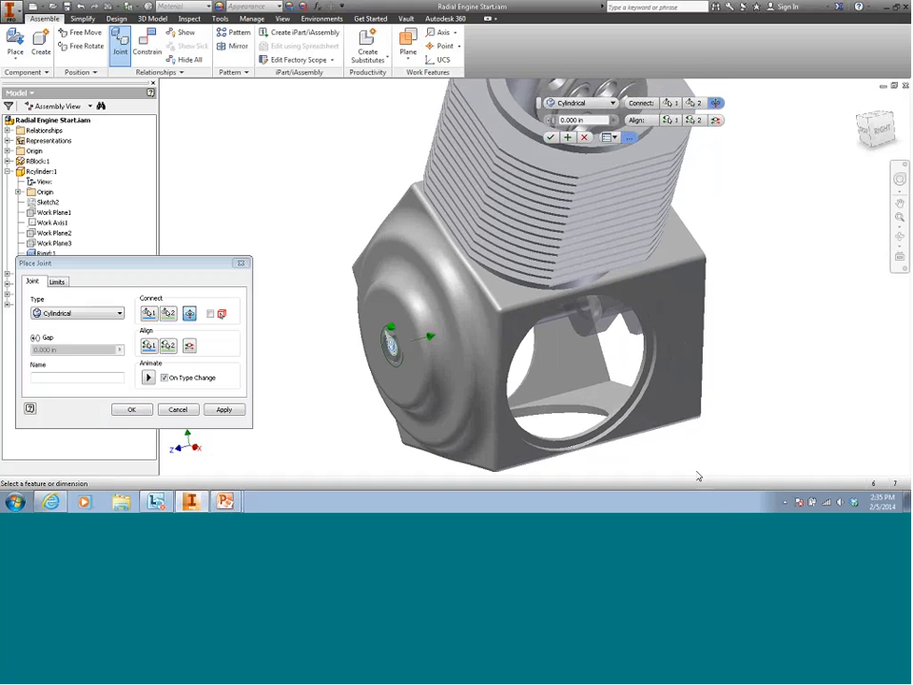
{"action": "left_click", "coordinate": [550, 137]}
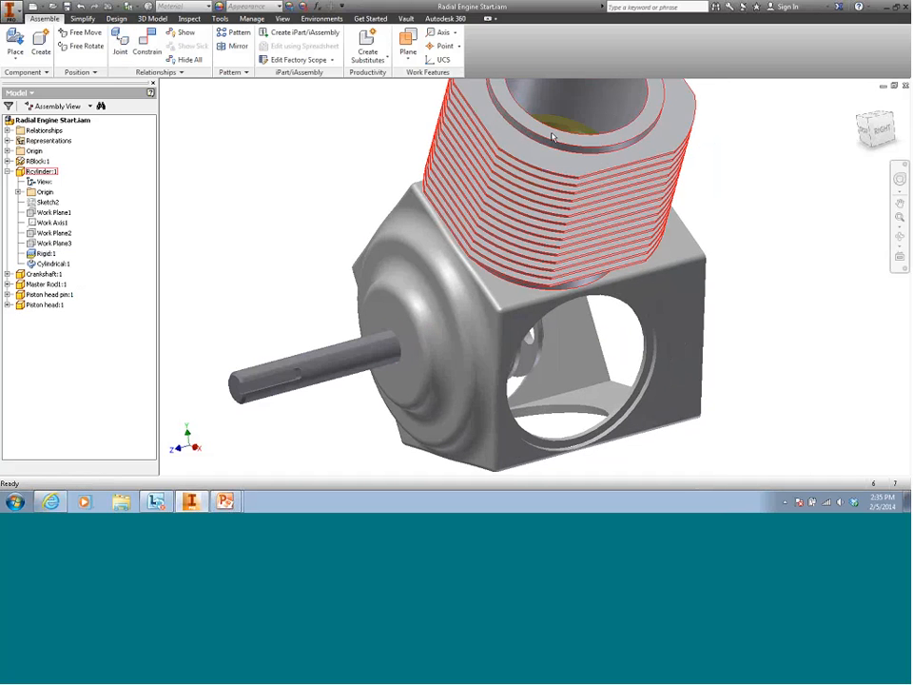
- Examine the assembly through the block's openings and move the master rod to test how the mechanism turns
{"action": "key", "text": "F4"}
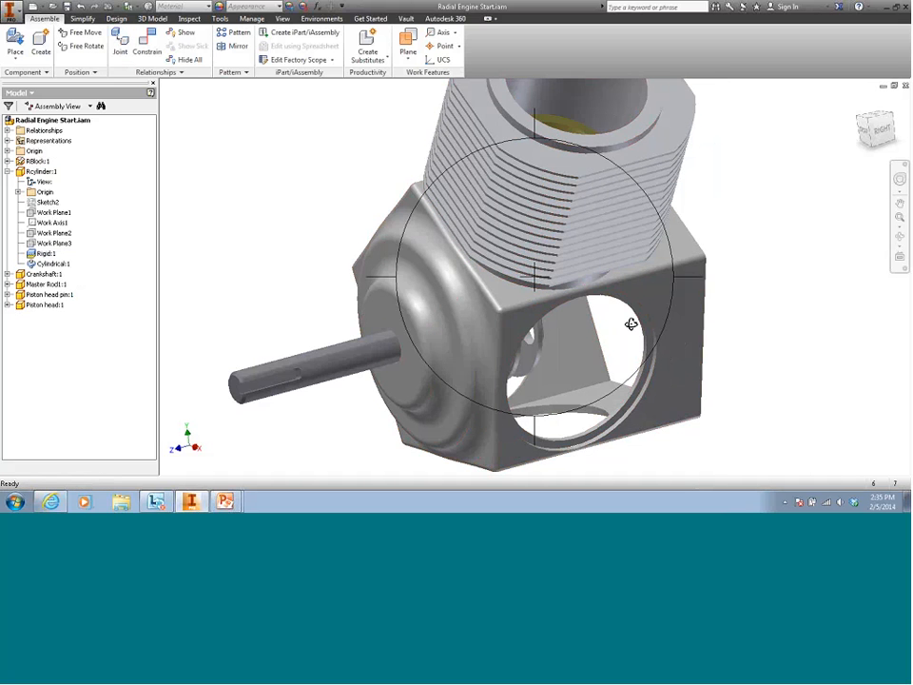
{"action": "left_click_drag", "start_coordinate": [630, 324], "coordinate": [580, 322]}
{"action": "key", "text": "Escape"}
{"action": "key", "text": "Home"}
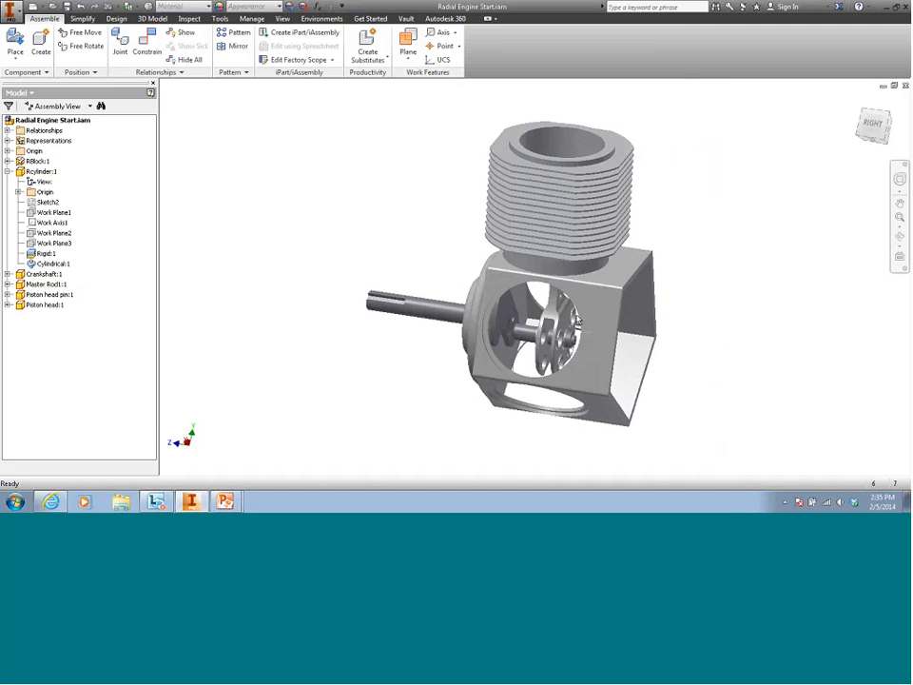
{"action": "middle_click_drag", "start_coordinate": [578, 323], "coordinate": [559, 318], "text": "shift"}
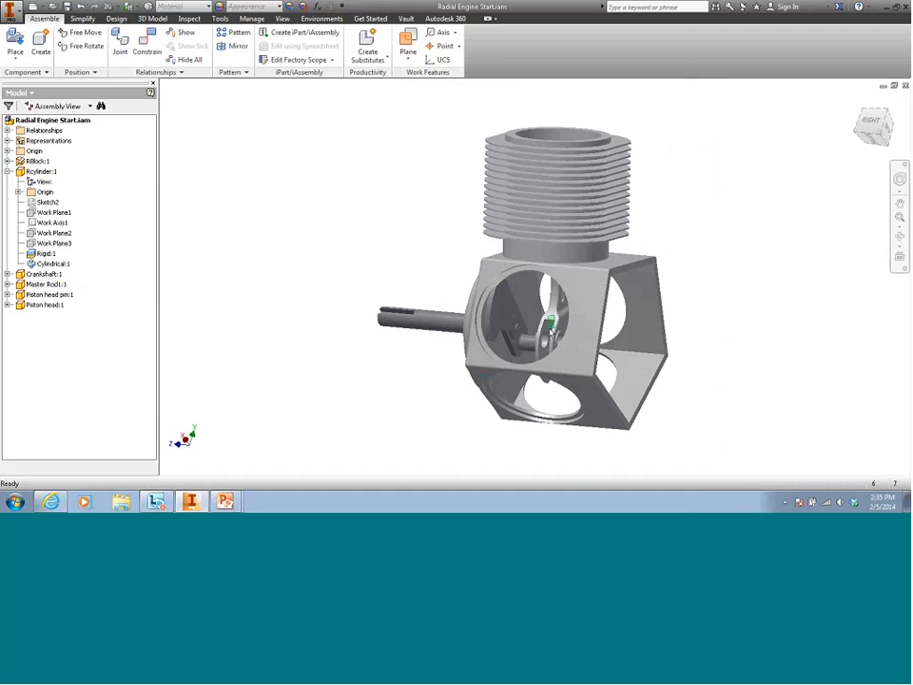
{"action": "left_click", "coordinate": [550, 328]}
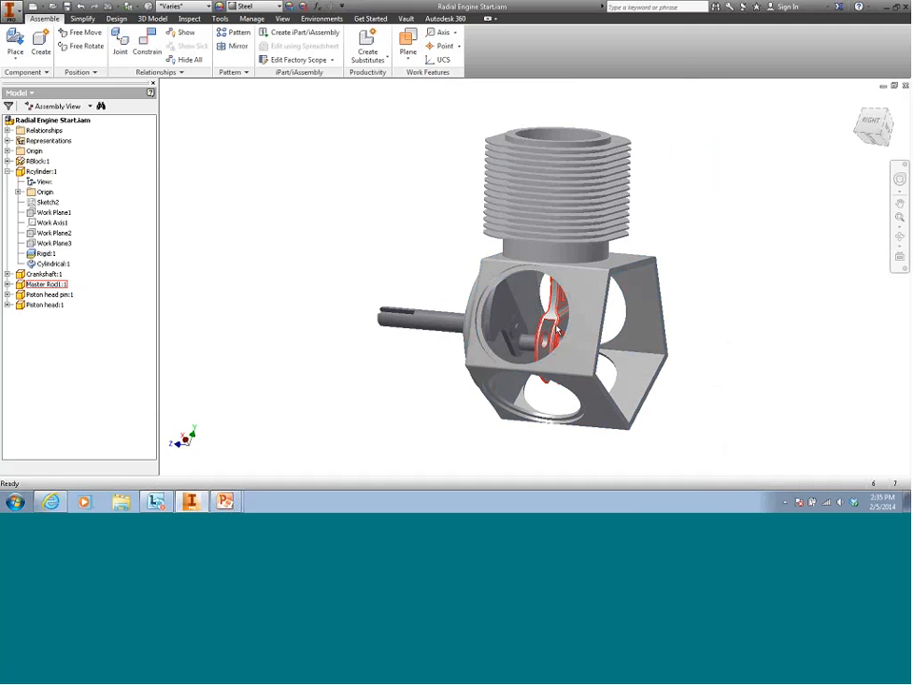
{"action": "left_click", "coordinate": [544, 338]}
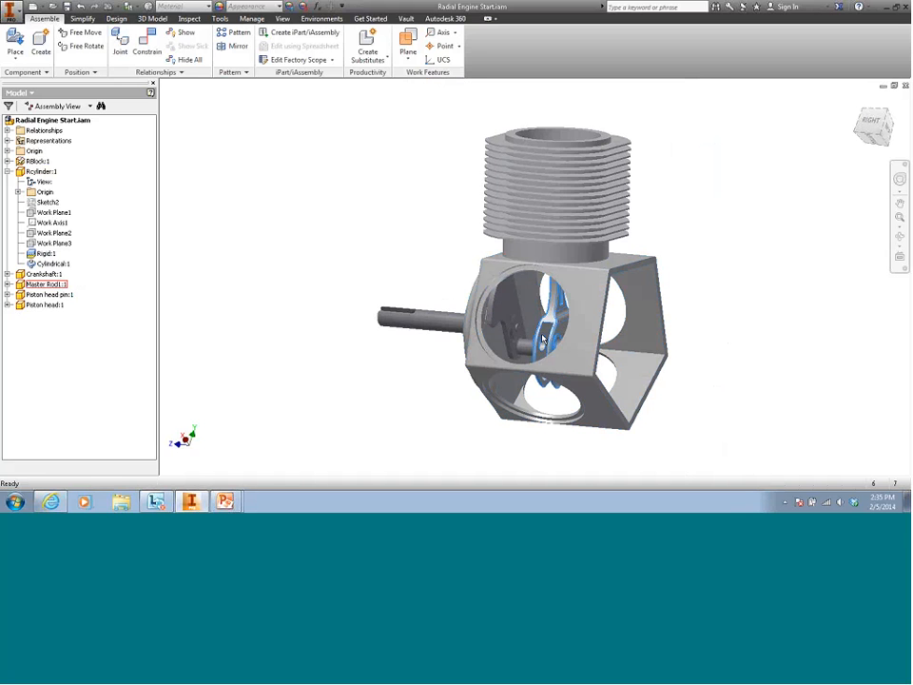
{"action": "mouse_move", "coordinate": [544, 339]}
{"action": "left_mouse_down"}
{"action": "mouse_move", "coordinate": [494, 330]}
{"action": "mouse_move", "coordinate": [541, 316]}
{"action": "left_mouse_up"}
{"action": "middle_click_drag", "start_coordinate": [540, 316], "coordinate": [557, 350], "text": "shift"}
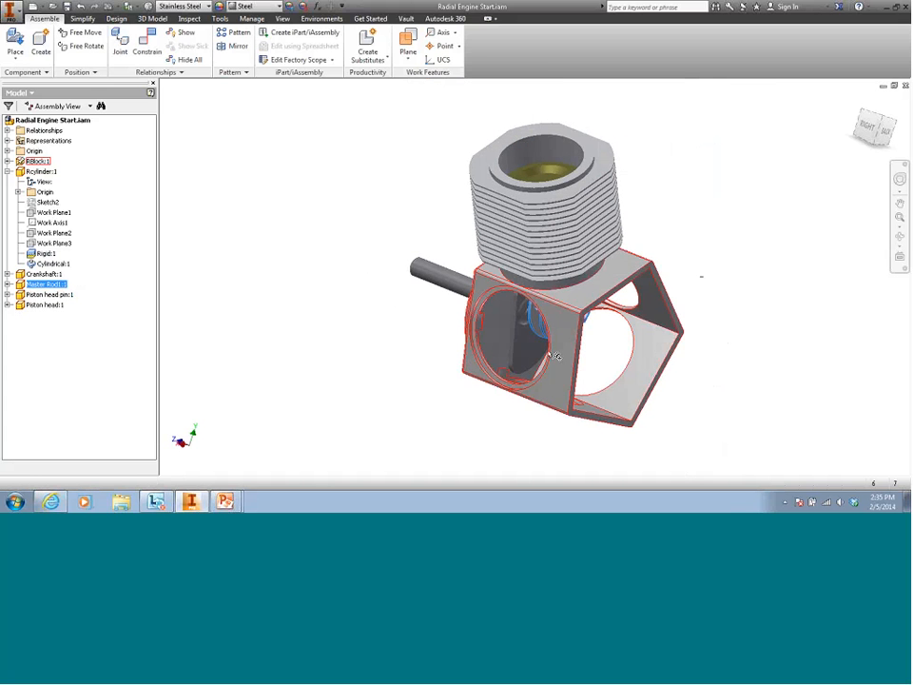
- Swing the master rod inside the block once more to check how the mechanism moves
{"action": "left_click_drag", "start_coordinate": [556, 356], "coordinate": [538, 311]}
{"action": "middle_click_drag", "start_coordinate": [538, 310], "coordinate": [628, 376], "text": "shift"}
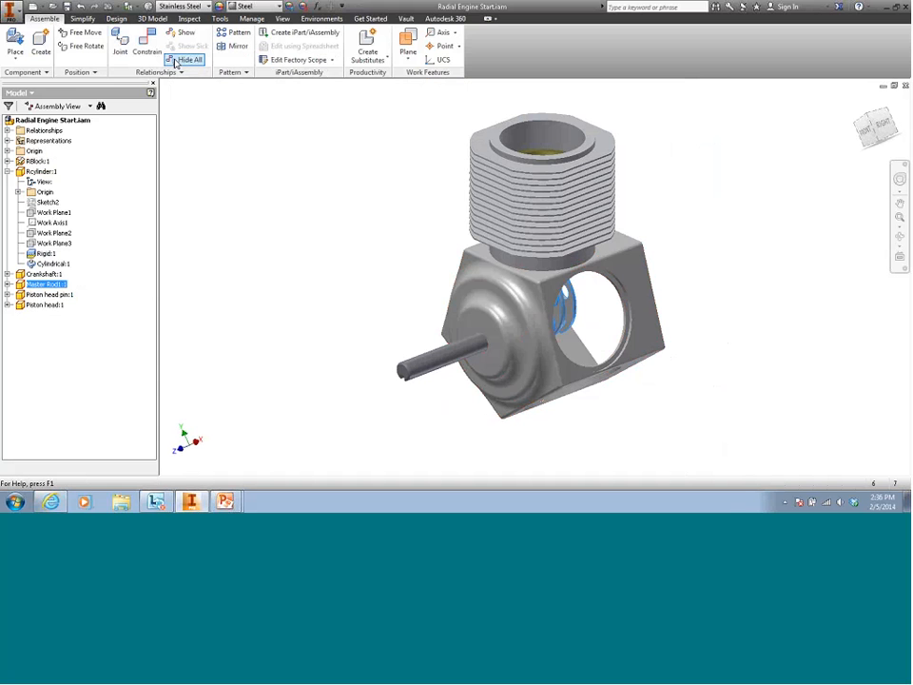
- Place one instance each of Hub.ipt and Shuttle.ipt in the open space beside the engine block
{"action": "left_click", "coordinate": [15, 42]}
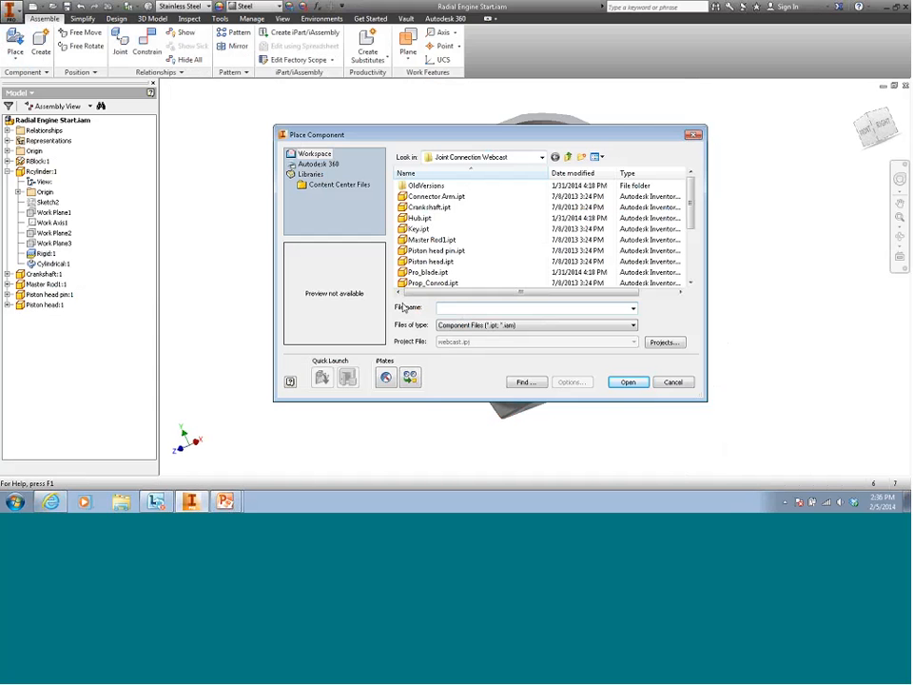
{"action": "left_click", "coordinate": [421, 218]}
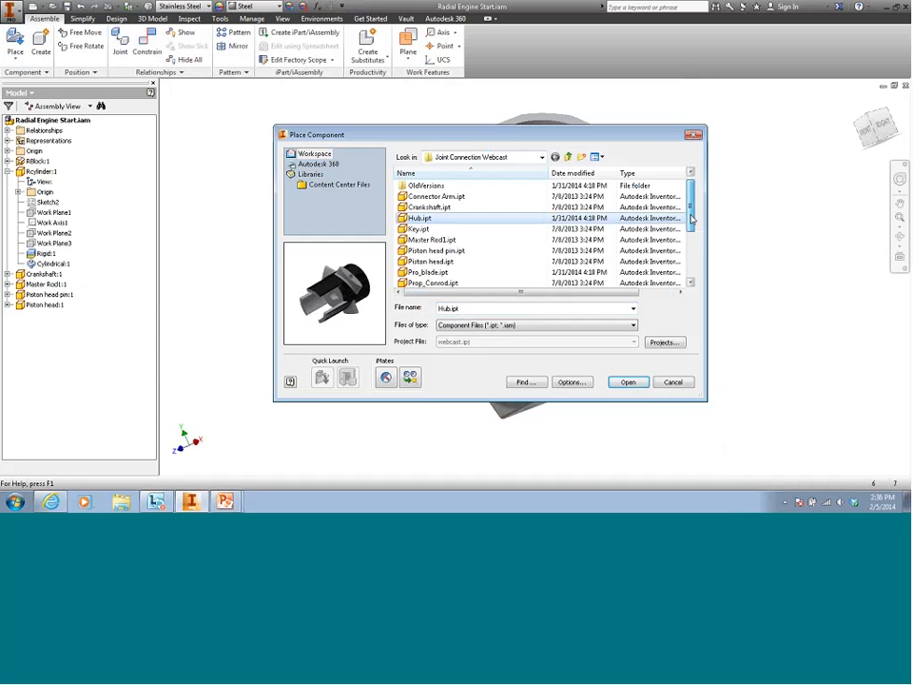
{"action": "scroll", "coordinate": [692, 232], "scroll_direction": "down", "scroll_amount": 1}
{"action": "left_click_drag", "start_coordinate": [693, 231], "coordinate": [694, 267]}
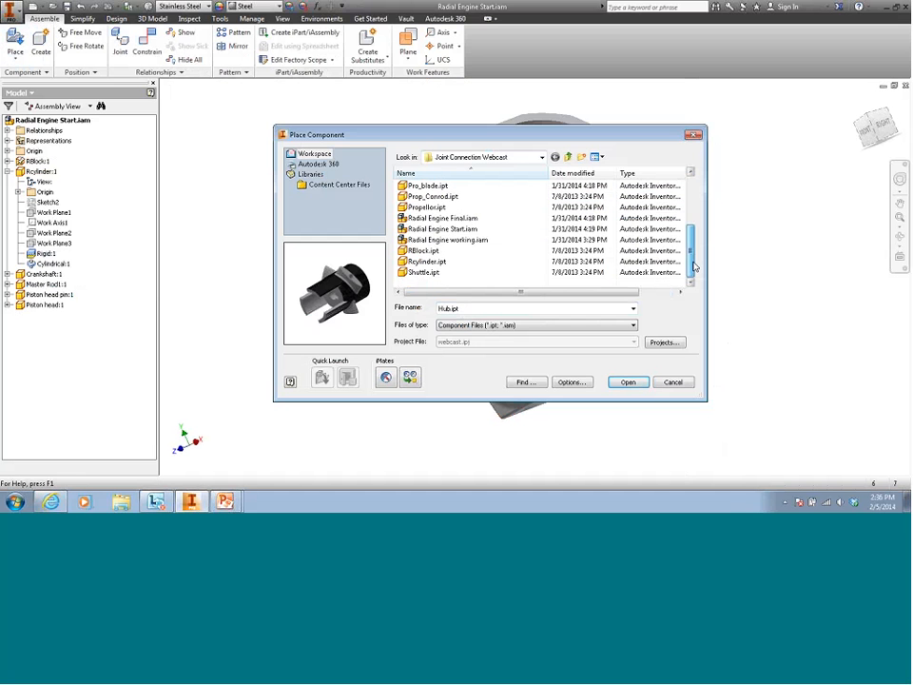
{"action": "left_click", "coordinate": [424, 272], "text": "ctrl"}
{"action": "left_click", "coordinate": [628, 381]}
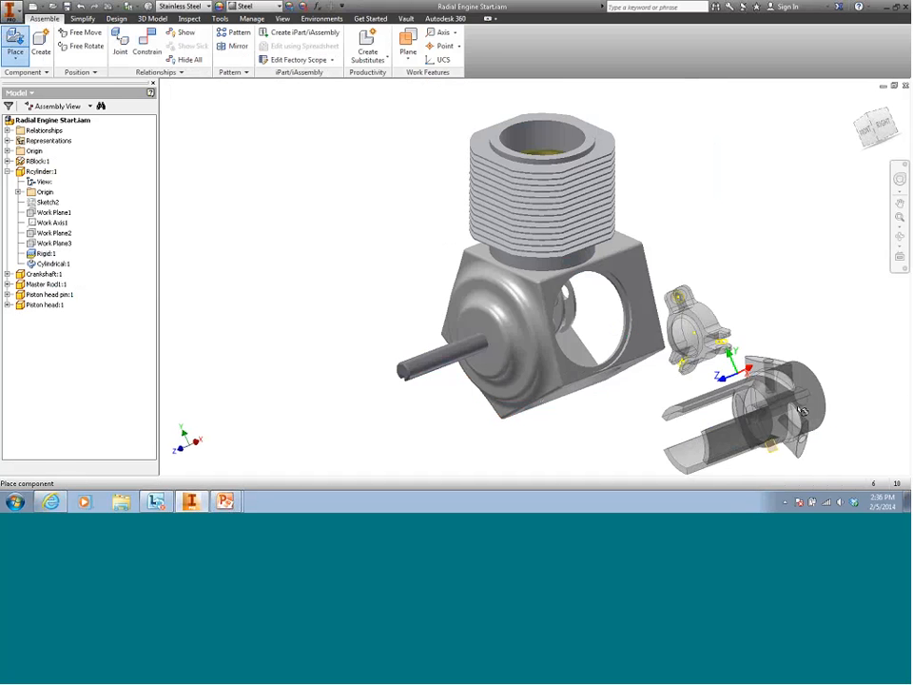
{"action": "left_click", "coordinate": [810, 379]}
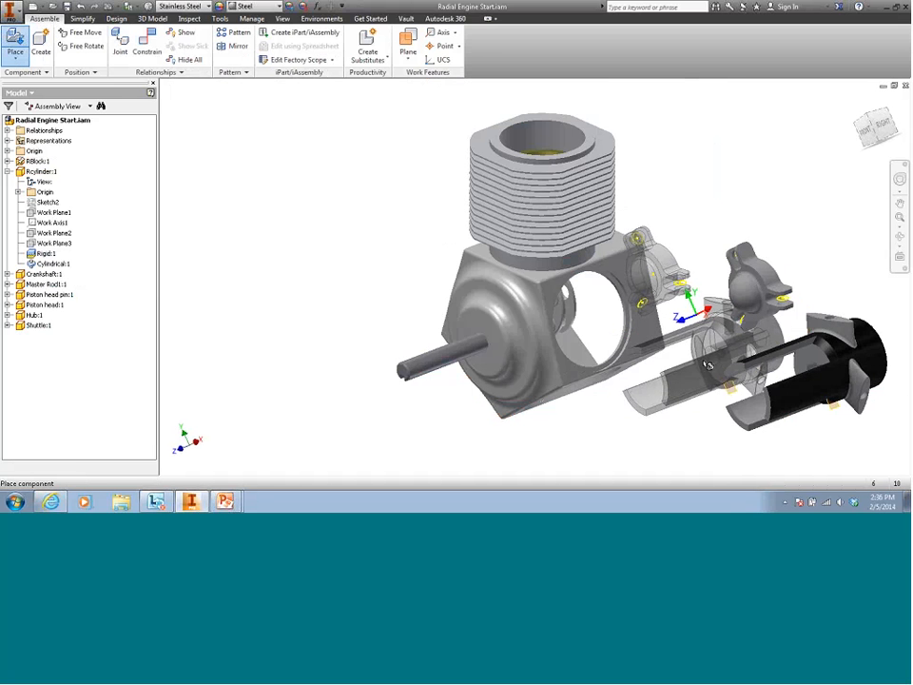
{"action": "key", "text": "Escape"}
{"action": "middle_click_drag", "start_coordinate": [704, 366], "coordinate": [594, 335]}
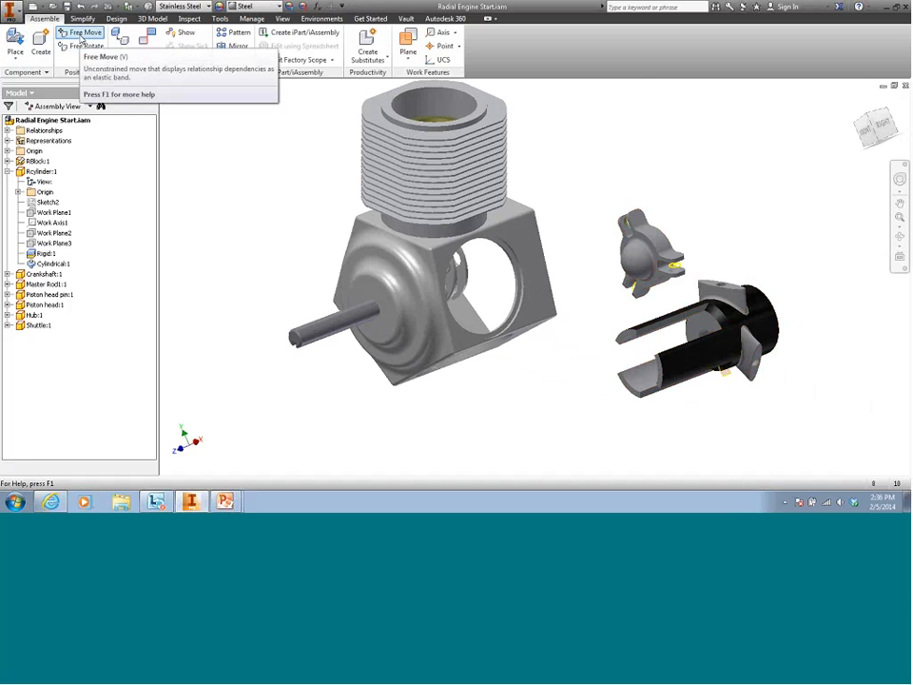
- Free-rotate the shuttle until its flat side shows and move it to the open space below the engine block
{"action": "left_click", "coordinate": [85, 46]}
{"action": "left_click", "coordinate": [644, 259]}
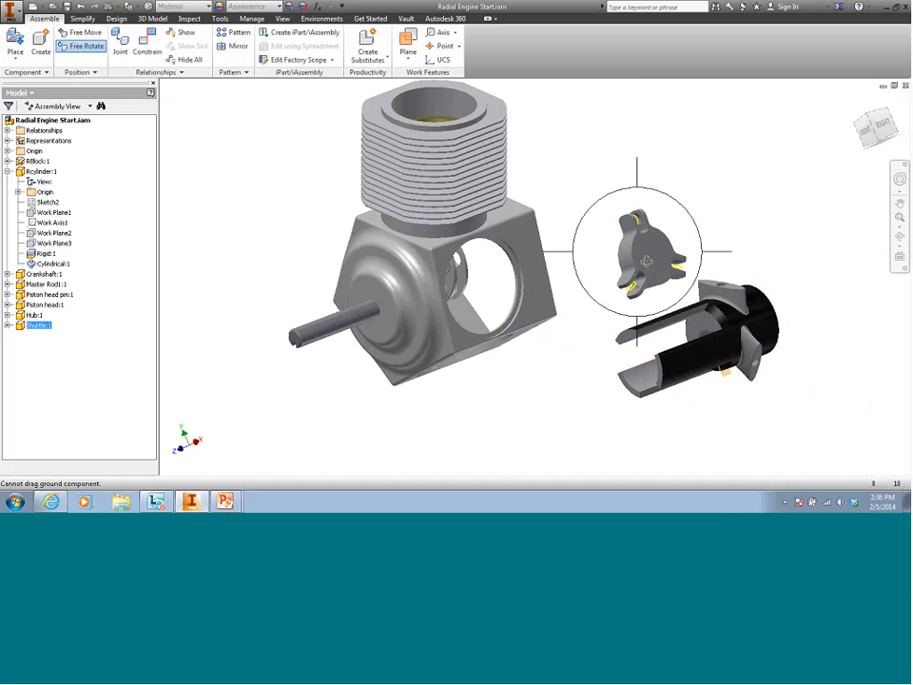
{"action": "key", "text": "Escape"}
{"action": "left_click_drag", "start_coordinate": [646, 259], "coordinate": [520, 437]}
{"action": "middle_click_drag", "start_coordinate": [573, 404], "coordinate": [573, 340]}
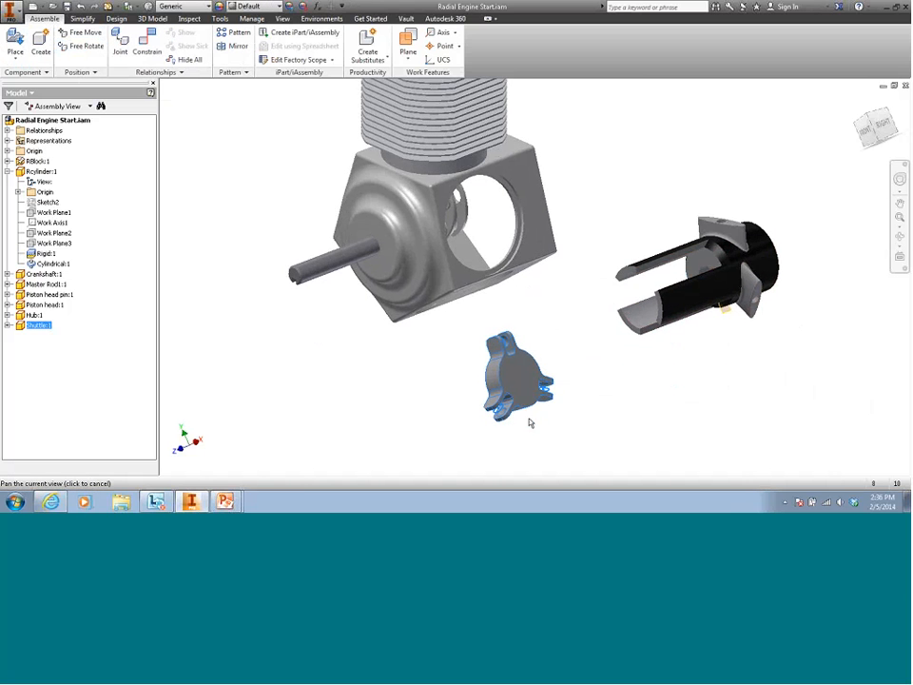
{"action": "left_click_drag", "start_coordinate": [518, 381], "coordinate": [524, 408]}
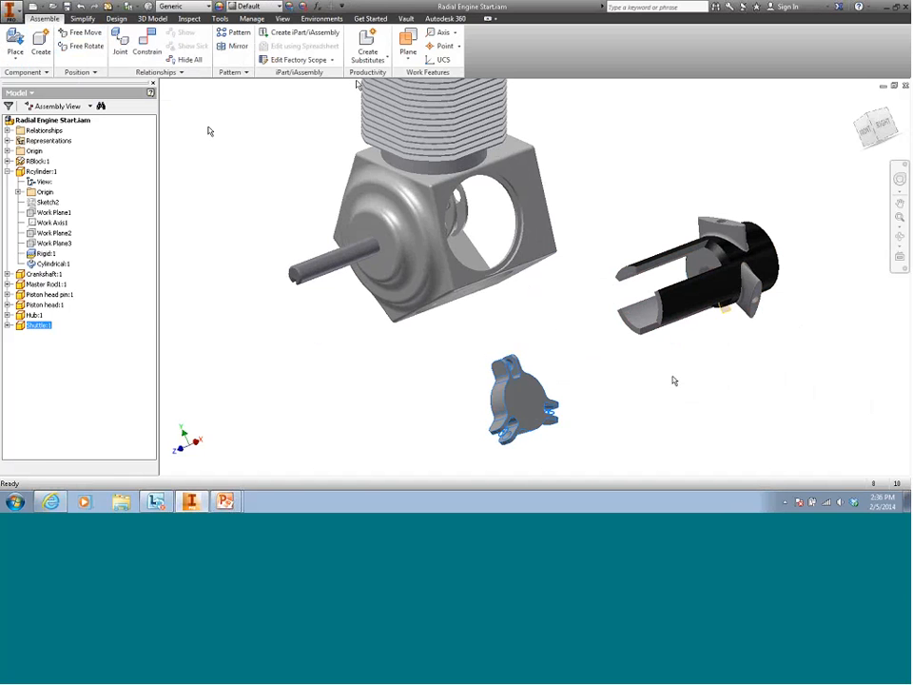
{"action": "key", "text": "j"}
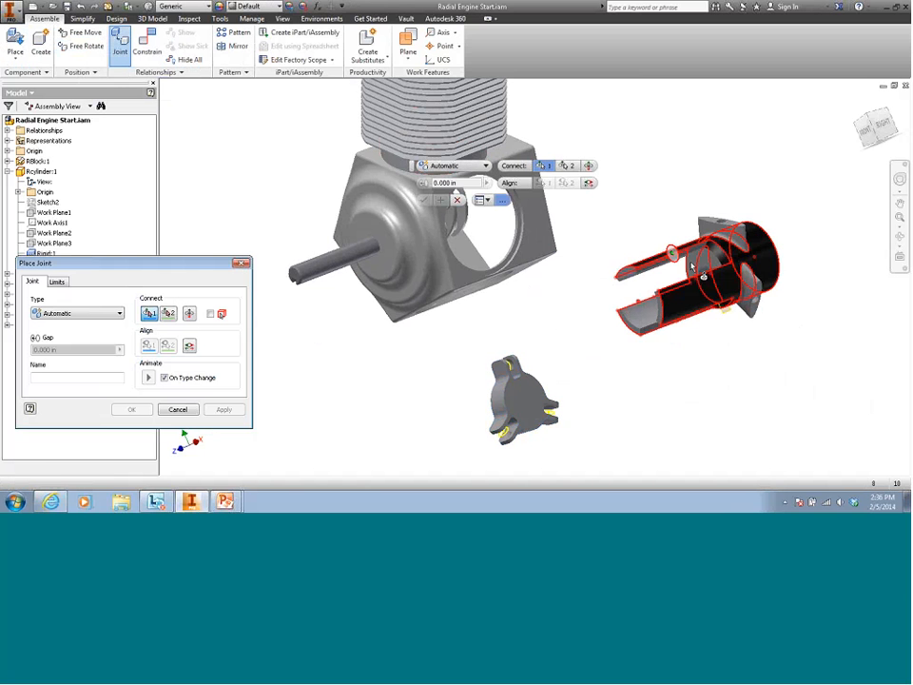
{"action": "left_click", "coordinate": [484, 166]}
{"action": "left_click", "coordinate": [477, 181]}
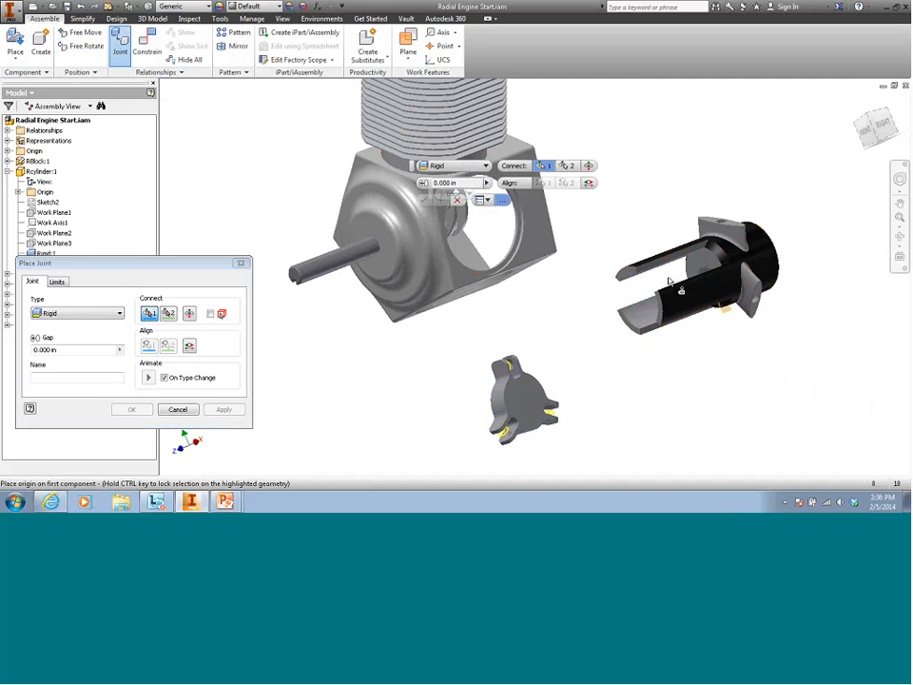
{"action": "middle_click_drag", "start_coordinate": [669, 282], "coordinate": [647, 256], "text": "shift"}
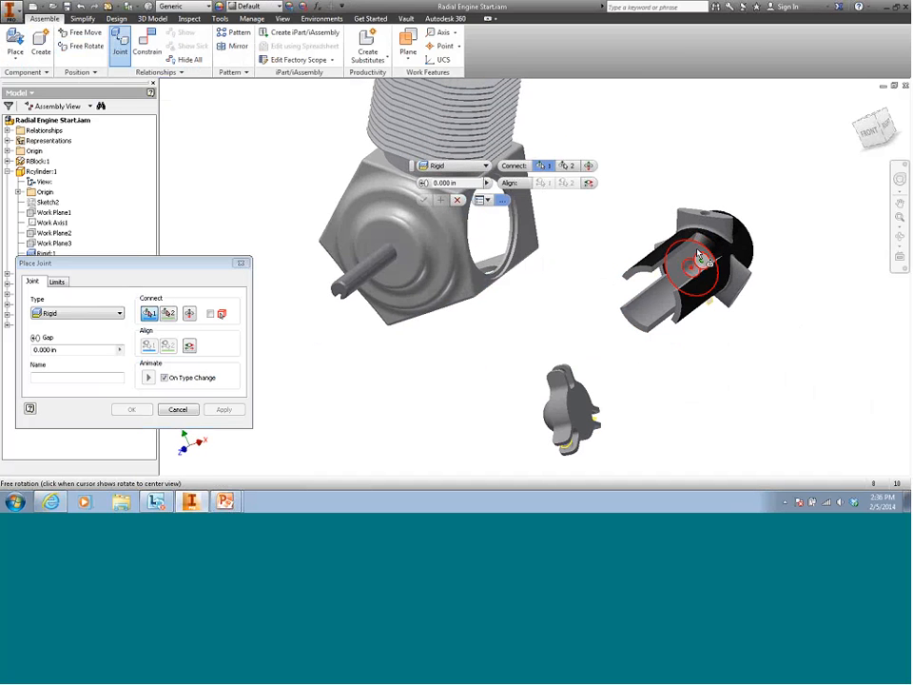
{"action": "left_click", "coordinate": [698, 261]}
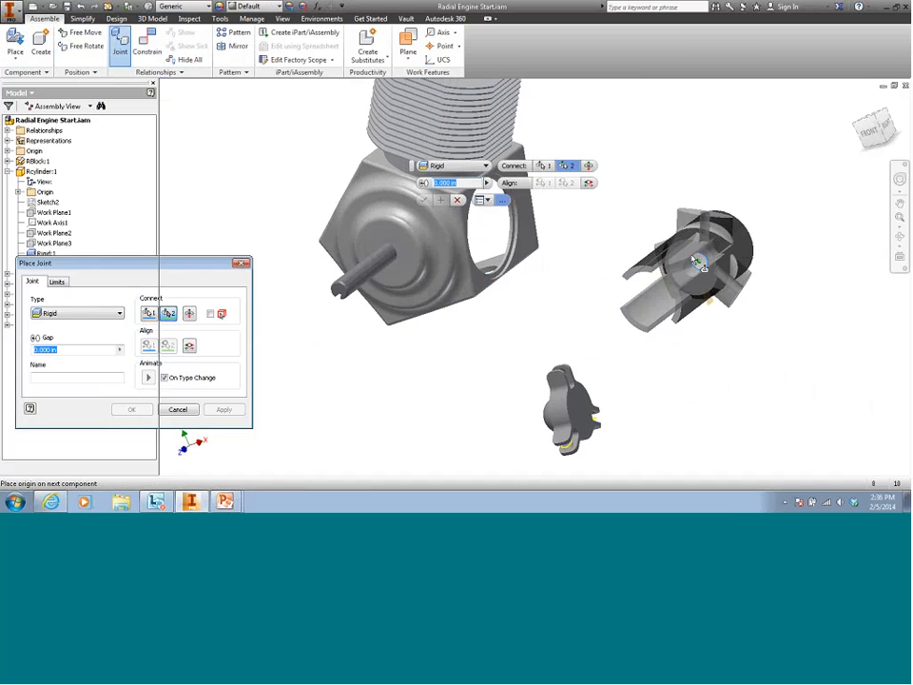
{"action": "key", "text": "Escape"}
- Fix the hub to the crankshaft's free end with a Rigid joint from the centre of the hub's inner circular face, previewing it before accepting
{"action": "left_click", "coordinate": [120, 43]}
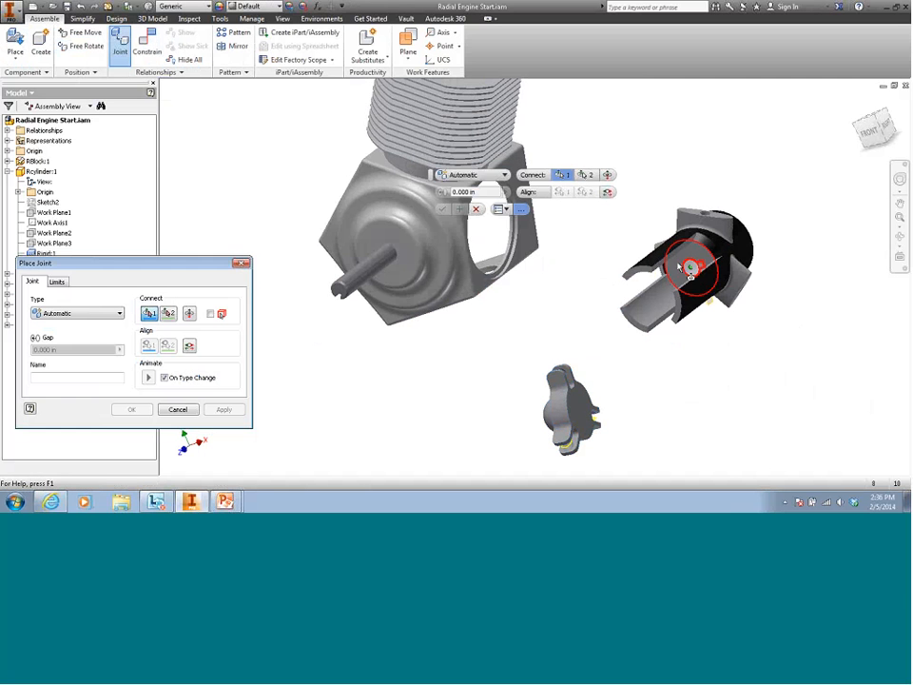
{"action": "left_click", "coordinate": [472, 175]}
{"action": "left_click", "coordinate": [475, 202]}
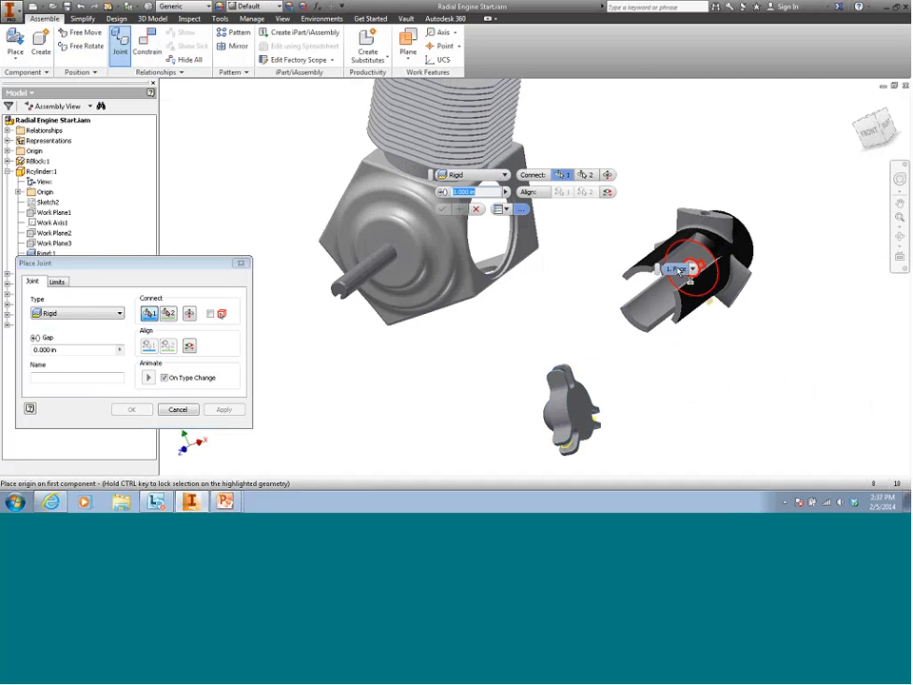
{"action": "left_click", "coordinate": [677, 272]}
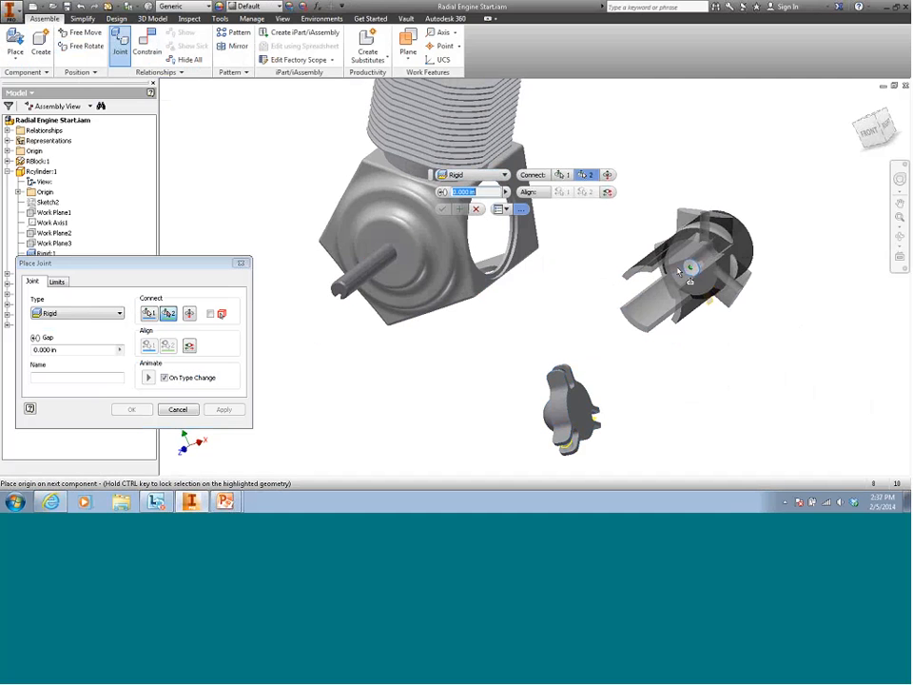
{"action": "left_click", "coordinate": [354, 300]}
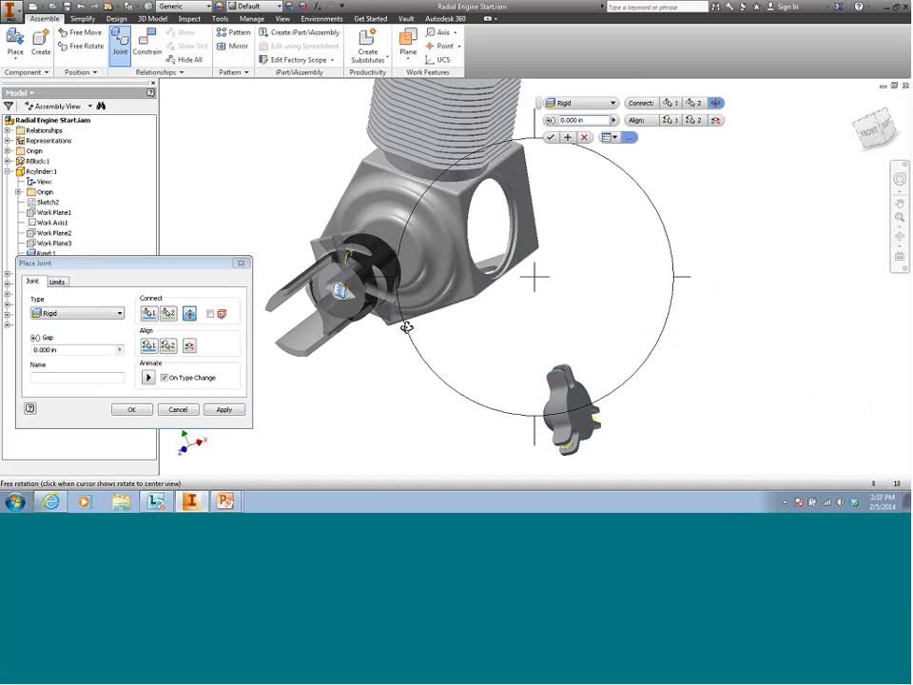
{"action": "middle_click_drag", "start_coordinate": [406, 326], "coordinate": [487, 328], "text": "shift"}
{"action": "left_click", "coordinate": [148, 377]}
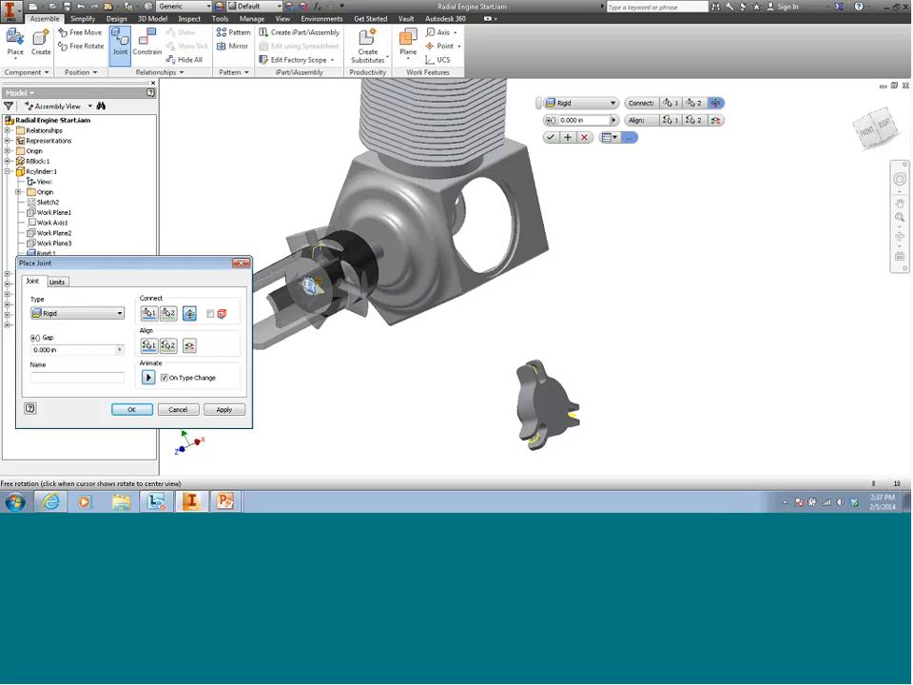
{"action": "middle_click_drag", "start_coordinate": [601, 331], "coordinate": [676, 351]}
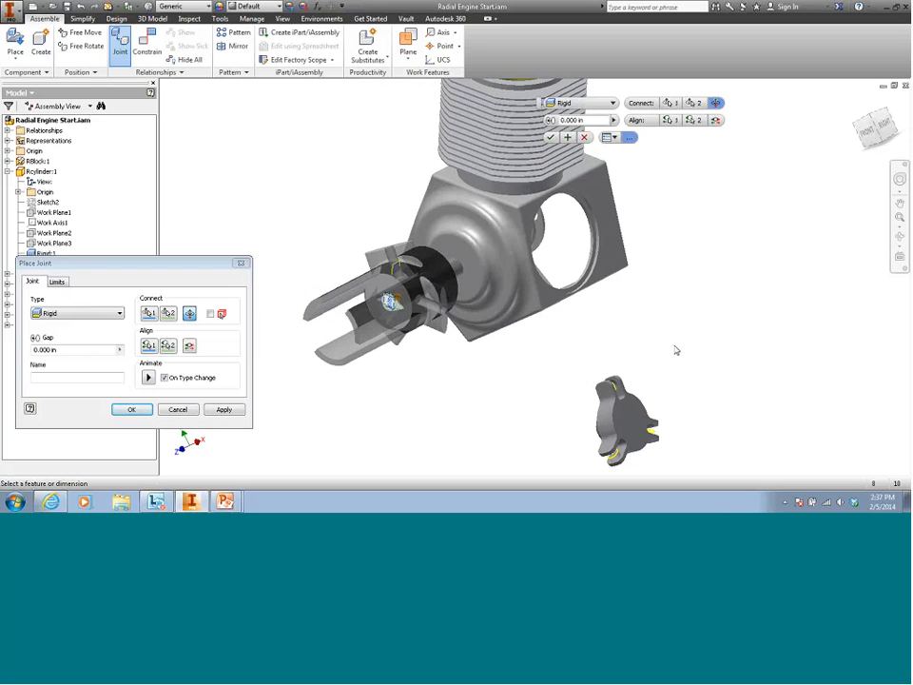
{"action": "key", "text": "Return"}
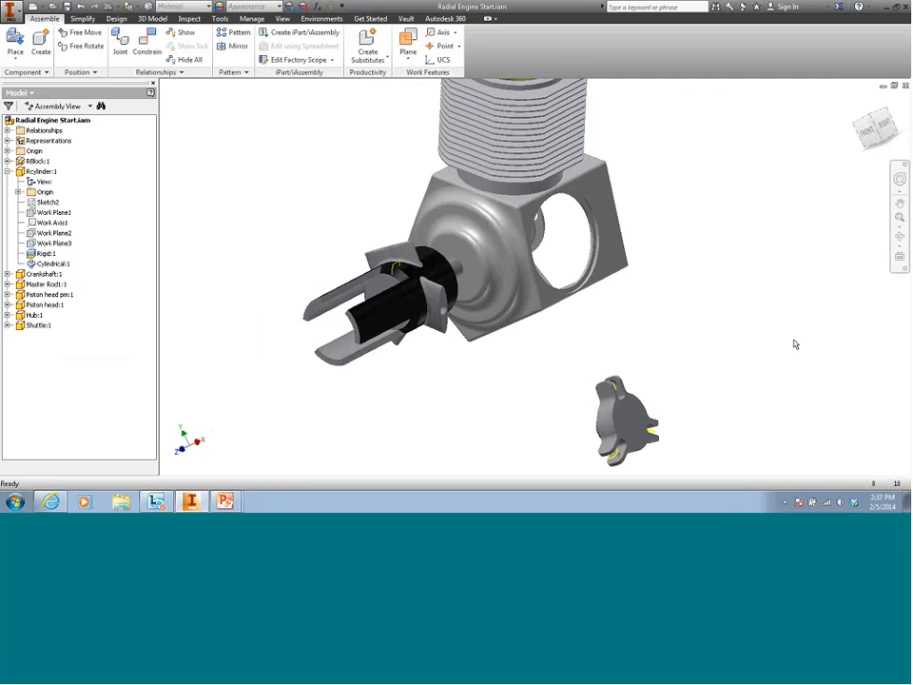
- Connect the centre of the shuttle's flat face to the hub's inner circular face with a Cylindrical joint and slide the shuttle outward along the hub
{"action": "left_click", "coordinate": [119, 41]}
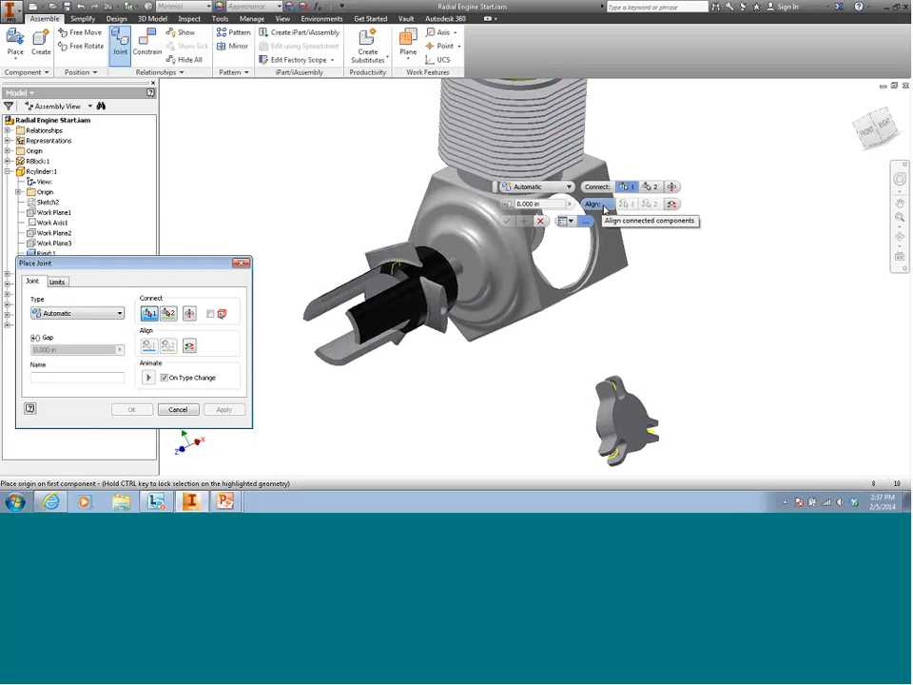
{"action": "left_click", "coordinate": [569, 189]}
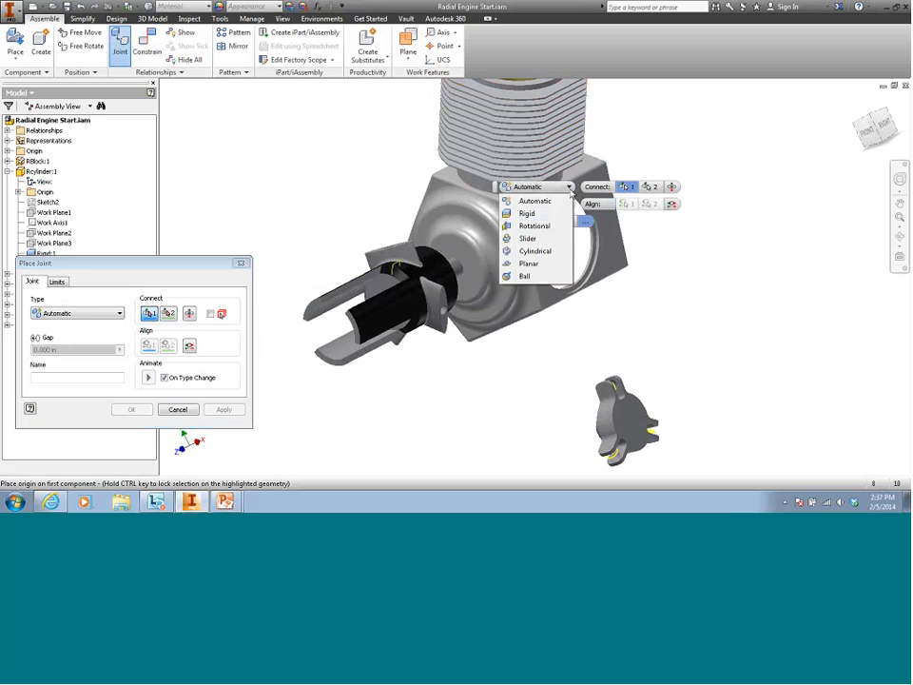
{"action": "left_click", "coordinate": [535, 251]}
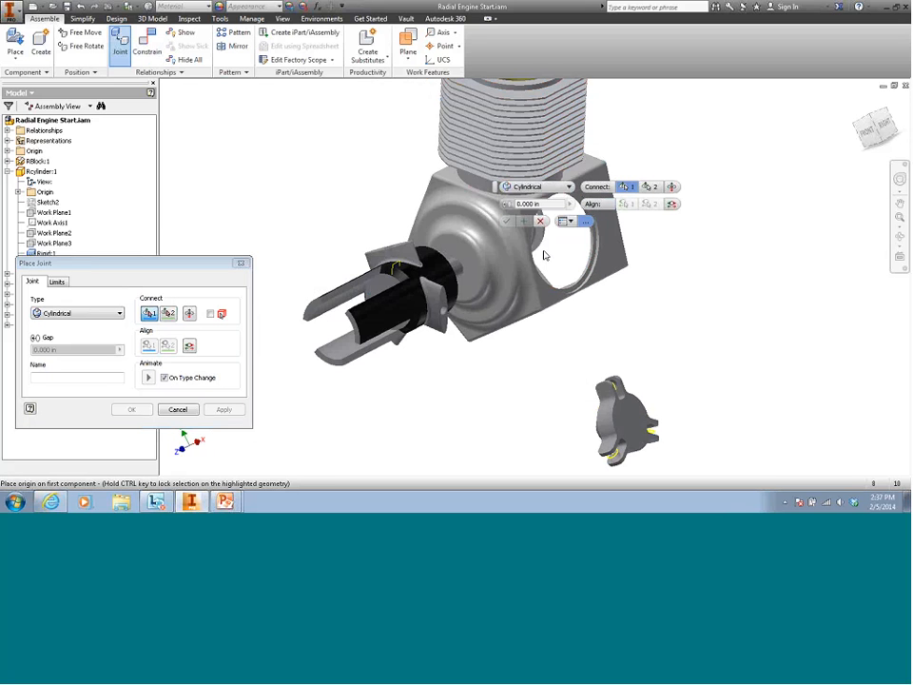
{"action": "left_click", "coordinate": [636, 414]}
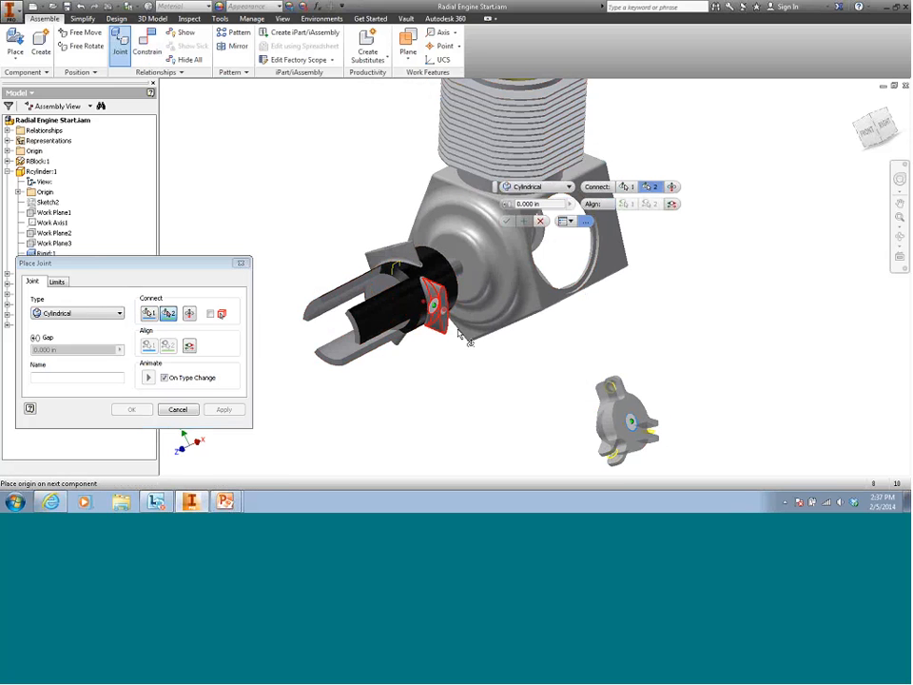
{"action": "key", "text": "F4"}
{"action": "middle_click_drag", "start_coordinate": [473, 346], "coordinate": [452, 319], "text": "shift"}
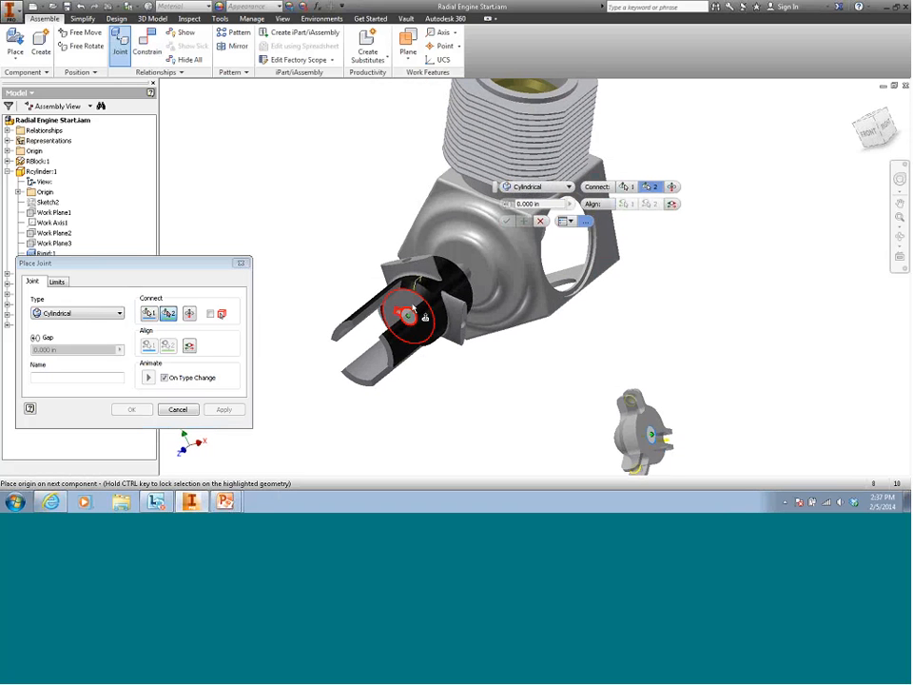
{"action": "left_click", "coordinate": [411, 311]}
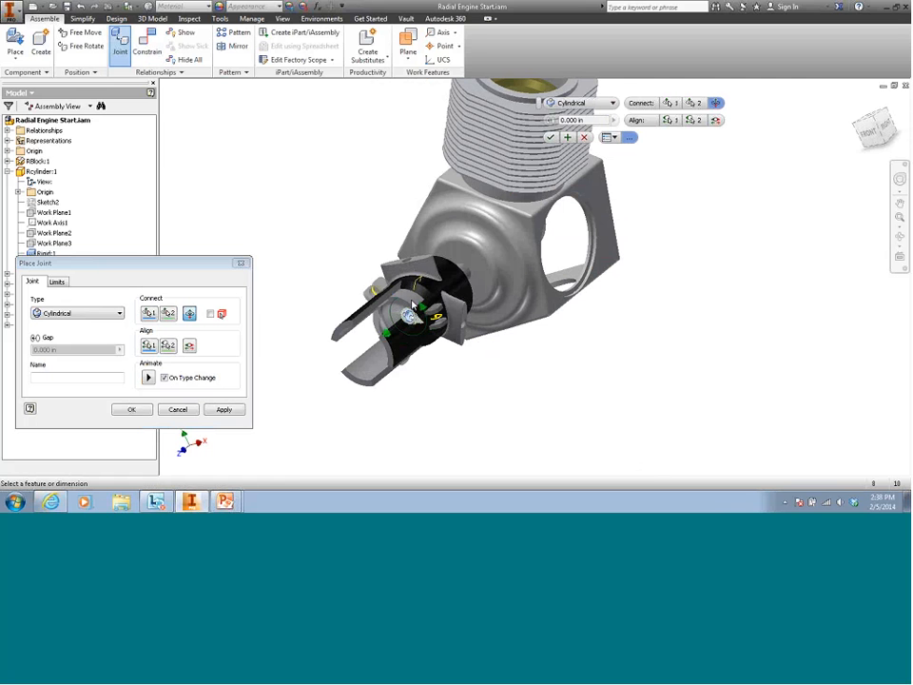
{"action": "left_click", "coordinate": [551, 137]}
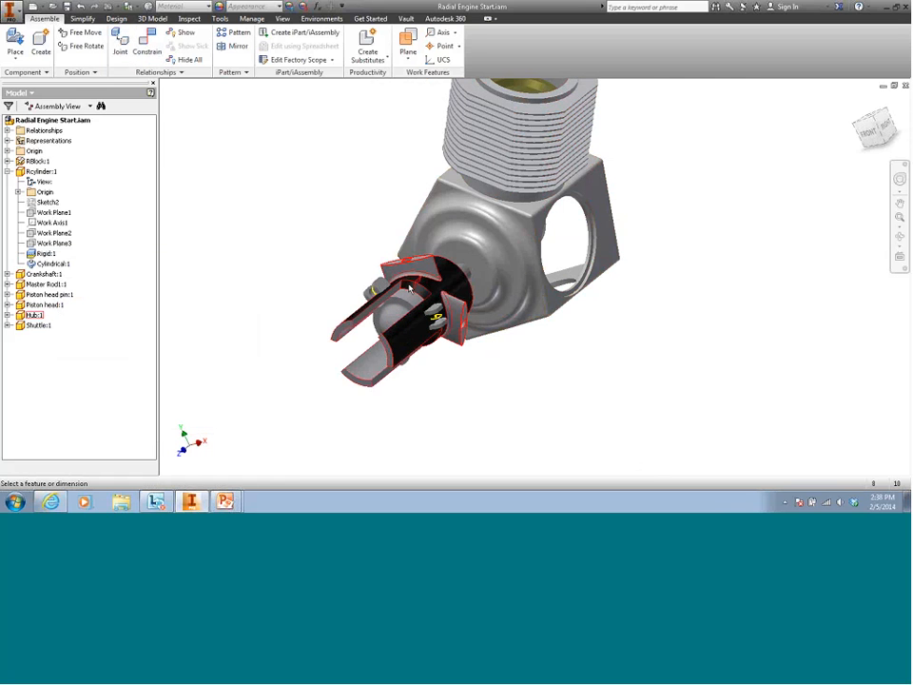
{"action": "mouse_move", "coordinate": [390, 312]}
{"action": "left_mouse_down"}
{"action": "mouse_move", "coordinate": [377, 324]}
{"action": "mouse_move", "coordinate": [420, 348]}
{"action": "mouse_move", "coordinate": [388, 306]}
{"action": "mouse_move", "coordinate": [381, 316]}
{"action": "left_mouse_up"}
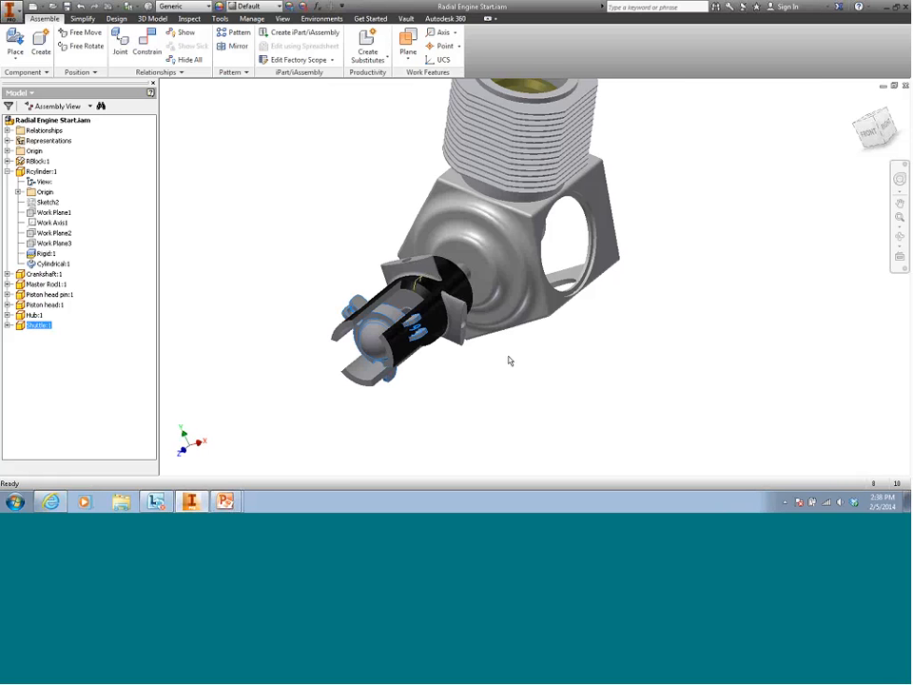
- Constrain the hub's Work Plane1 to the shuttle's YZ Plane with a directed Angle constraint of 180 degrees
{"action": "left_click", "coordinate": [143, 48]}
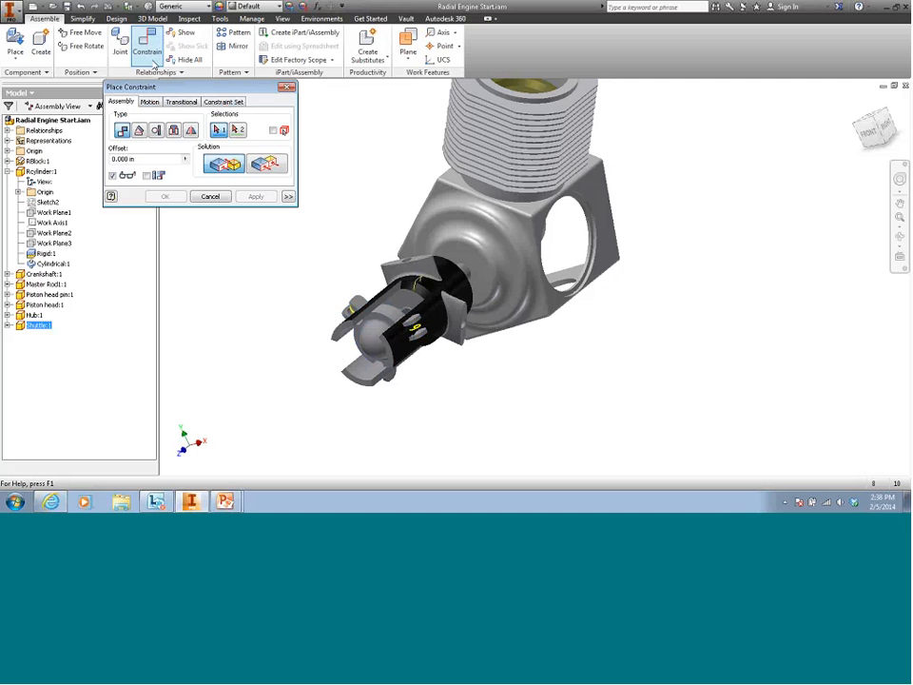
{"action": "left_click", "coordinate": [139, 131]}
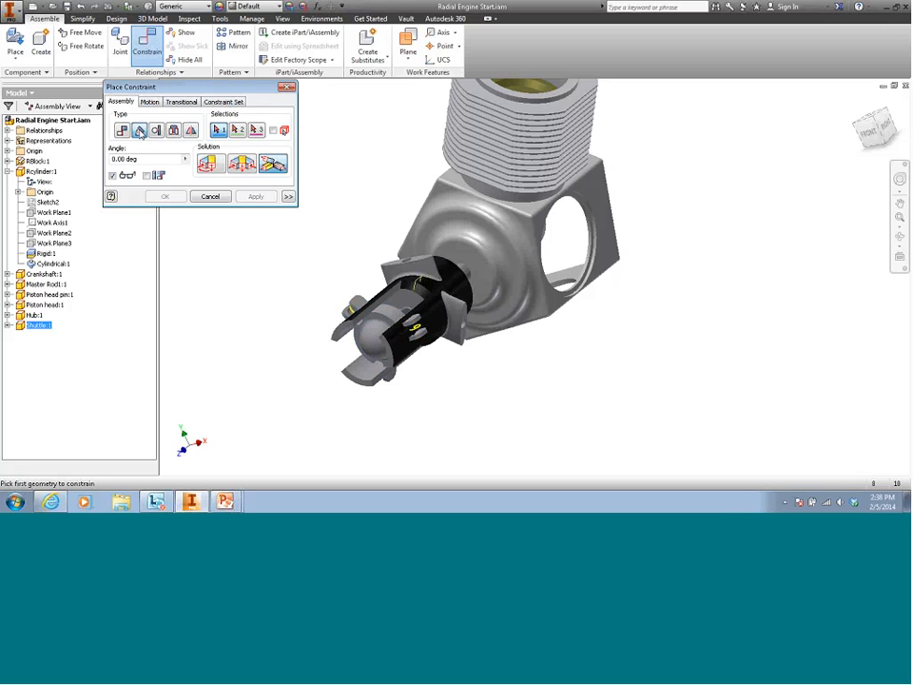
{"action": "left_click", "coordinate": [209, 165]}
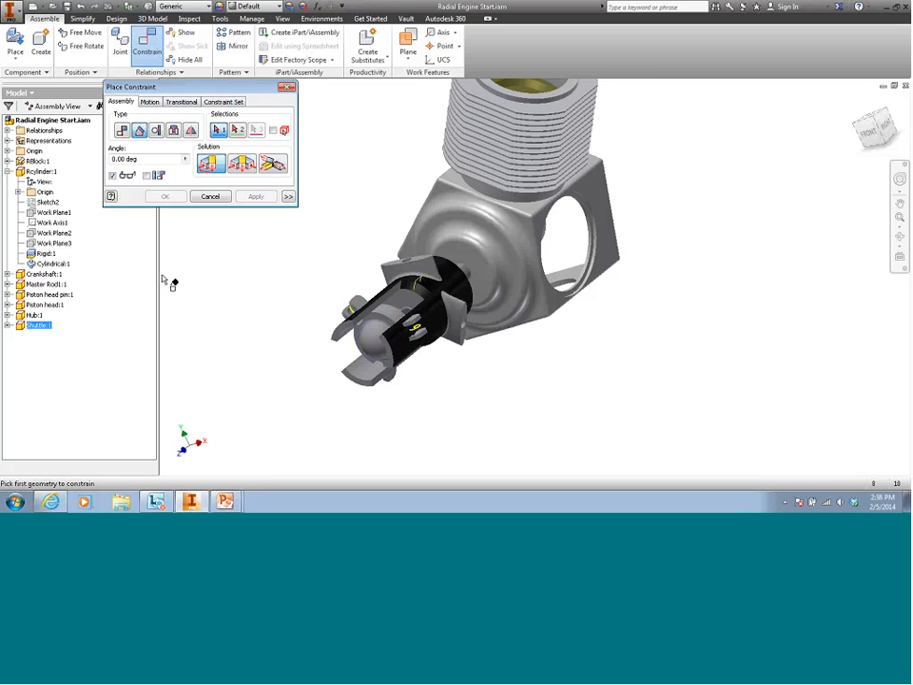
{"action": "left_click", "coordinate": [8, 315]}
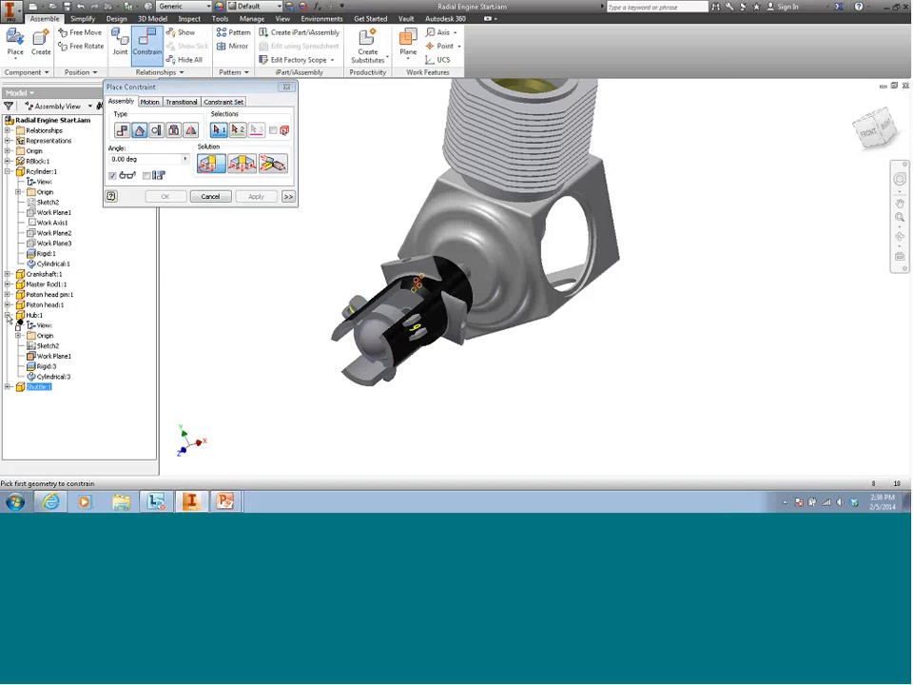
{"action": "left_click", "coordinate": [57, 358]}
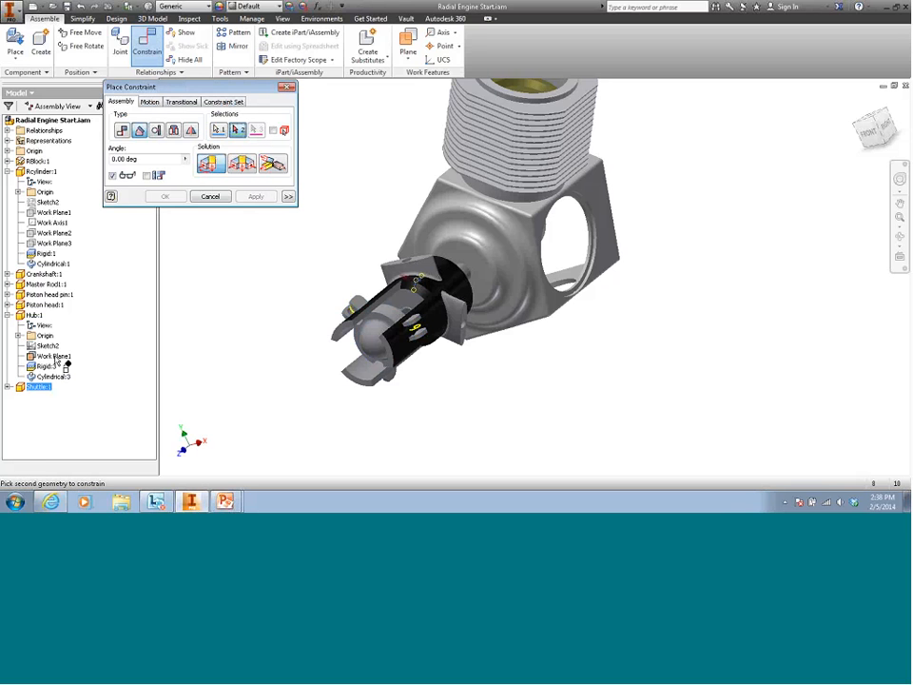
{"action": "left_click", "coordinate": [7, 388]}
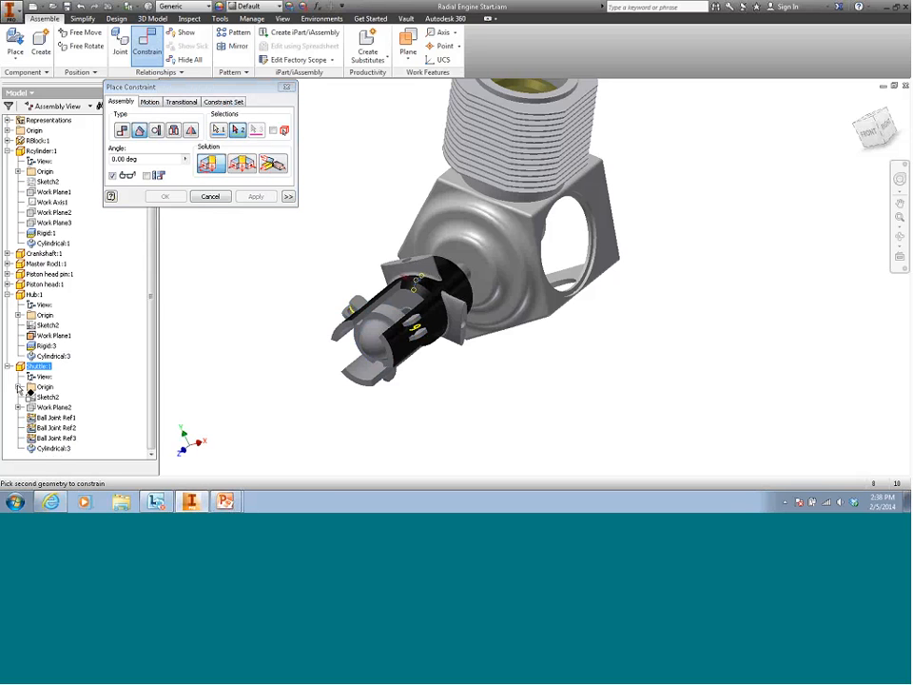
{"action": "left_click", "coordinate": [18, 388]}
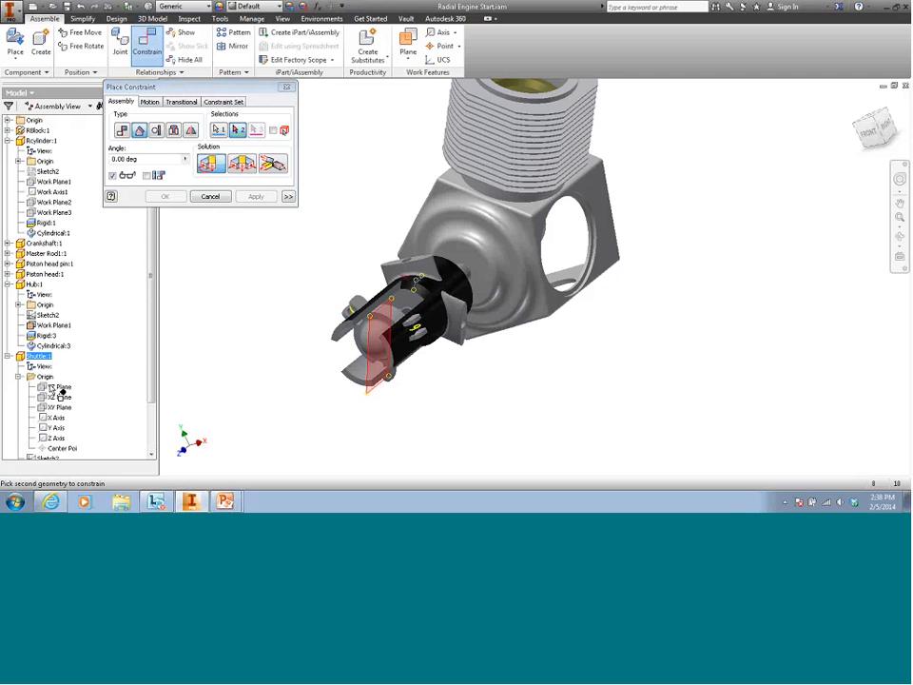
{"action": "left_click", "coordinate": [59, 389]}
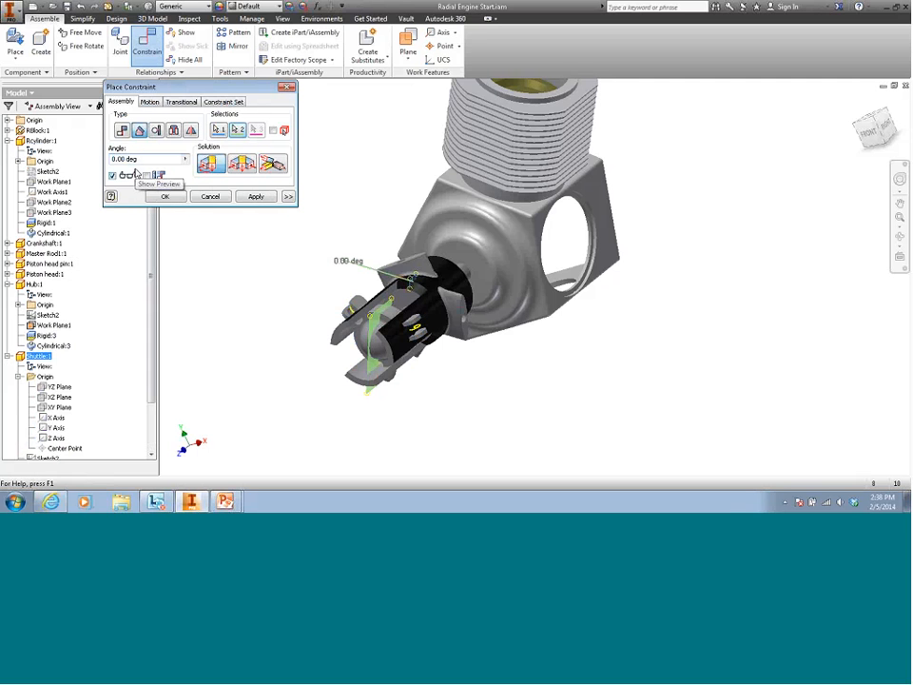
{"action": "type", "text": "180"}
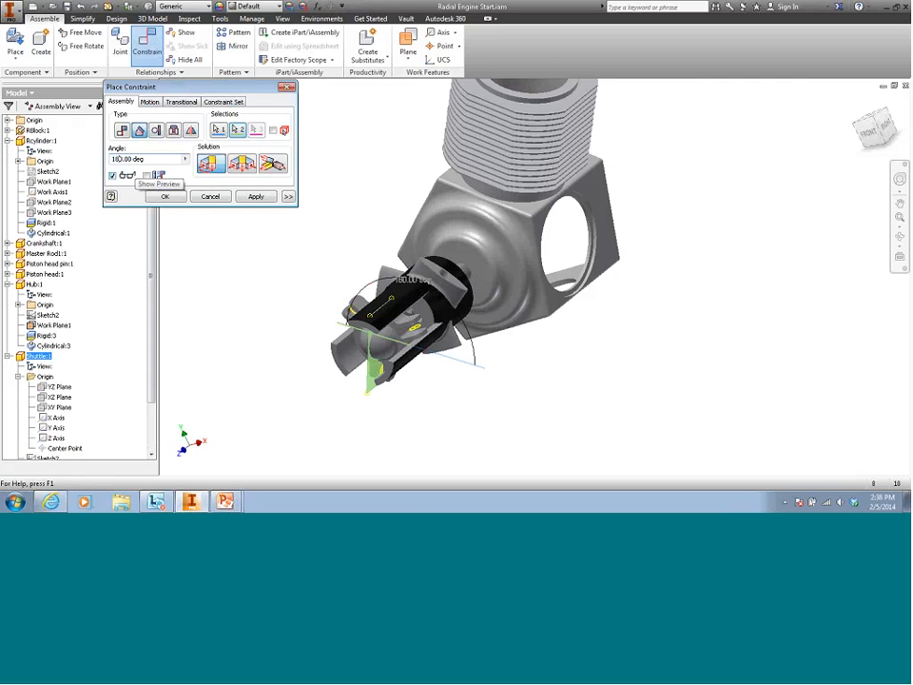
{"action": "left_click", "coordinate": [171, 197]}
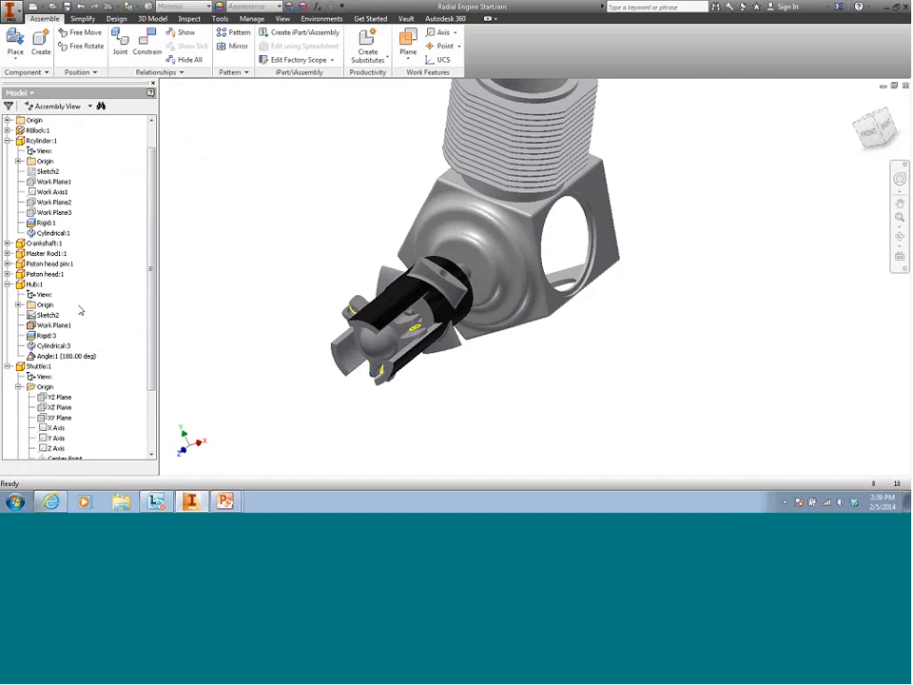
- Review the shuttle's listed relationships and turn the shuttle to check how it moves with the hub
{"action": "left_click_drag", "start_coordinate": [152, 338], "coordinate": [150, 416]}
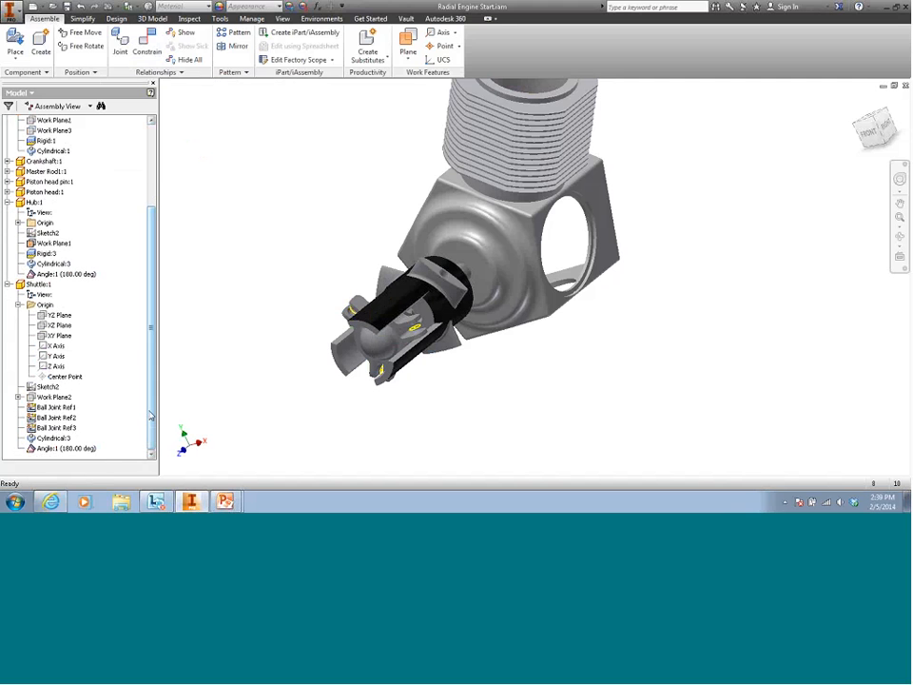
{"action": "mouse_move", "coordinate": [83, 419]}
{"action": "left_mouse_down"}
{"action": "mouse_move", "coordinate": [116, 433]}
{"action": "mouse_move", "coordinate": [12, 436]}
{"action": "mouse_move", "coordinate": [43, 419]}
{"action": "left_mouse_up"}
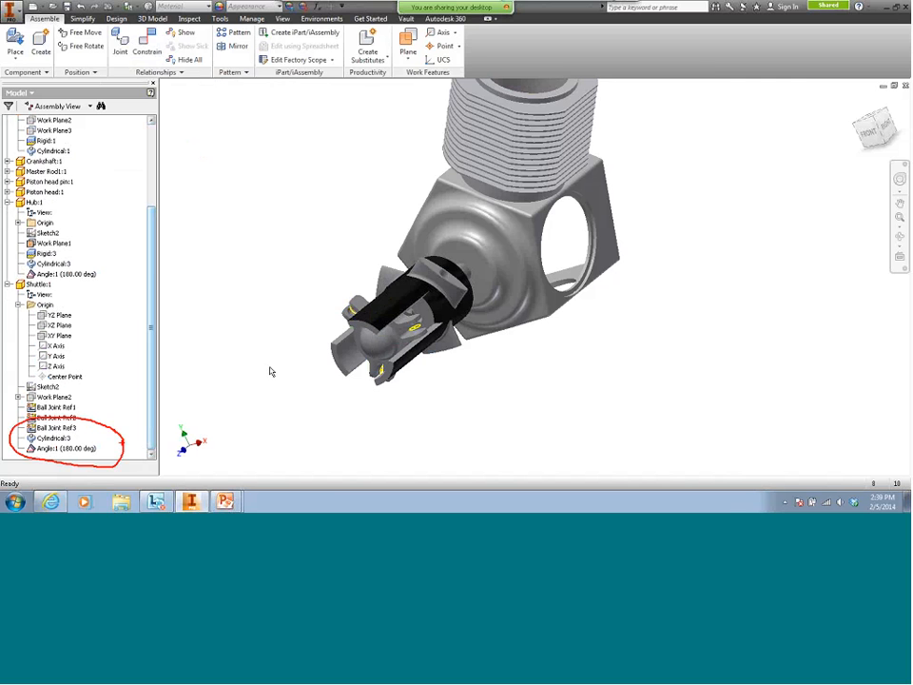
{"action": "key", "text": "Escape"}
{"action": "left_click", "coordinate": [377, 348]}
{"action": "left_click_drag", "start_coordinate": [377, 344], "coordinate": [342, 333]}
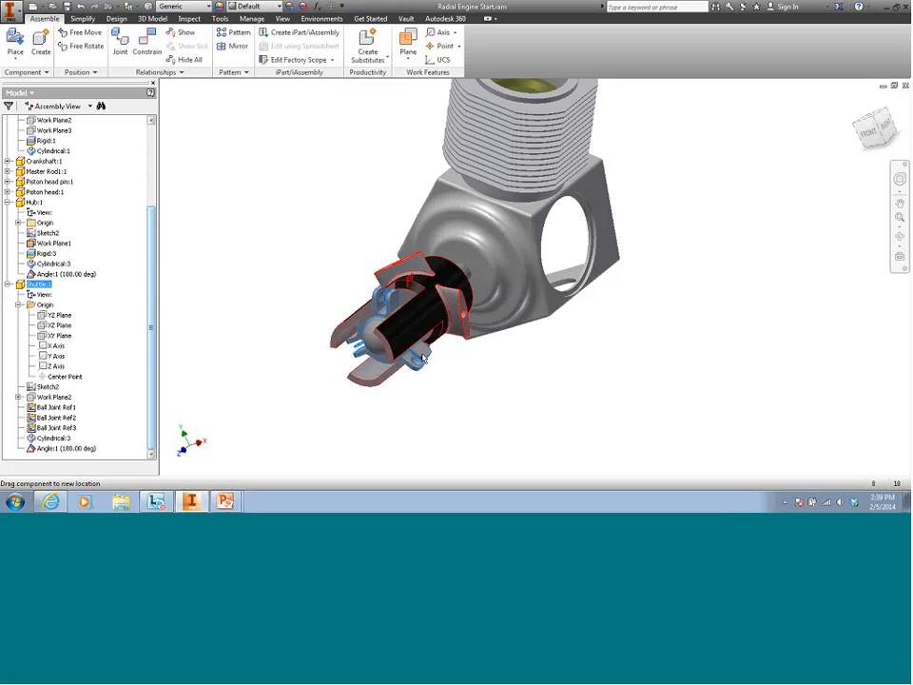
{"action": "middle_click_drag", "start_coordinate": [533, 366], "coordinate": [555, 345], "text": "shift"}
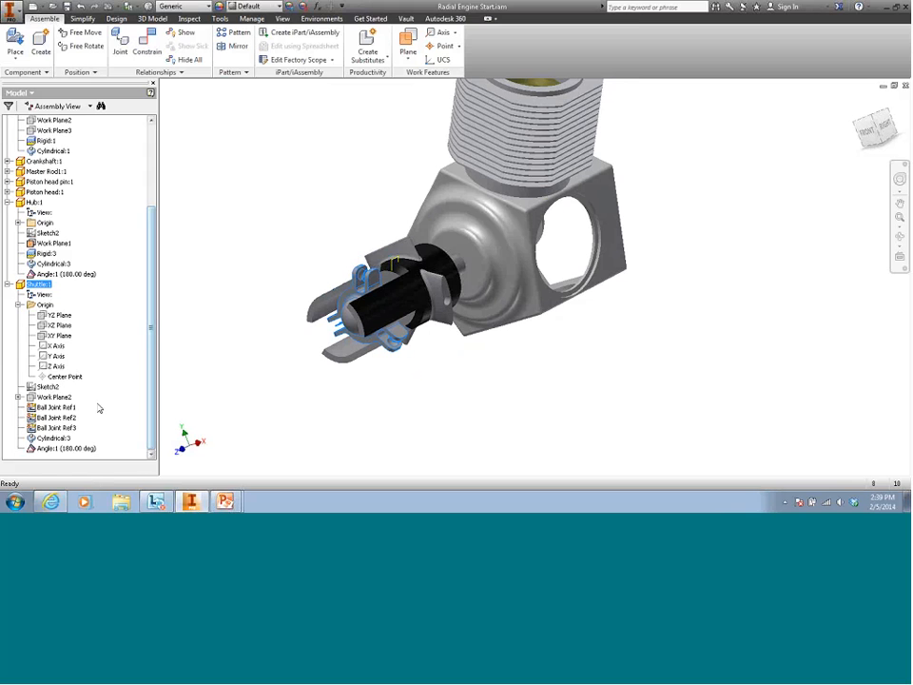
- Edit the Cylindrical joint between shuttle and hub, enabling its linear start limit at 1.9 in
{"action": "left_click", "coordinate": [53, 438]}
{"action": "right_click", "coordinate": [53, 441]}
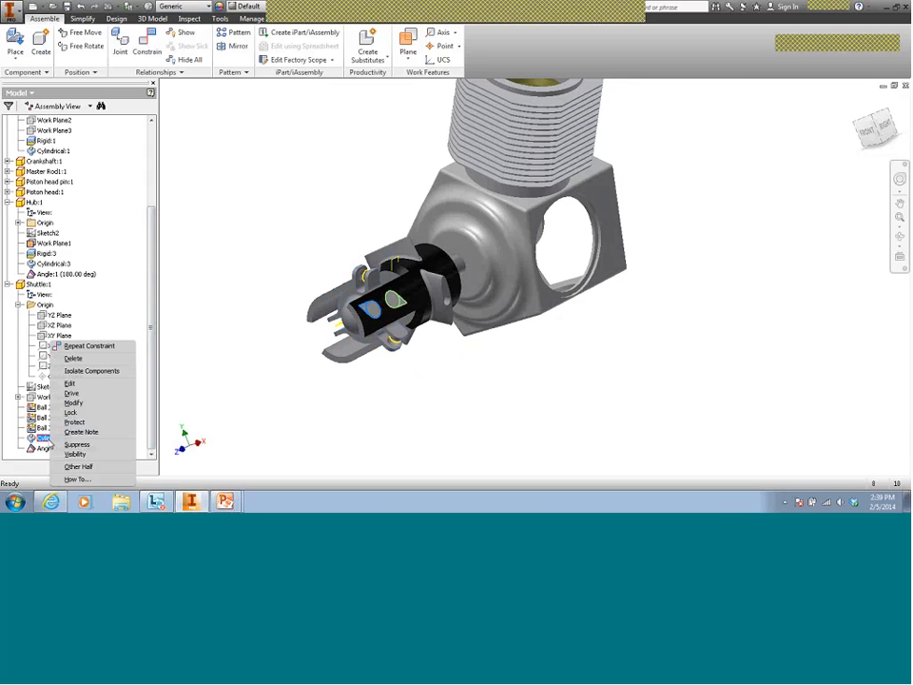
{"action": "left_click", "coordinate": [83, 388]}
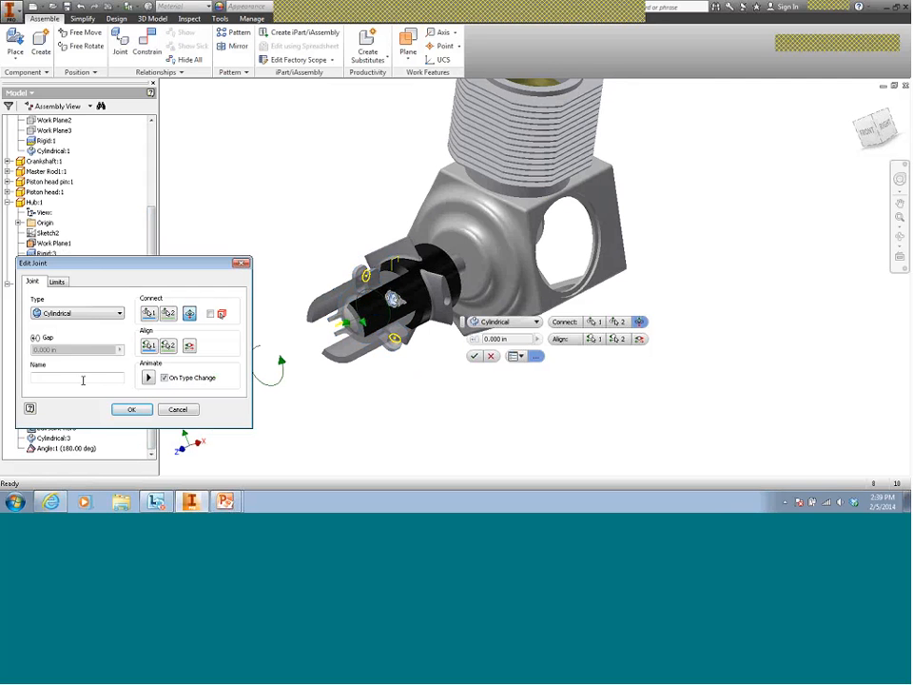
{"action": "left_click_drag", "start_coordinate": [118, 263], "coordinate": [165, 192]}
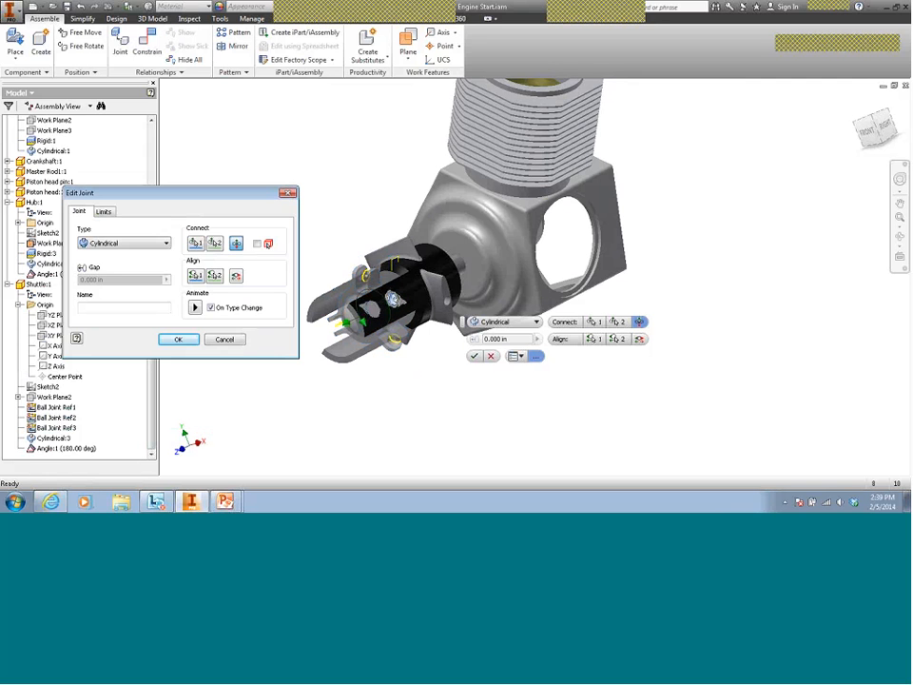
{"action": "left_click", "coordinate": [103, 211]}
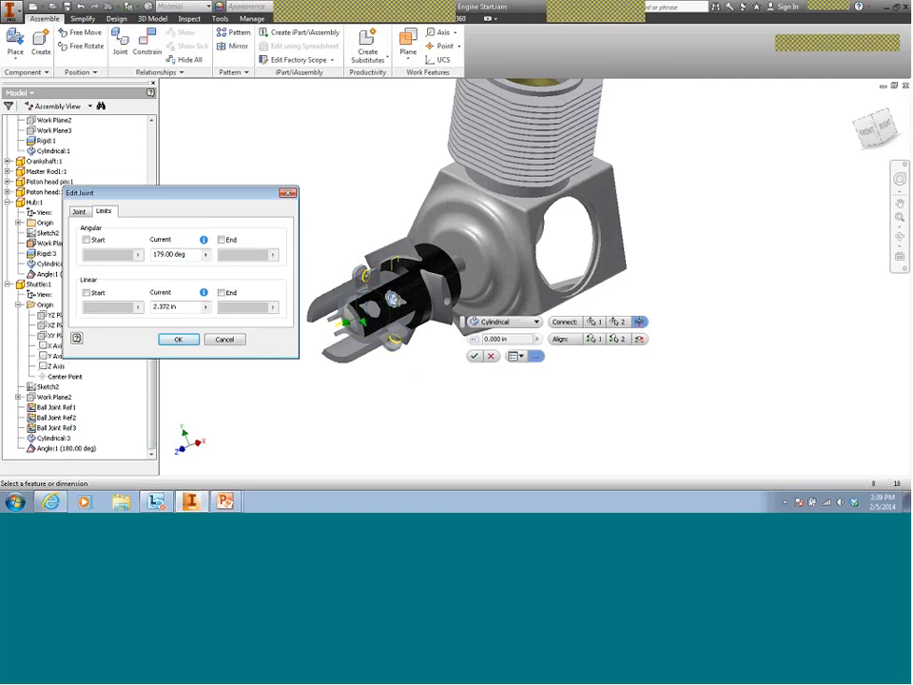
{"action": "left_click", "coordinate": [87, 293]}
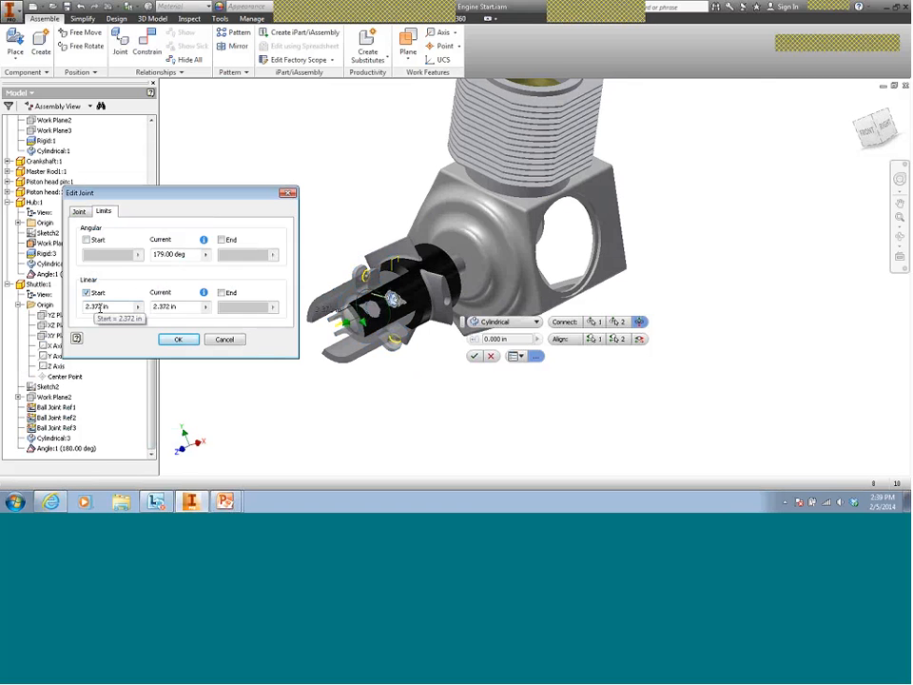
{"action": "double_click", "coordinate": [99, 306]}
{"action": "type", "text": "3"}
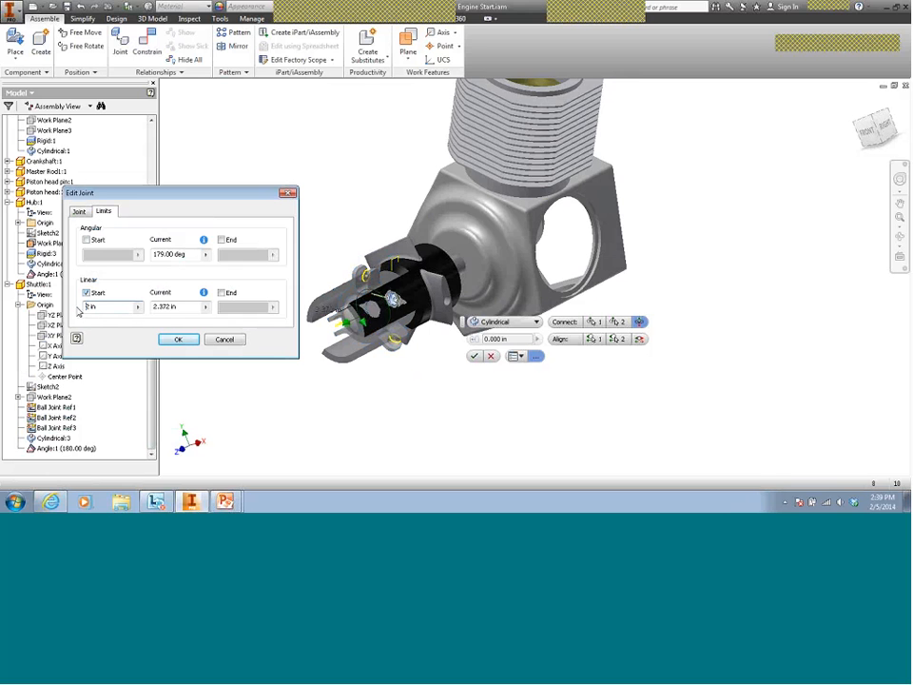
{"action": "key", "text": "BackSpace"}
{"action": "type", "text": "1.9"}
- Enable the shuttle joint's linear end limit at 4.3 in and accept the joint edit
{"action": "left_click", "coordinate": [221, 293]}
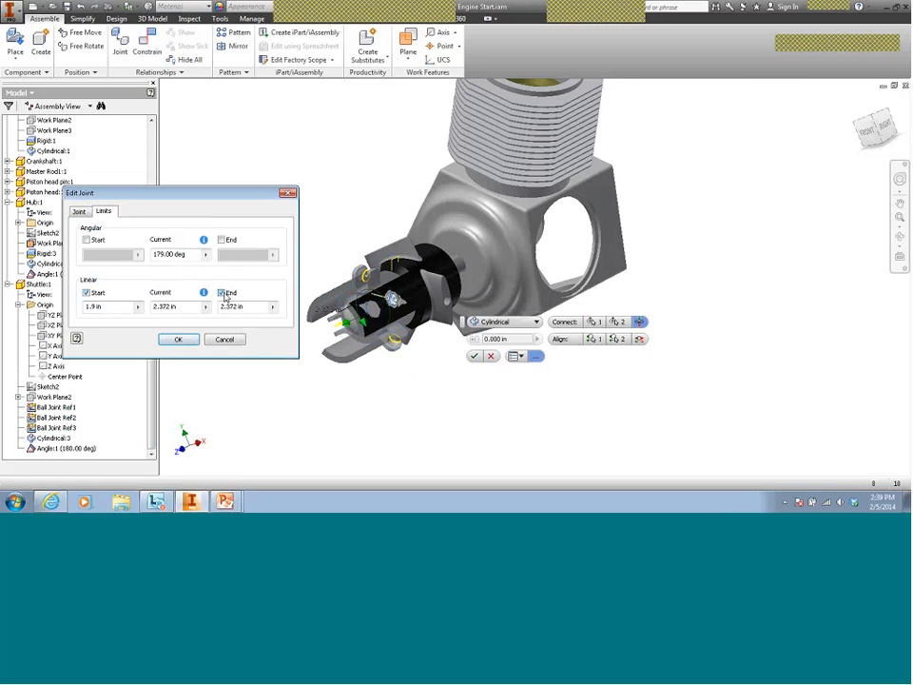
{"action": "left_click_drag", "start_coordinate": [242, 307], "coordinate": [211, 311]}
{"action": "type", "text": "3"}
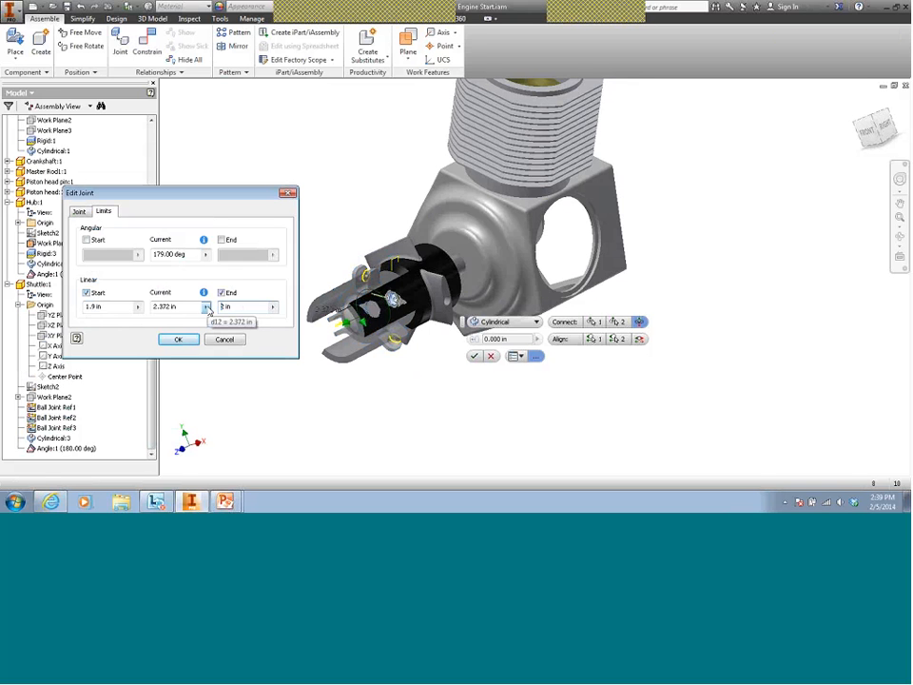
{"action": "key", "text": "BackSpace"}
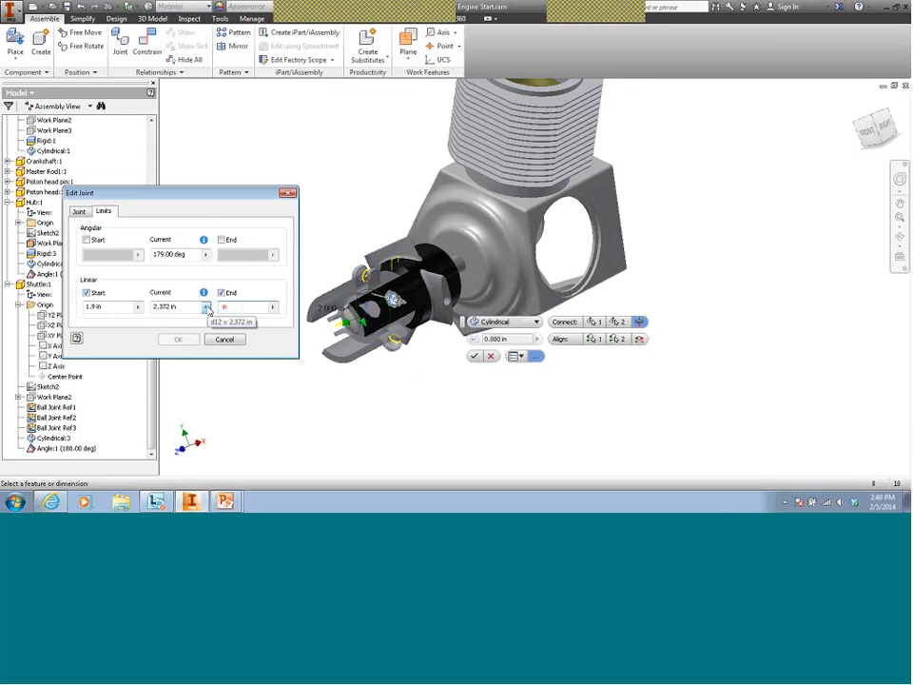
{"action": "type", "text": "4.3"}
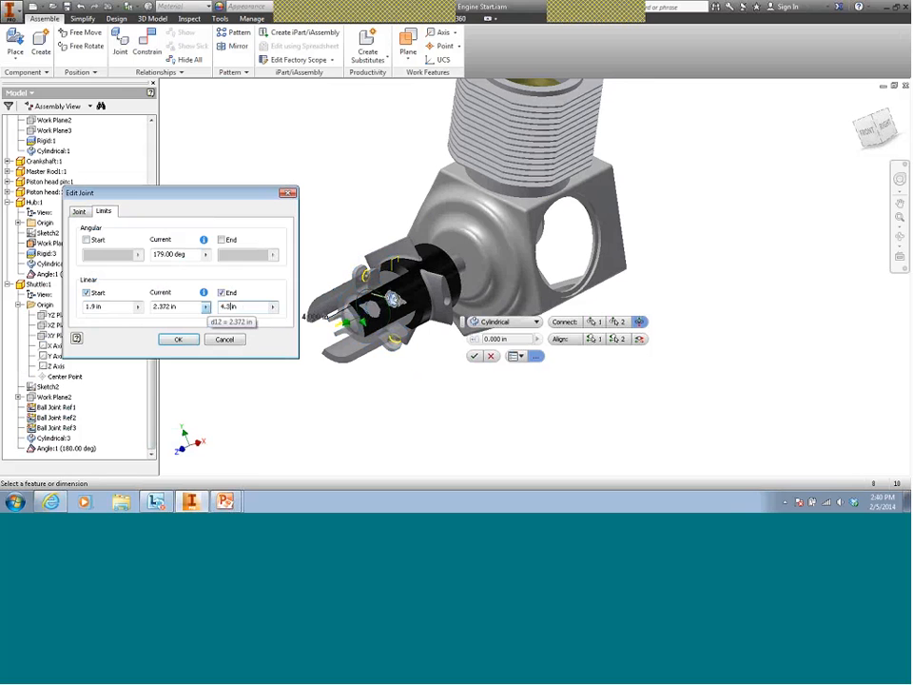
{"action": "left_click", "coordinate": [189, 342]}
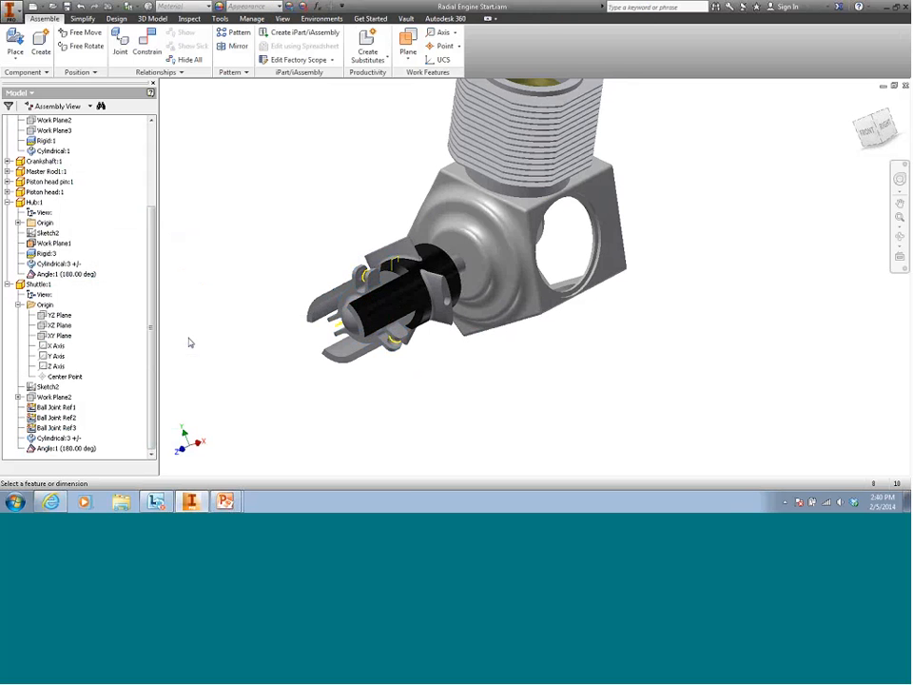
- Slide the shuttle along the hub to test the travel allowed by its joint limits
{"action": "key", "text": "F4"}
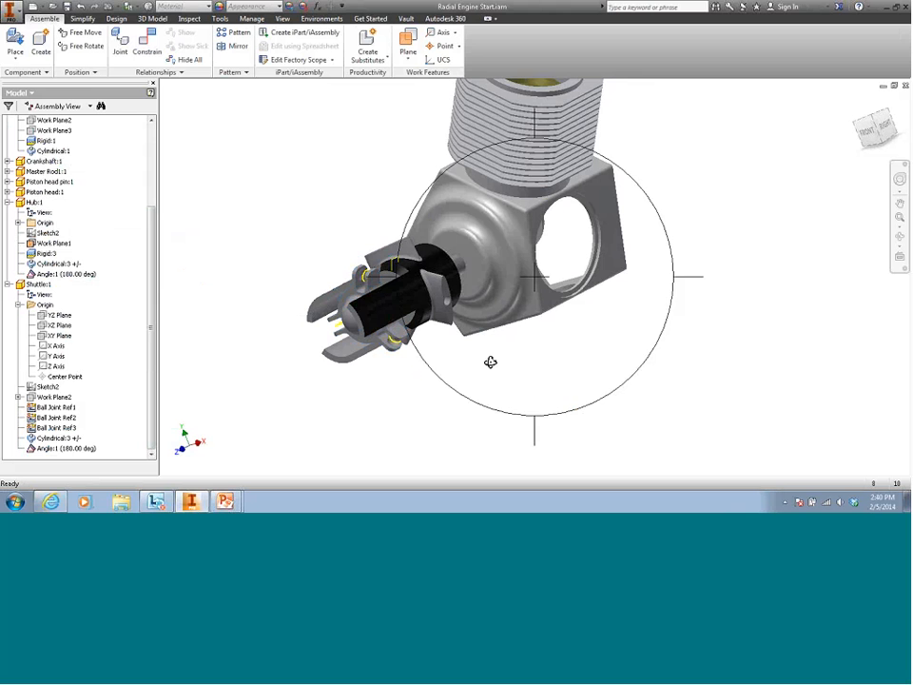
{"action": "left_click_drag", "start_coordinate": [501, 353], "coordinate": [264, 259]}
{"action": "left_click_drag", "start_coordinate": [367, 347], "coordinate": [395, 334]}
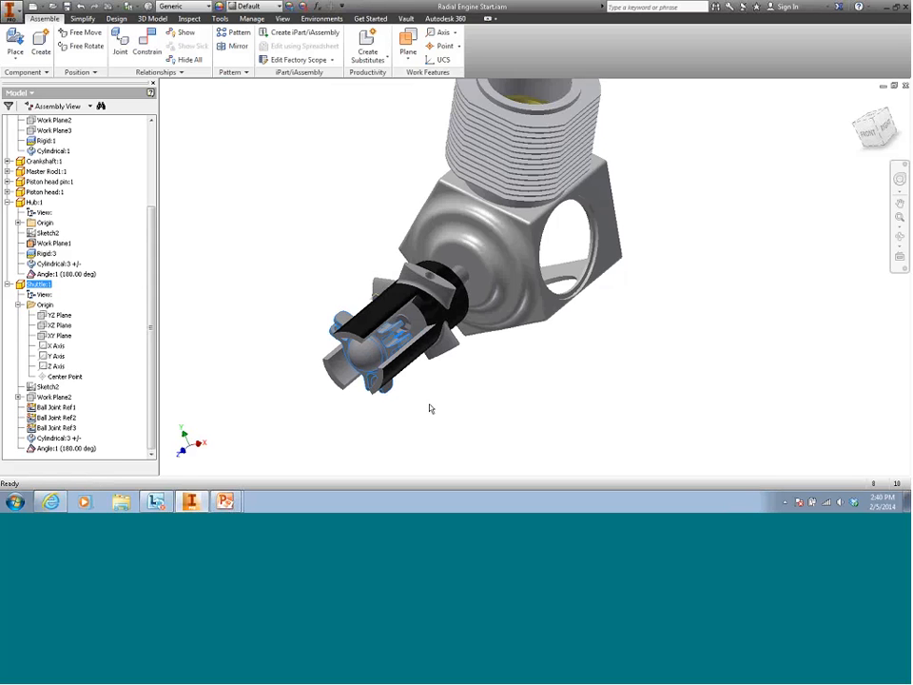
- Place one instance each of Pro_blade.ipt and Prop_Conrod.ipt in the open space beside the engine block
{"action": "left_click", "coordinate": [16, 43]}
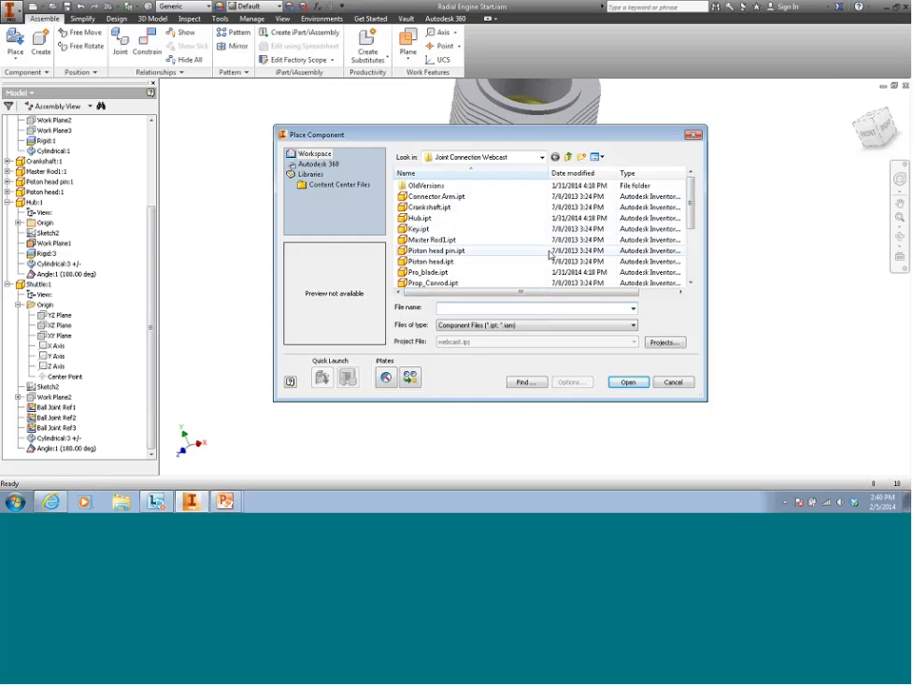
{"action": "left_click", "coordinate": [433, 272]}
{"action": "left_click", "coordinate": [447, 283], "text": "ctrl"}
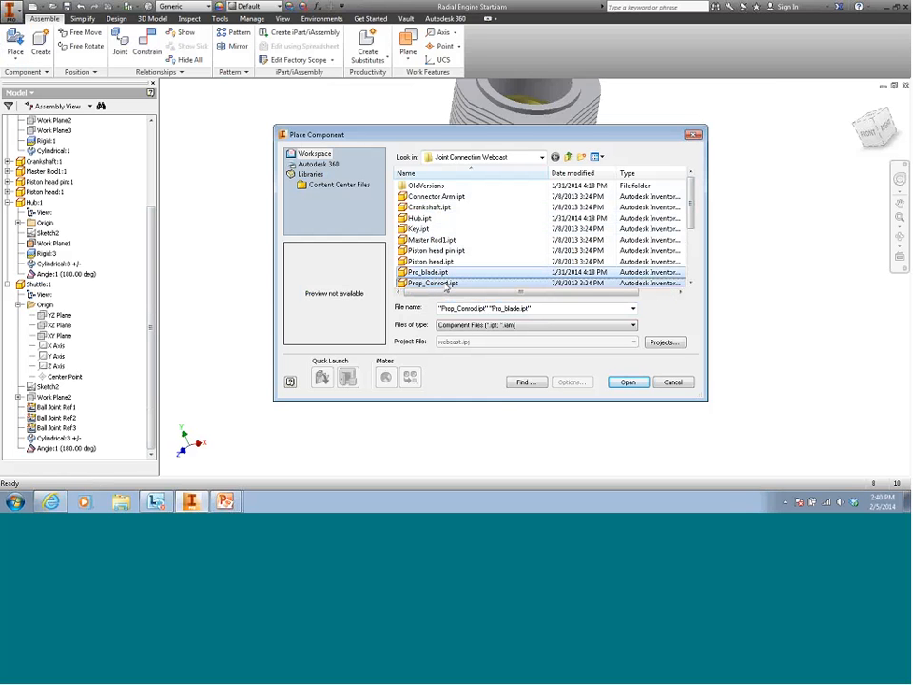
{"action": "left_click", "coordinate": [629, 381]}
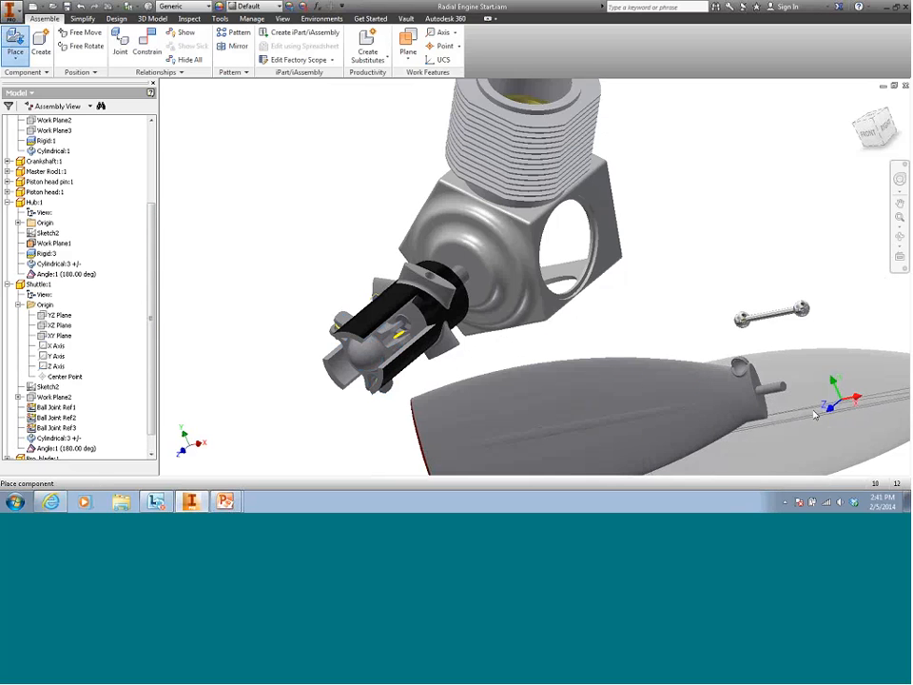
{"action": "right_click", "coordinate": [814, 412]}
{"action": "left_click", "coordinate": [859, 409]}
{"action": "key", "text": "F2"}
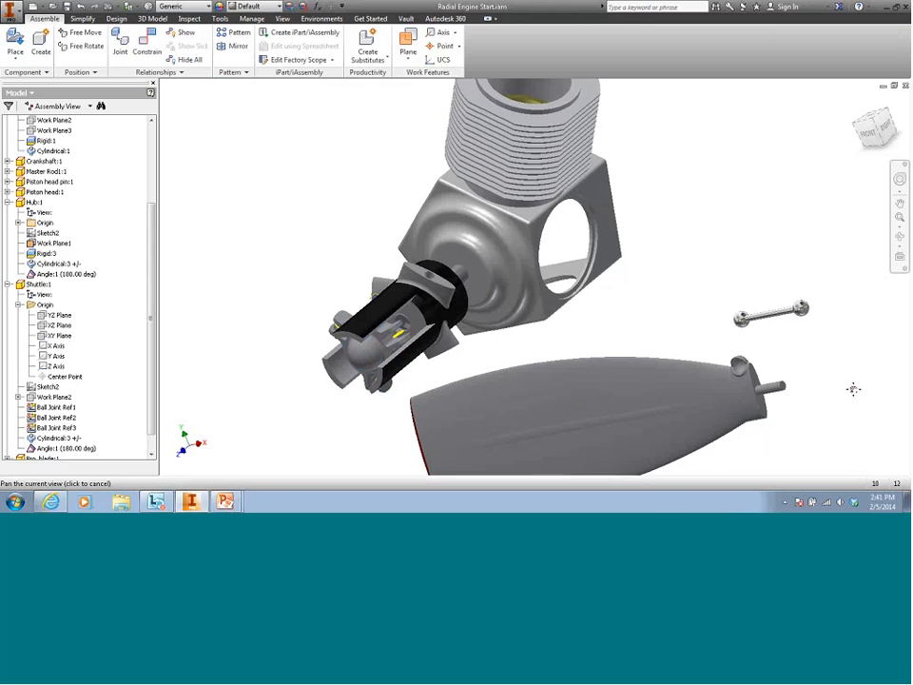
{"action": "left_click_drag", "start_coordinate": [847, 388], "coordinate": [775, 320]}
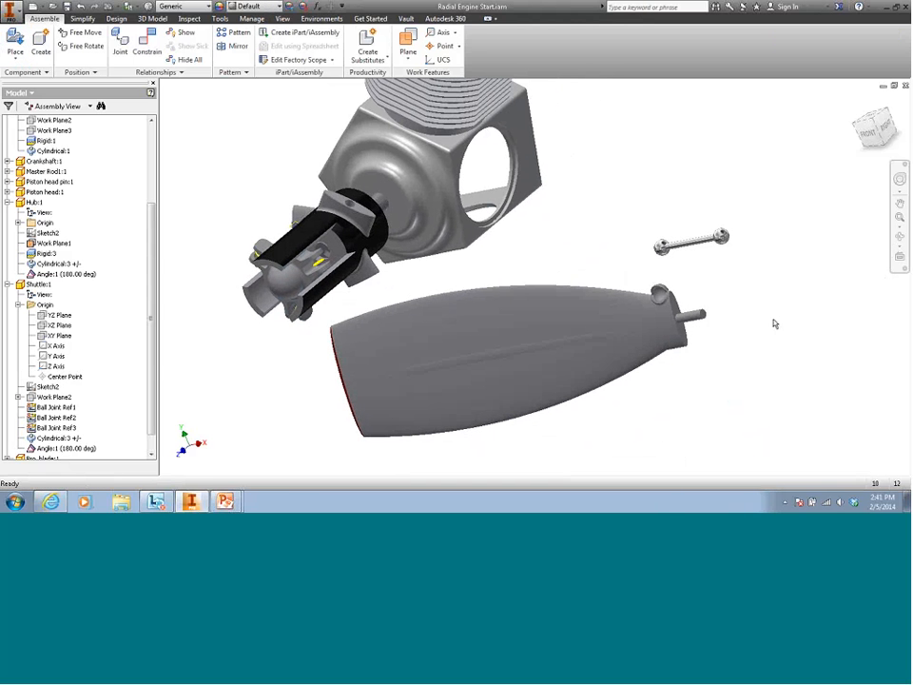
- Connect the propeller blade's root face to the matching hub socket with a Rotational joint, and swivel the blade to test it
{"action": "key", "text": "j"}
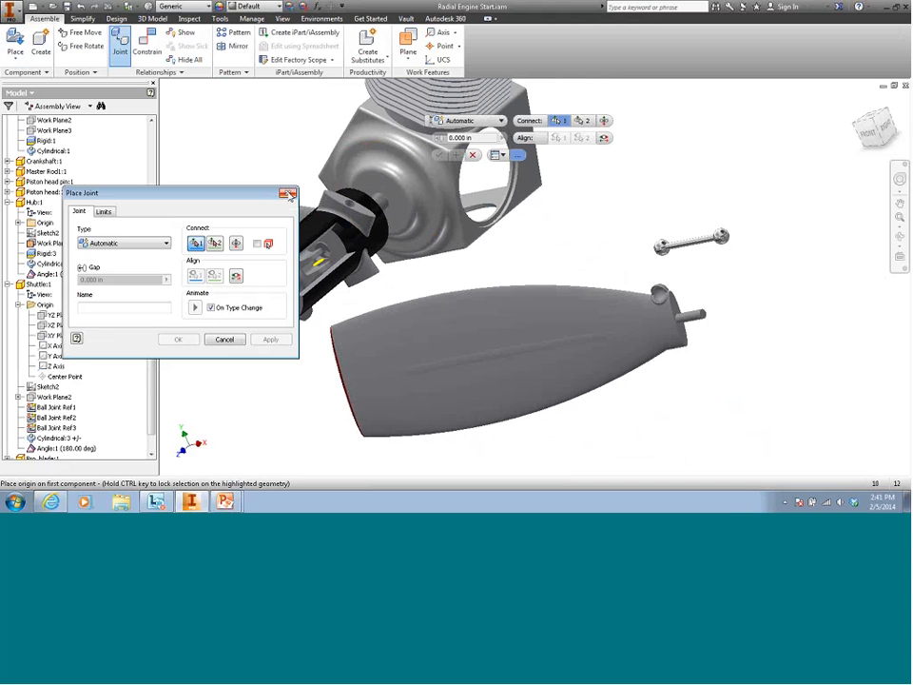
{"action": "left_click", "coordinate": [289, 194]}
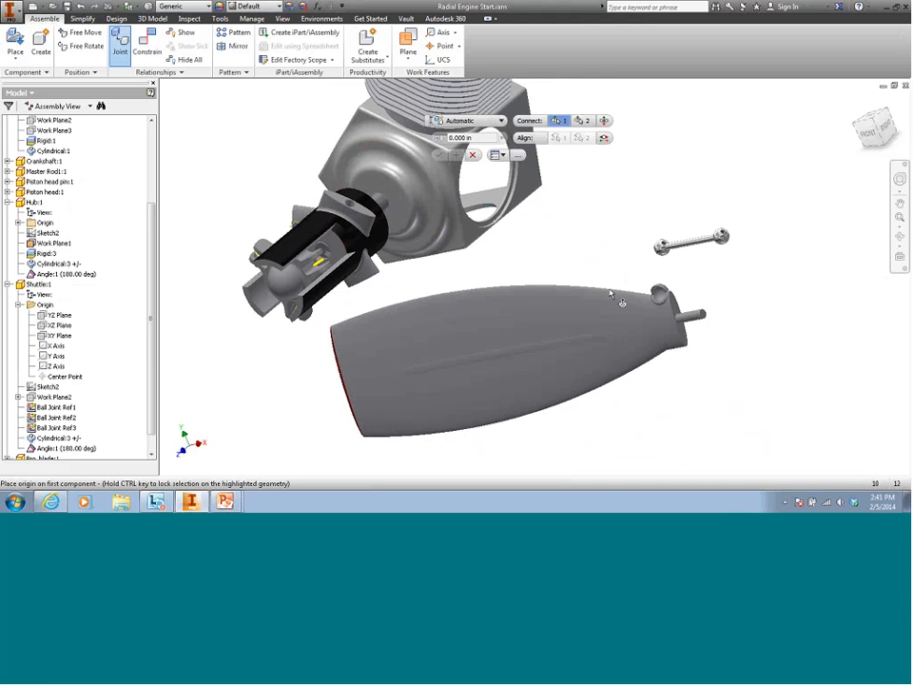
{"action": "left_click", "coordinate": [500, 121]}
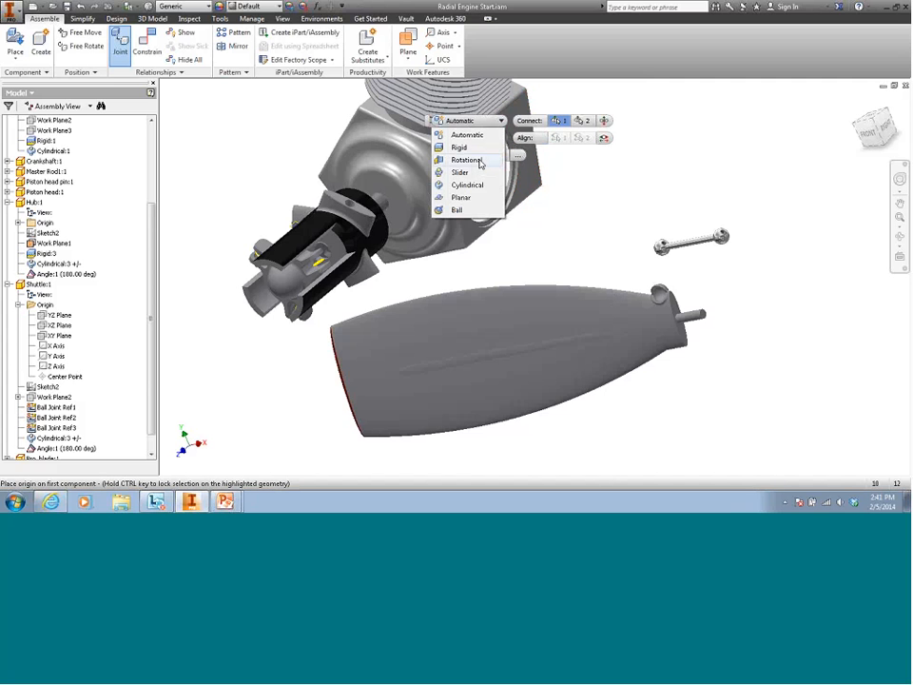
{"action": "left_click", "coordinate": [480, 161]}
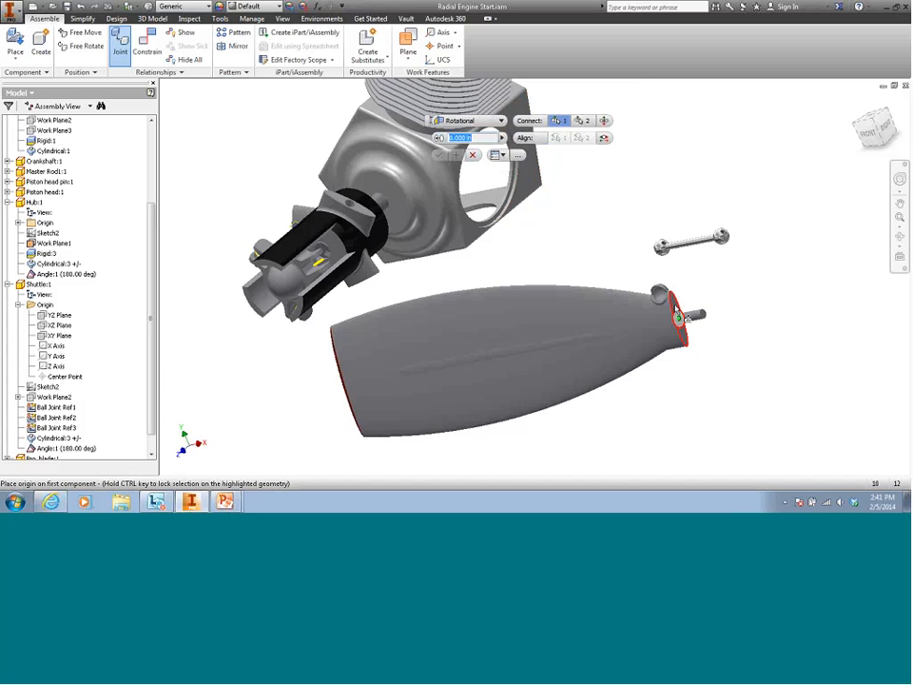
{"action": "left_click", "coordinate": [677, 316]}
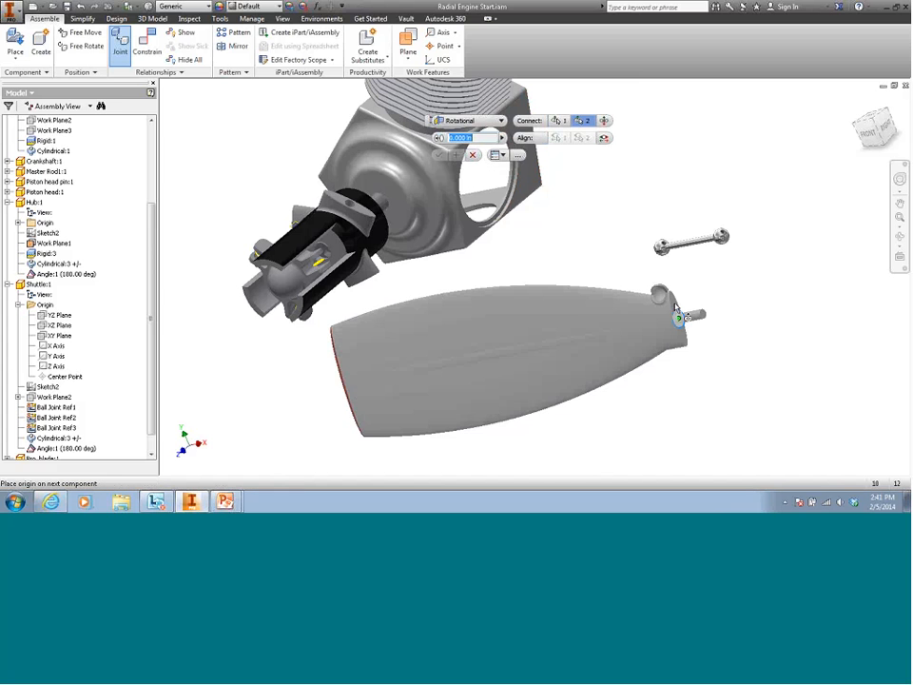
{"action": "left_click", "coordinate": [363, 215]}
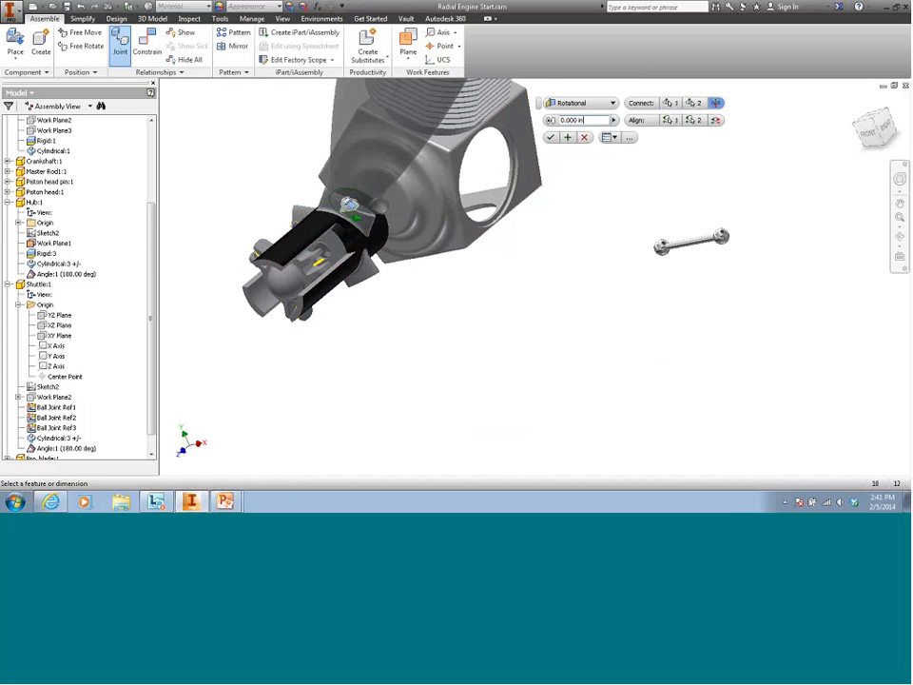
{"action": "middle_click_drag", "start_coordinate": [458, 270], "coordinate": [506, 370]}
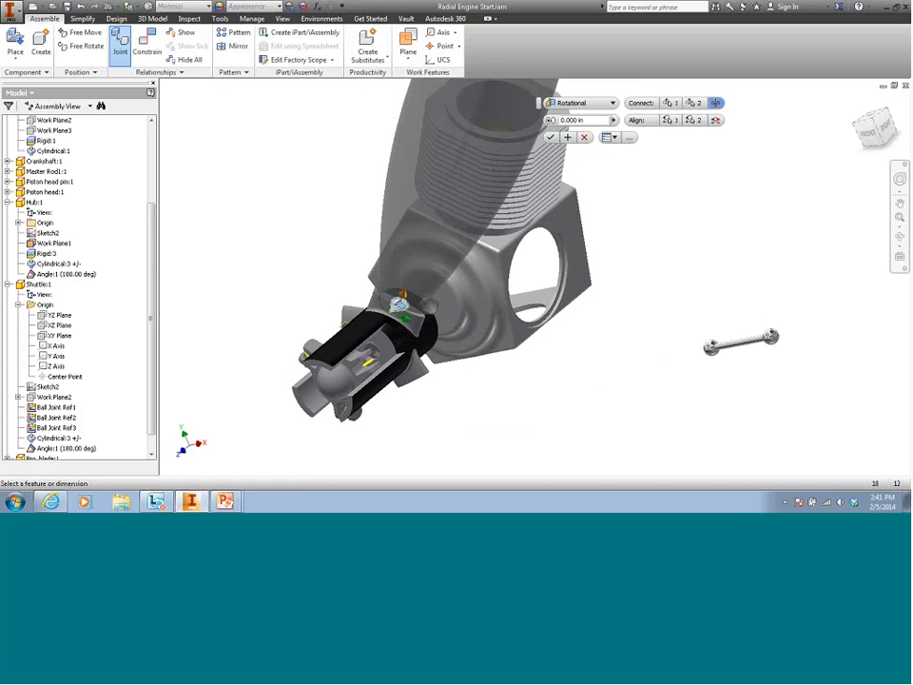
{"action": "left_click", "coordinate": [551, 139]}
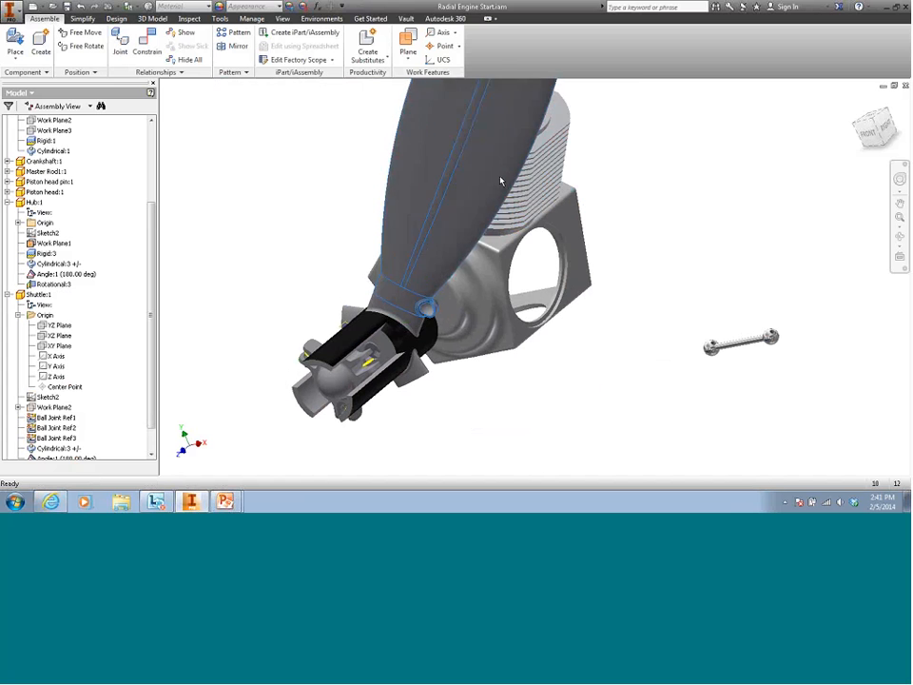
{"action": "left_click_drag", "start_coordinate": [495, 185], "coordinate": [521, 181]}
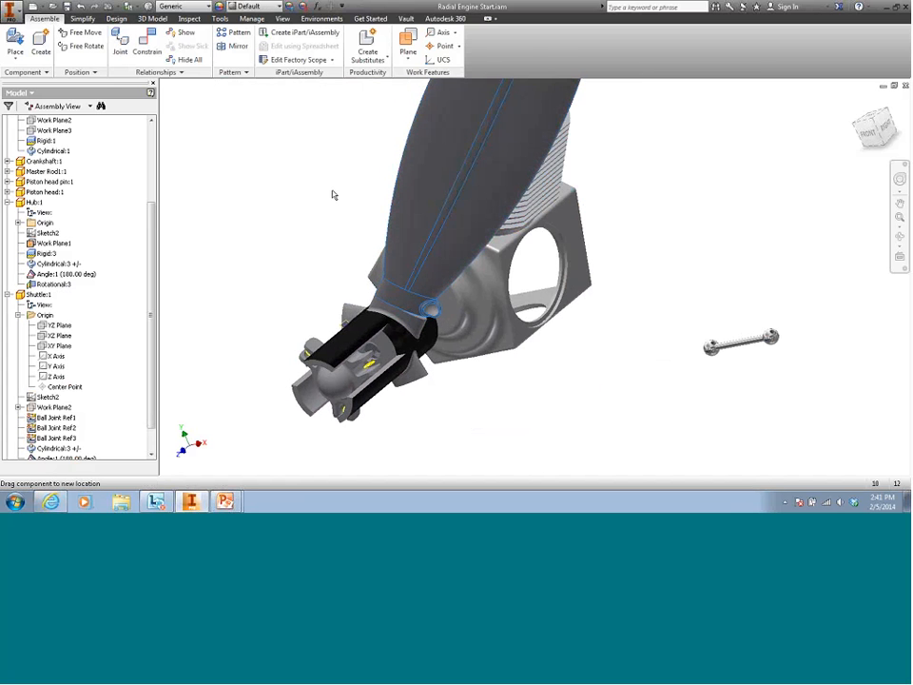
- Begin a Ball joint with its first origin at the centre of the ball on the connecting rod's end nearest the engine
{"action": "left_click", "coordinate": [121, 43]}
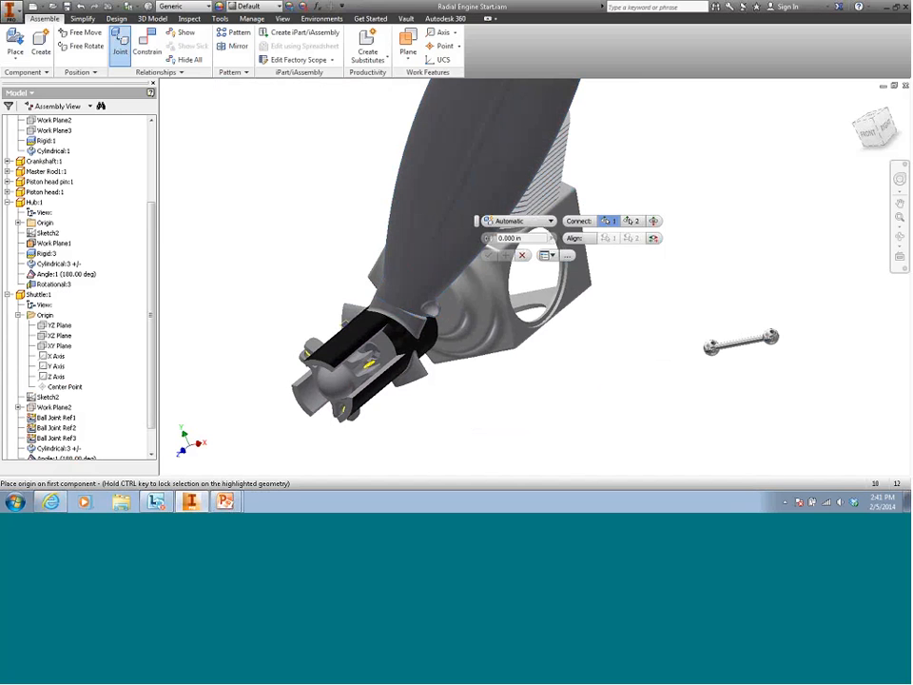
{"action": "left_click", "coordinate": [550, 221]}
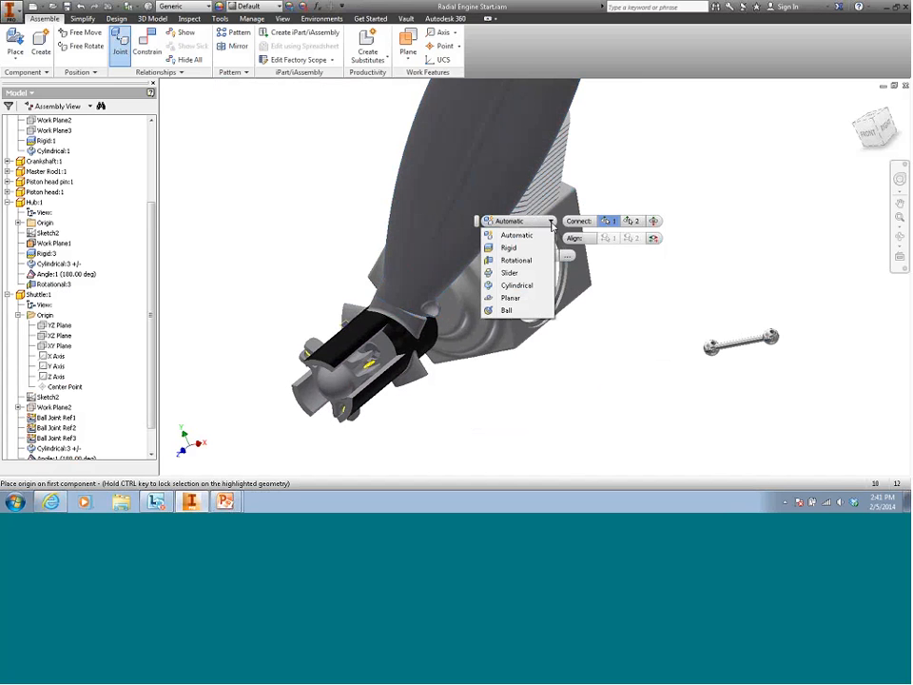
{"action": "left_click", "coordinate": [507, 311]}
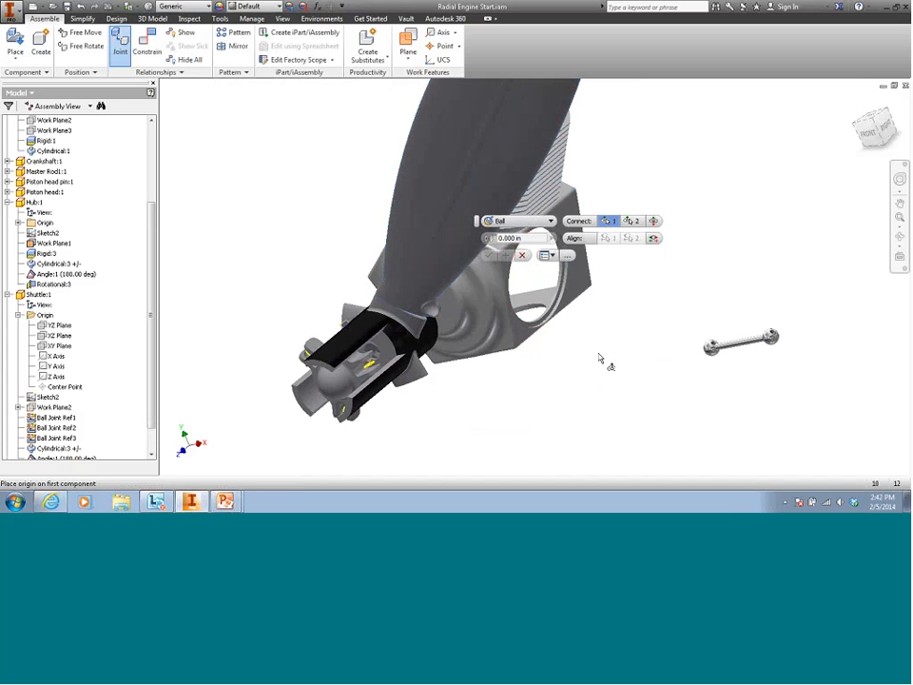
{"action": "scroll", "coordinate": [742, 381], "scroll_direction": "down", "scroll_amount": 2}
{"action": "scroll", "coordinate": [742, 380], "scroll_direction": "up", "scroll_amount": 8}
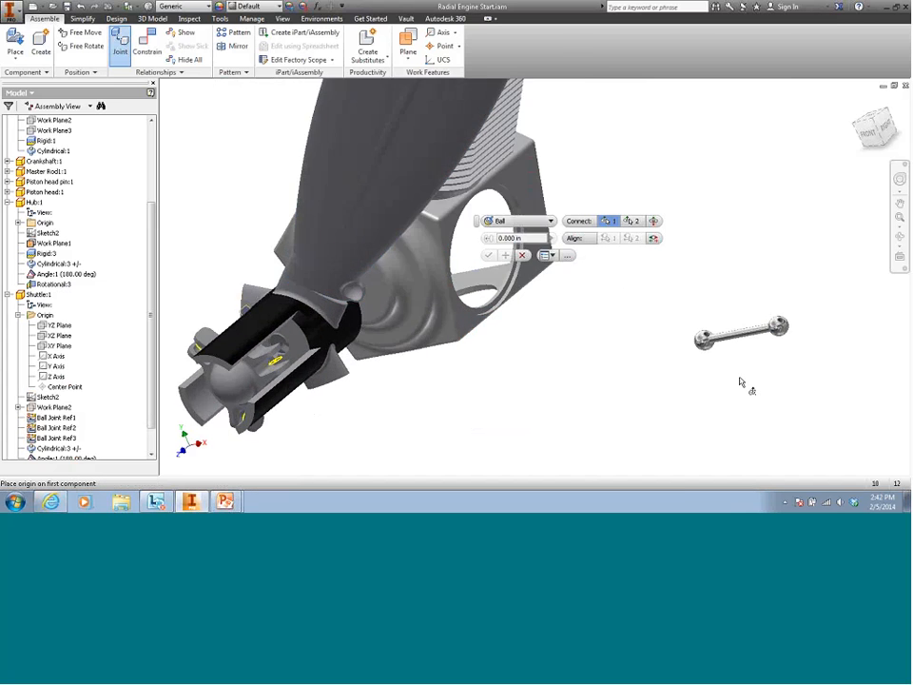
{"action": "middle_click_drag", "start_coordinate": [611, 269], "coordinate": [602, 337]}
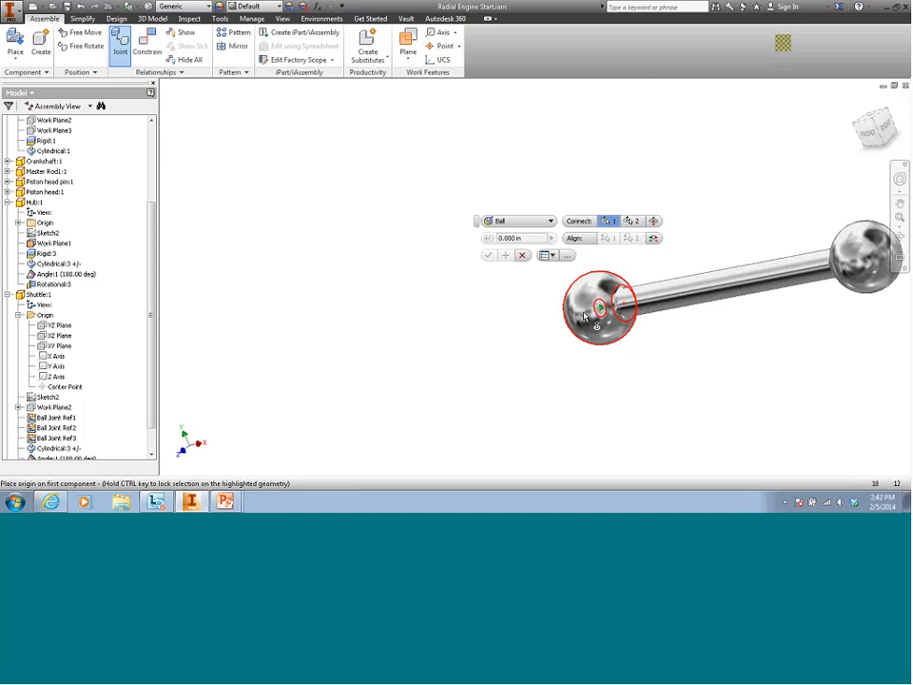
{"action": "left_click", "coordinate": [598, 312]}
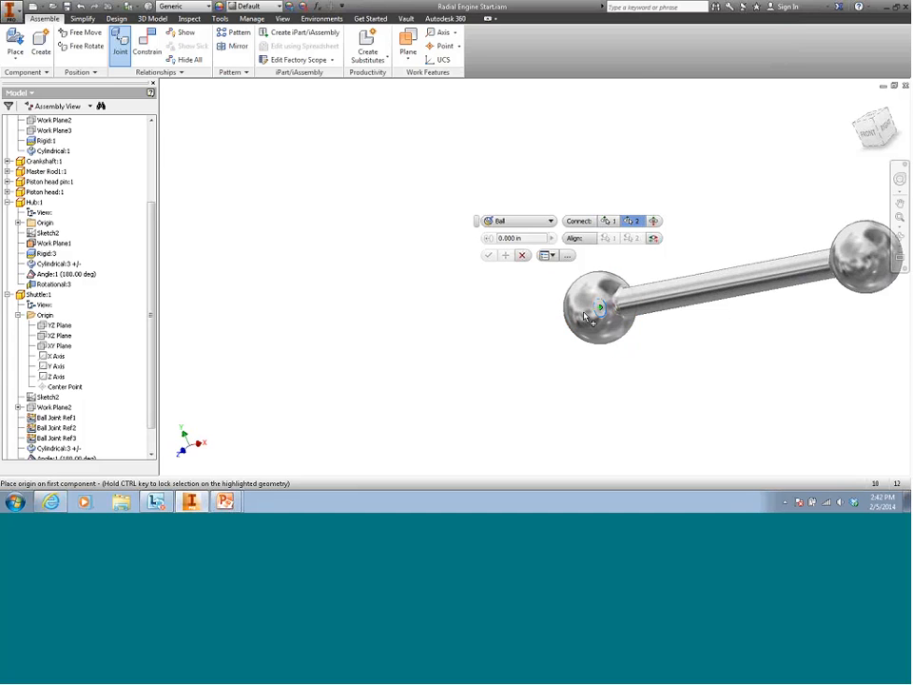
- Complete the Ball joint by placing its second origin on the circular reference curve in the shuttle's socket and accept it
{"action": "scroll", "coordinate": [475, 322], "scroll_direction": "down", "scroll_amount": 5}
{"action": "middle_click_drag", "start_coordinate": [481, 310], "coordinate": [736, 320]}
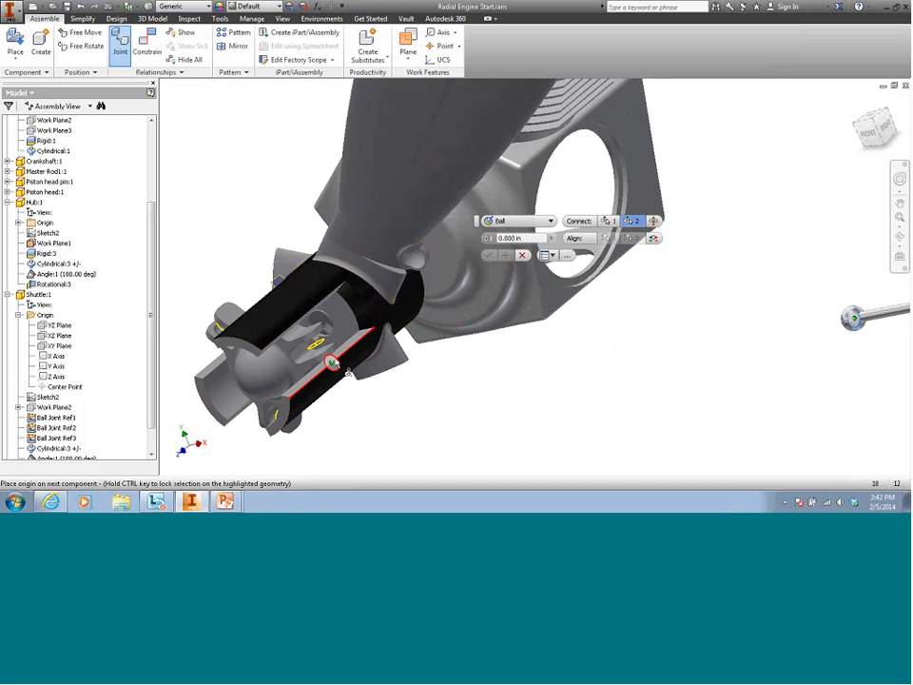
{"action": "scroll", "coordinate": [473, 408], "scroll_direction": "up", "scroll_amount": 3}
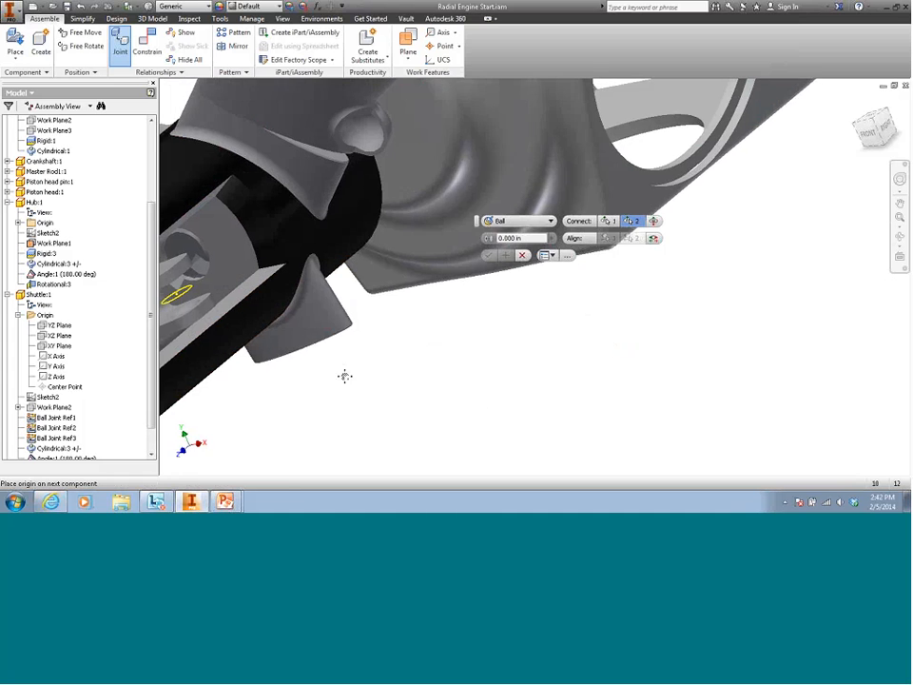
{"action": "middle_click_drag", "start_coordinate": [344, 373], "coordinate": [463, 394]}
{"action": "scroll", "coordinate": [351, 328], "scroll_direction": "up", "scroll_amount": 3}
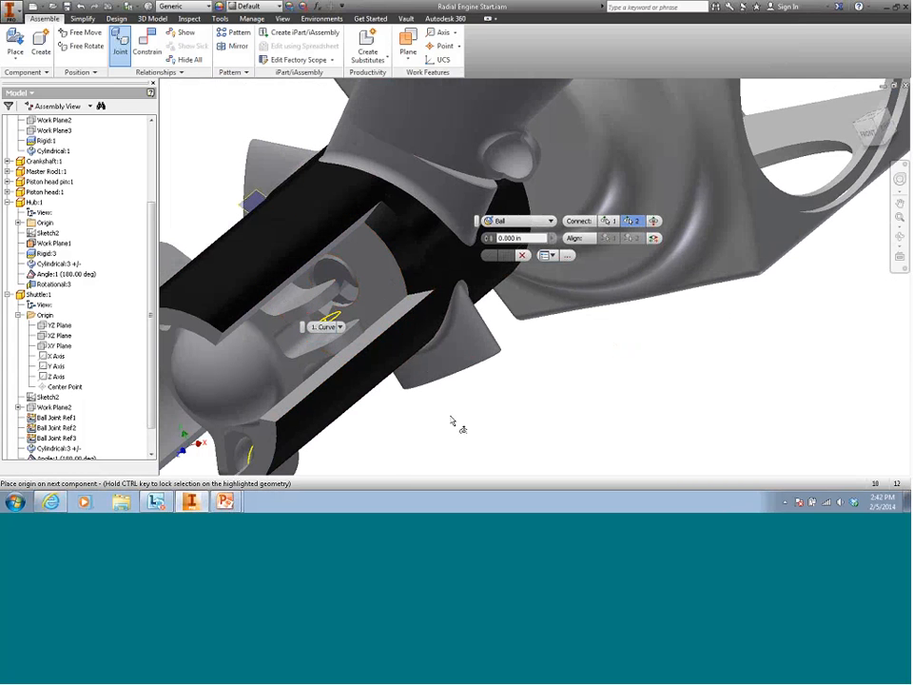
{"action": "left_click", "coordinate": [325, 328]}
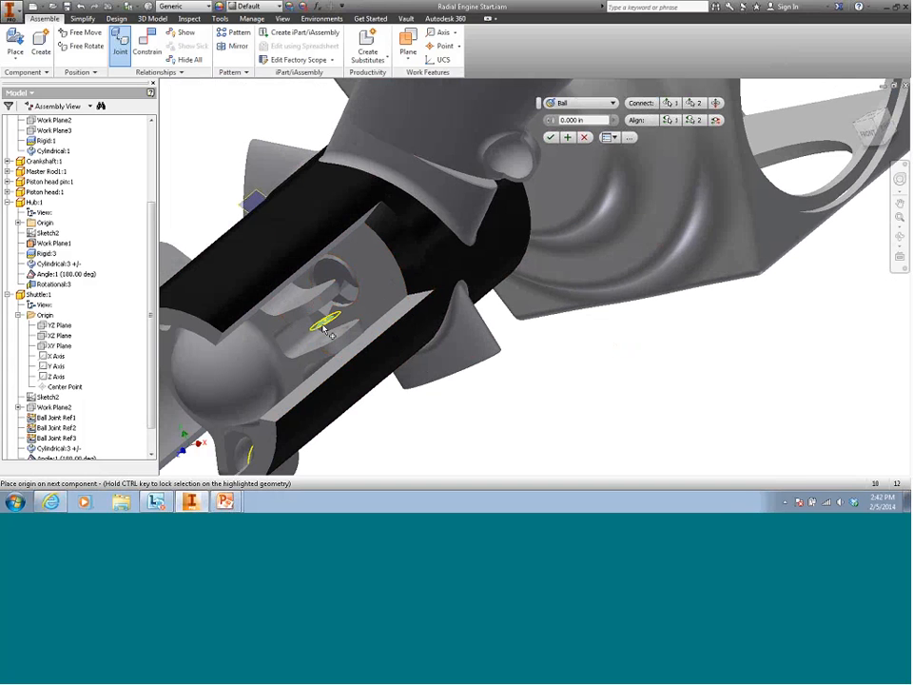
{"action": "left_click", "coordinate": [324, 328]}
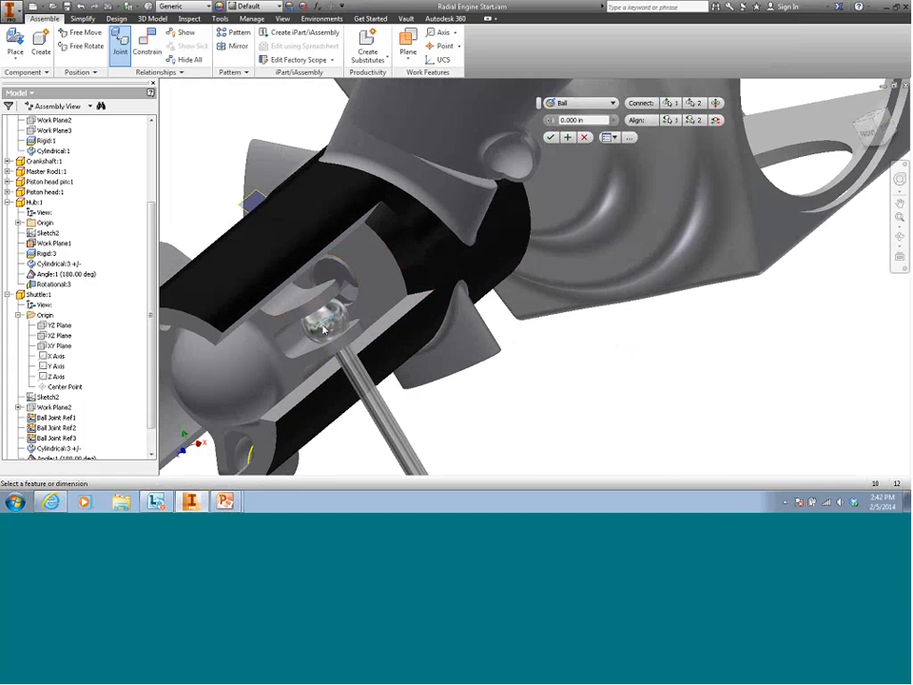
{"action": "left_click", "coordinate": [550, 137]}
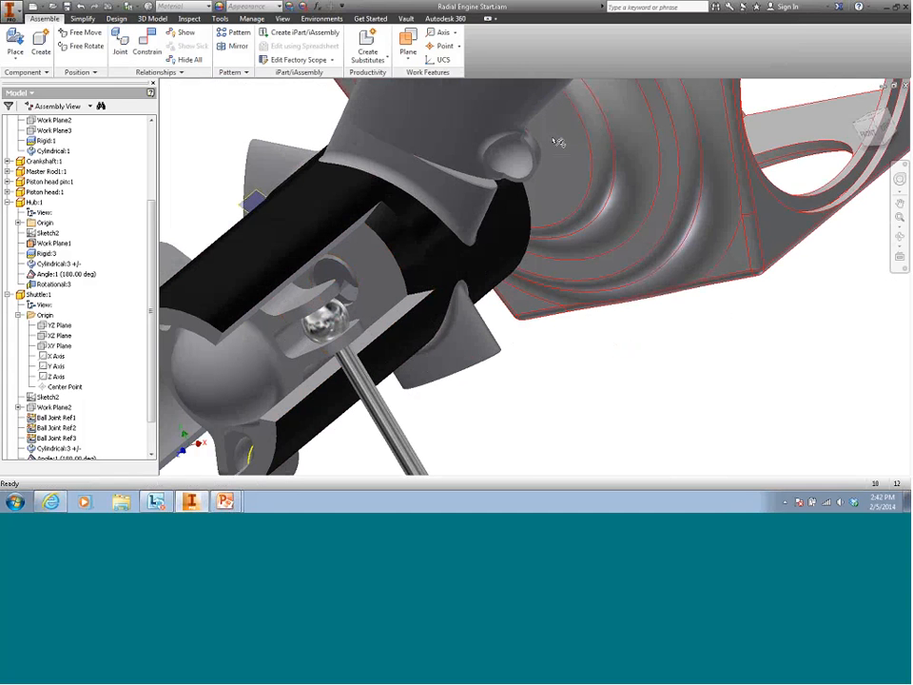
- Swing the connecting rod's free end clear of the shuttle and attach its ball to the blade's socket with a Ball joint
{"action": "left_click_drag", "start_coordinate": [397, 439], "coordinate": [482, 390]}
{"action": "key", "text": "c"}
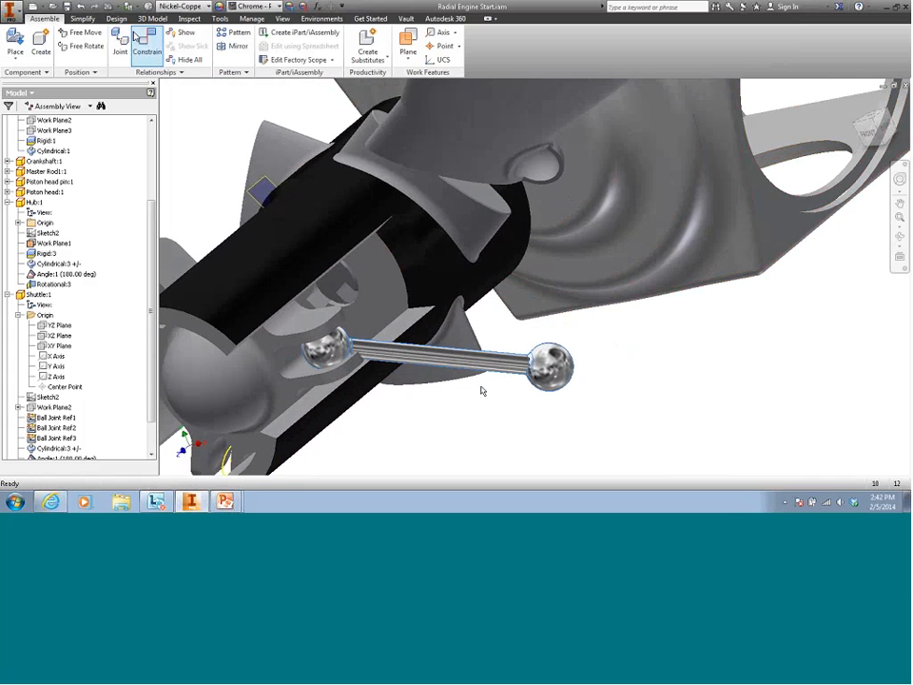
{"action": "left_click", "coordinate": [122, 43]}
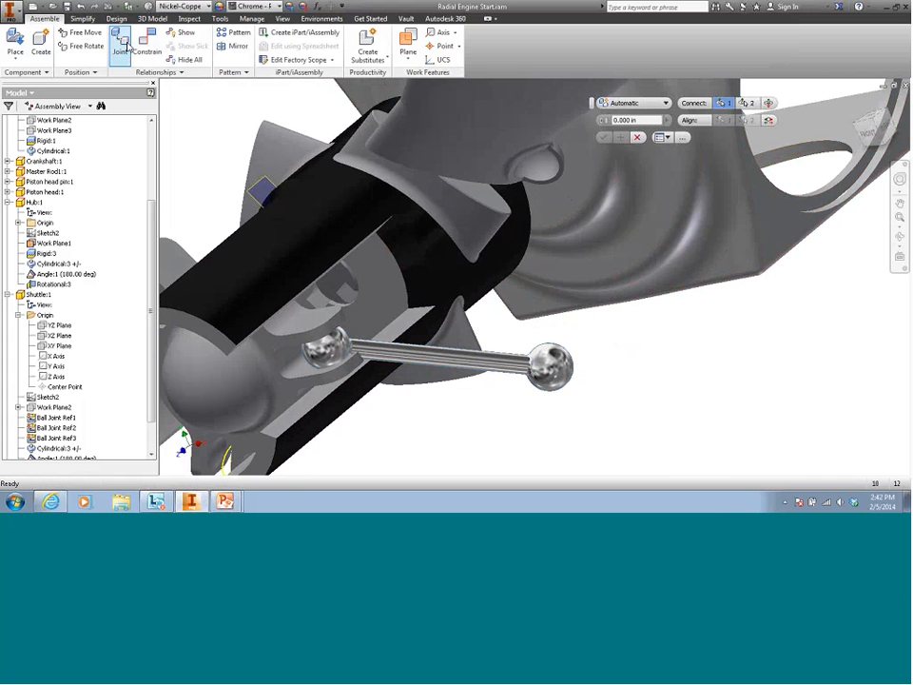
{"action": "left_click", "coordinate": [634, 103]}
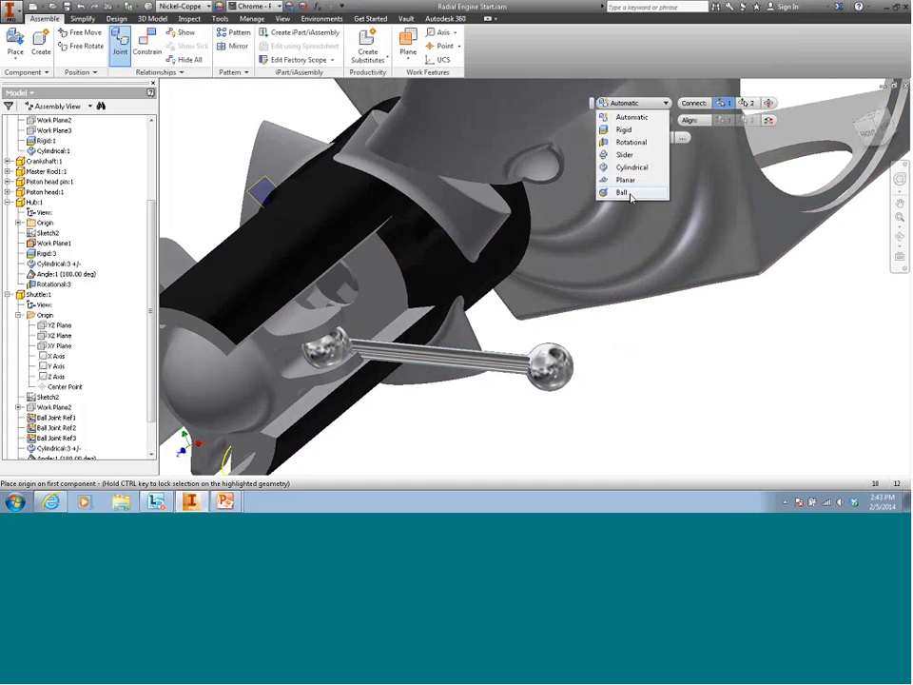
{"action": "left_click", "coordinate": [625, 193]}
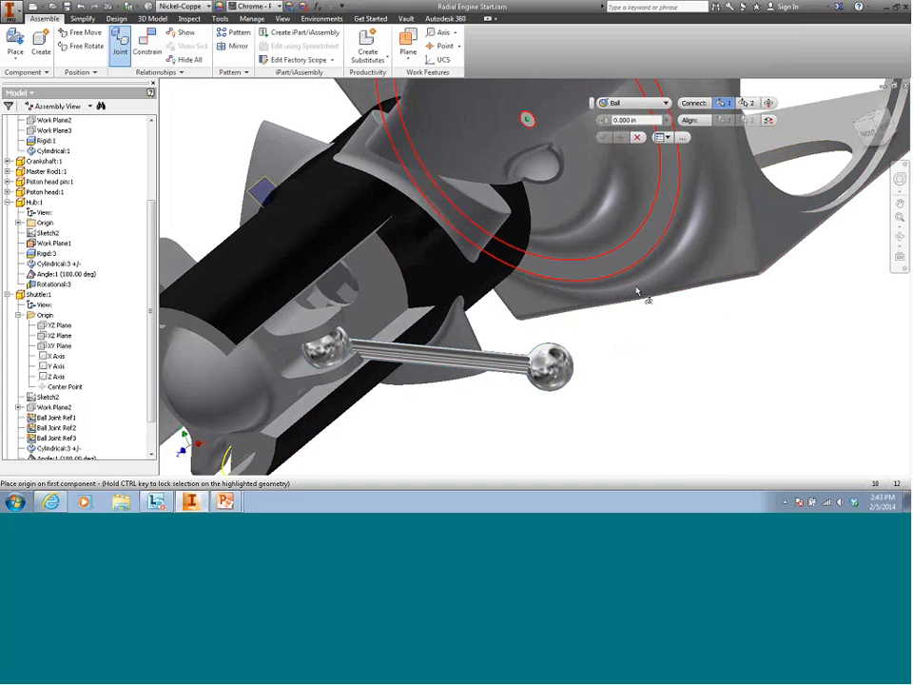
{"action": "left_click", "coordinate": [557, 374]}
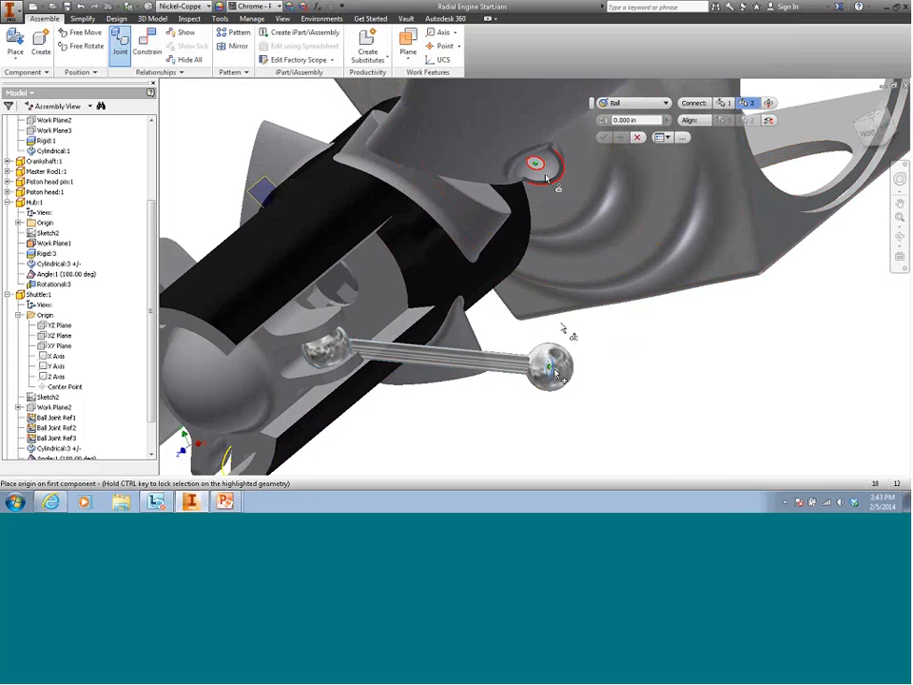
{"action": "left_click", "coordinate": [546, 164]}
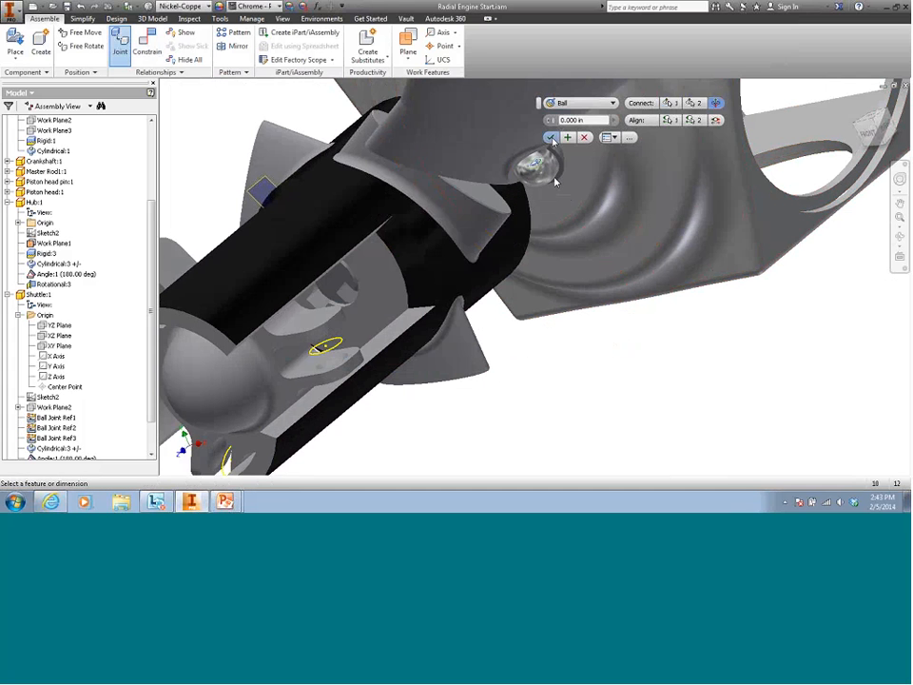
{"action": "left_click", "coordinate": [551, 138]}
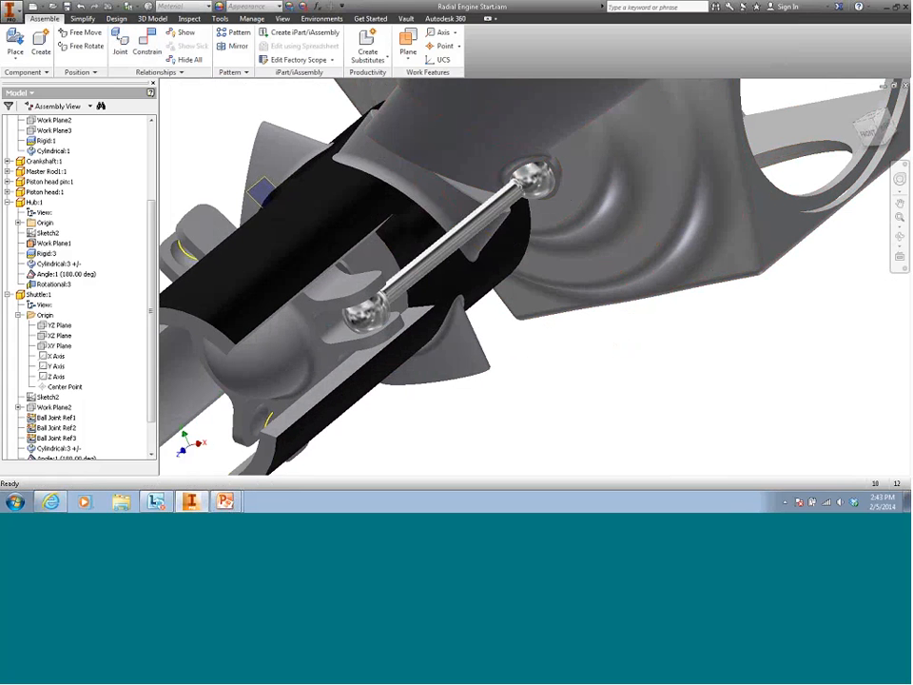
- Rotate the blade slightly to test how it drives the shuttle through the connecting rod
{"action": "scroll", "coordinate": [639, 392], "scroll_direction": "down", "scroll_amount": 5}
{"action": "scroll", "coordinate": [639, 392], "scroll_direction": "down", "scroll_amount": 3}
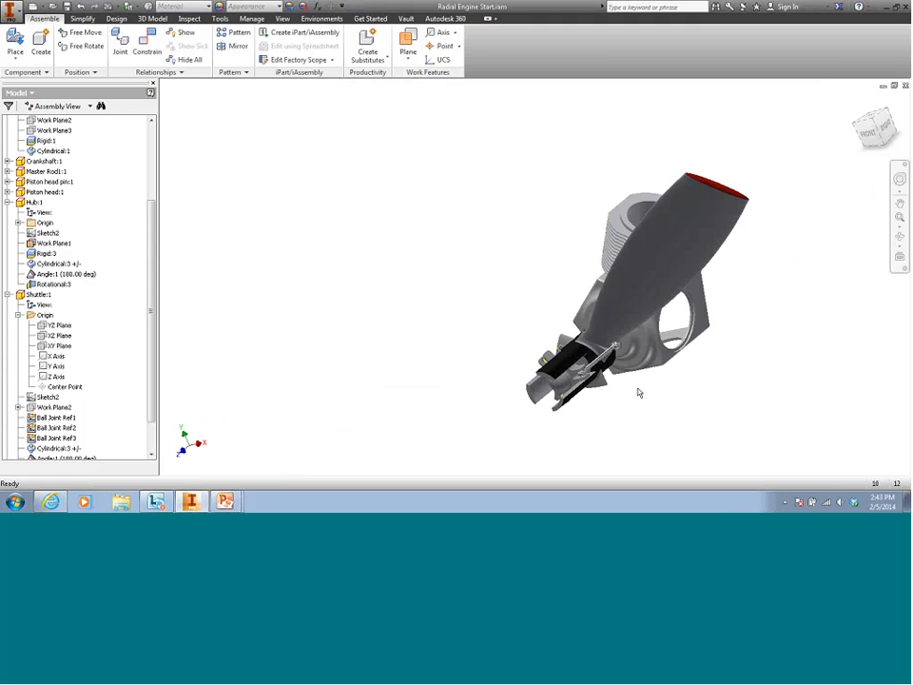
{"action": "left_click_drag", "start_coordinate": [652, 314], "coordinate": [647, 322]}
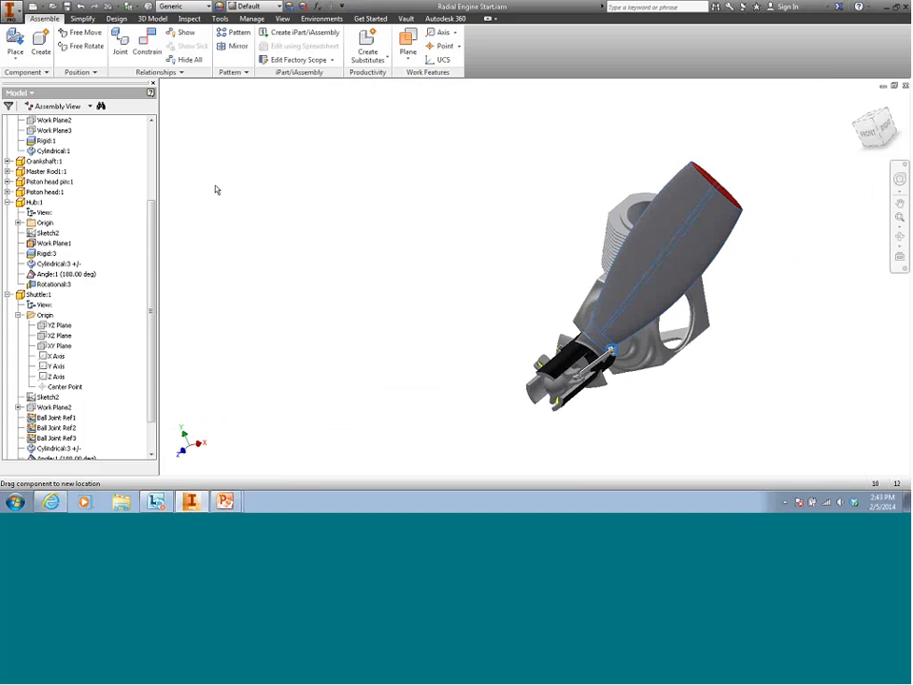
- Open the completed assembly Radial Engine Final.iam from the Joint Connection Webcast folder
{"action": "left_click", "coordinate": [54, 5]}
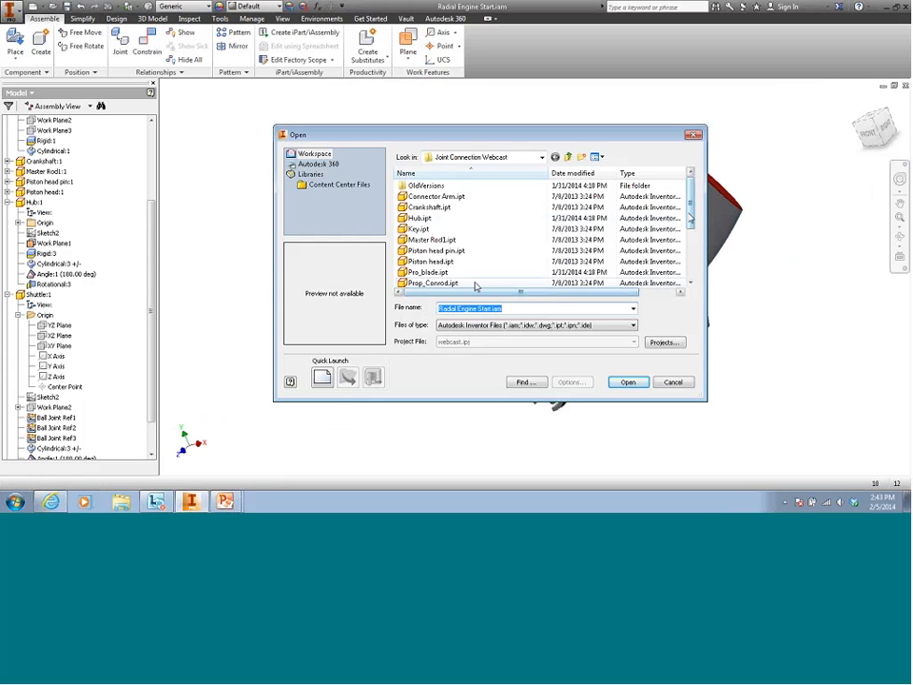
{"action": "scroll", "coordinate": [473, 283], "scroll_direction": "down", "scroll_amount": 3}
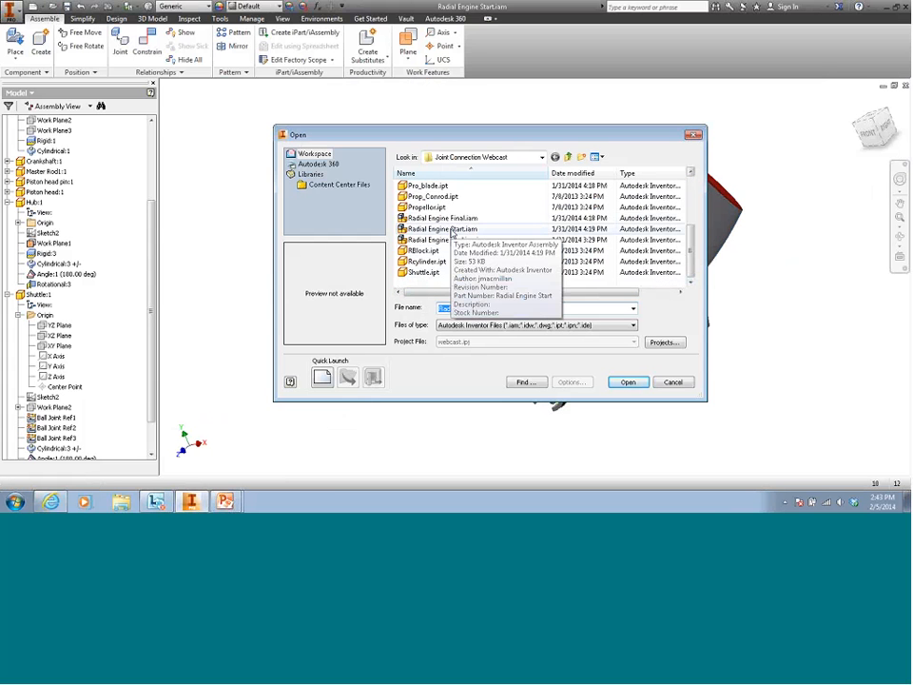
{"action": "left_click", "coordinate": [443, 218]}
{"action": "left_click", "coordinate": [627, 382]}
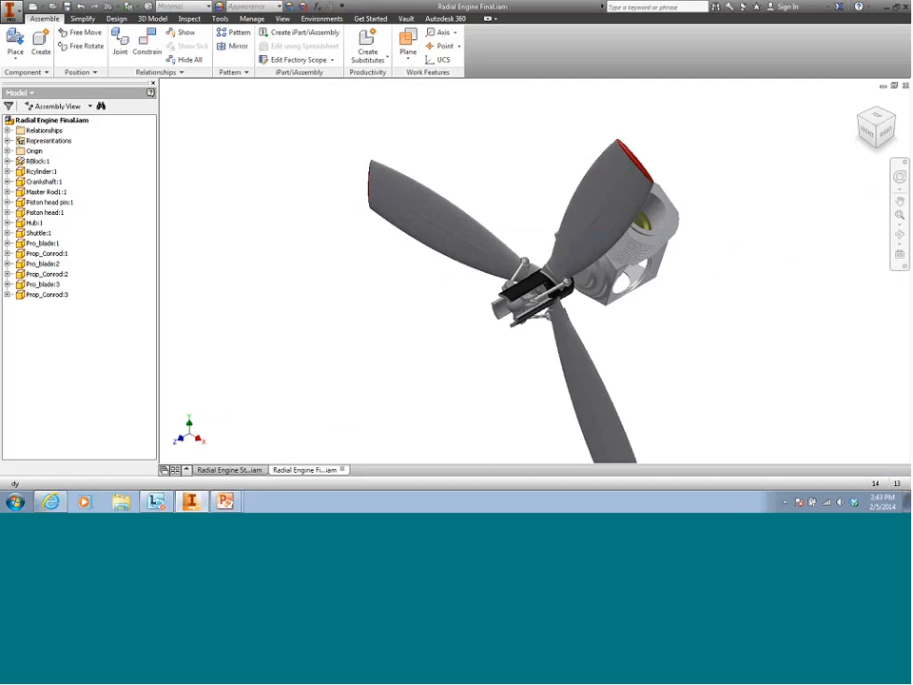
- Slide the shuttle and turn the hub in the completed assembly to test the movement of all three blades
{"action": "key", "text": "F4"}
{"action": "middle_click_drag", "start_coordinate": [569, 366], "coordinate": [566, 322], "text": "shift"}
{"action": "scroll", "coordinate": [565, 322], "scroll_direction": "up", "scroll_amount": 5}
{"action": "scroll", "coordinate": [565, 322], "scroll_direction": "down", "scroll_amount": 2}
{"action": "scroll", "coordinate": [565, 326], "scroll_direction": "down", "scroll_amount": 5}
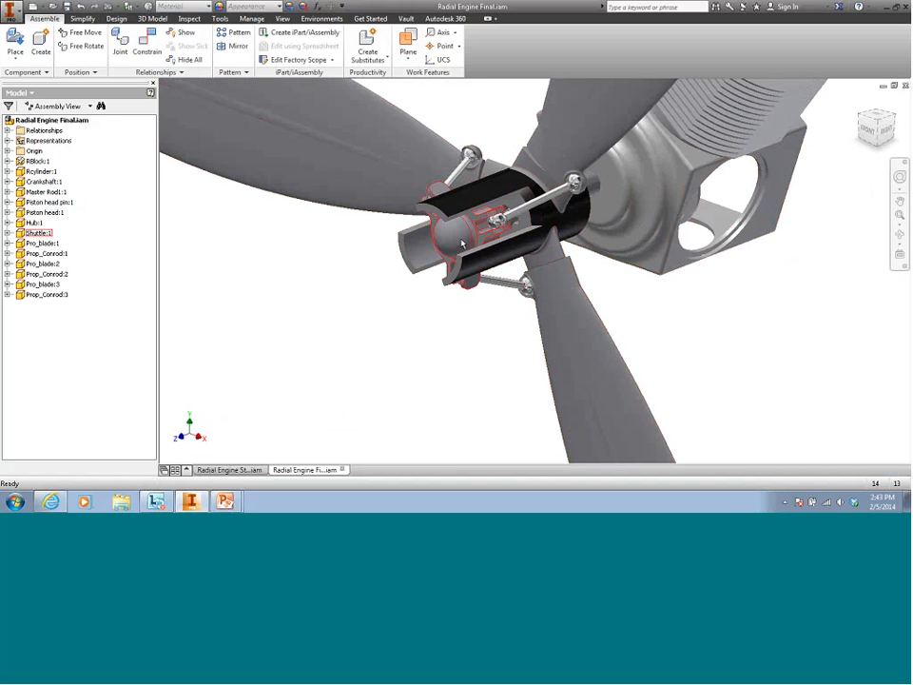
{"action": "left_click_drag", "start_coordinate": [481, 233], "coordinate": [453, 245]}
{"action": "mouse_move", "coordinate": [485, 197]}
{"action": "left_mouse_down"}
{"action": "mouse_move", "coordinate": [467, 182]}
{"action": "mouse_move", "coordinate": [499, 209]}
{"action": "mouse_move", "coordinate": [485, 193]}
{"action": "left_mouse_up"}
- Move the master rod inside the engine block to test the crankshaft and propeller motion from behind
{"action": "middle_click_drag", "start_coordinate": [622, 305], "coordinate": [522, 291], "text": "shift"}
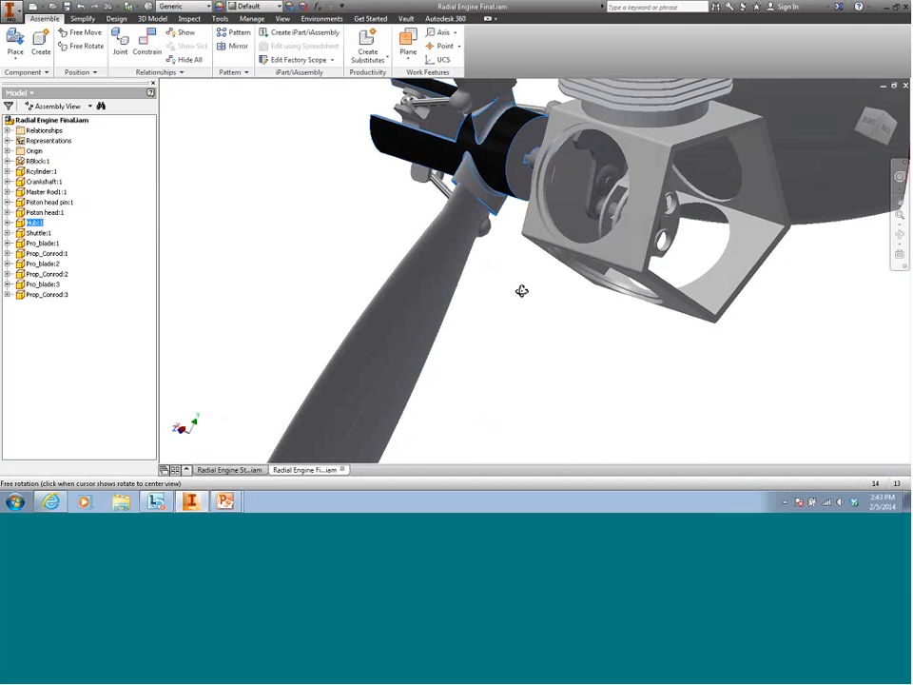
{"action": "scroll", "coordinate": [559, 296], "scroll_direction": "up", "scroll_amount": 3}
{"action": "left_click_drag", "start_coordinate": [594, 243], "coordinate": [658, 491]}
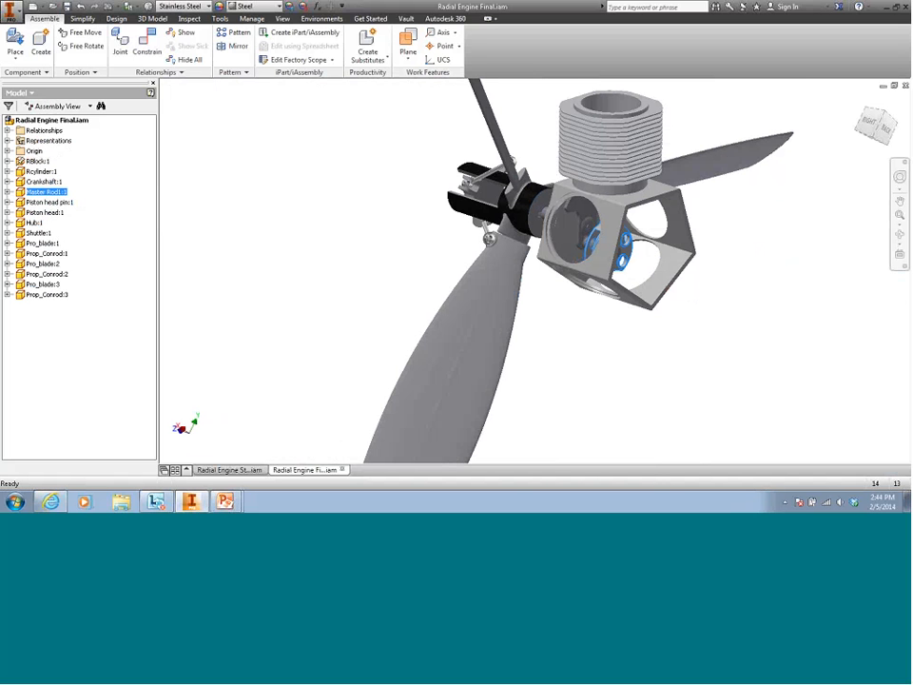
- Switch to the PowerPoint slide show and advance to the slide on modifying and editing joints
{"action": "key", "text": "alt+Tab"}
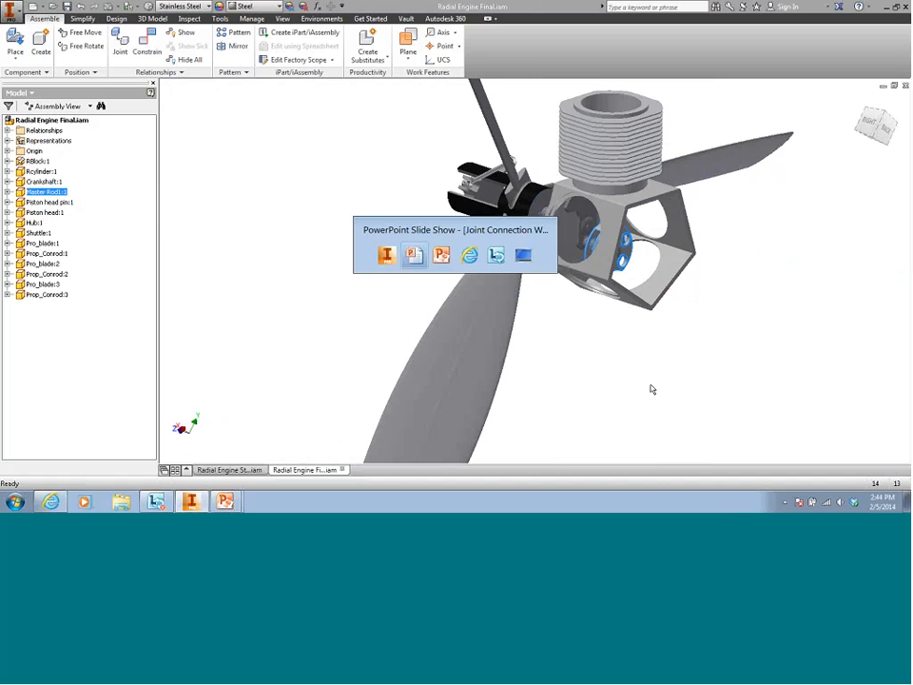
{"action": "key", "text": "Right"}
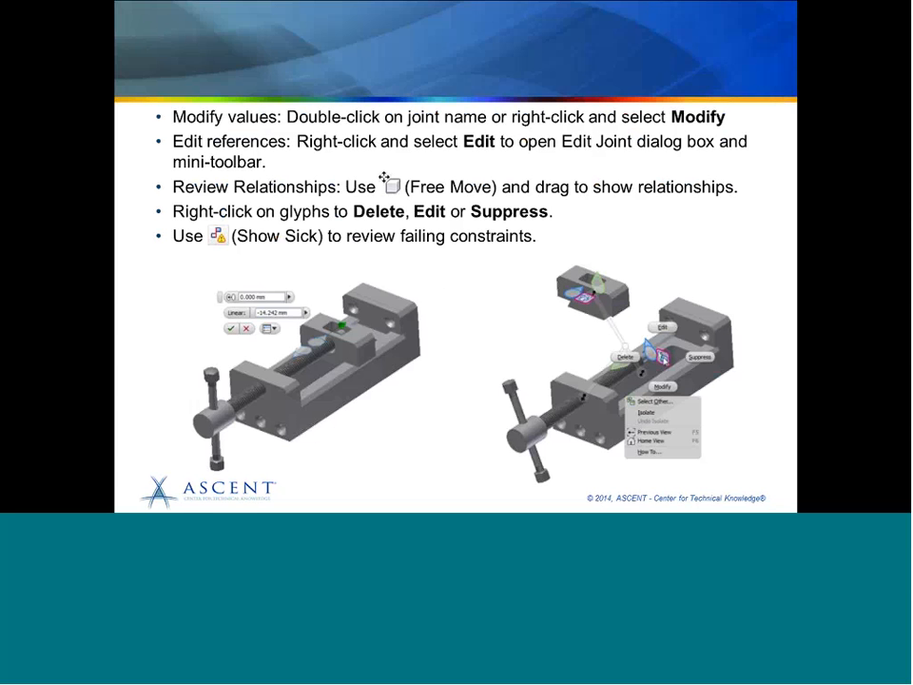